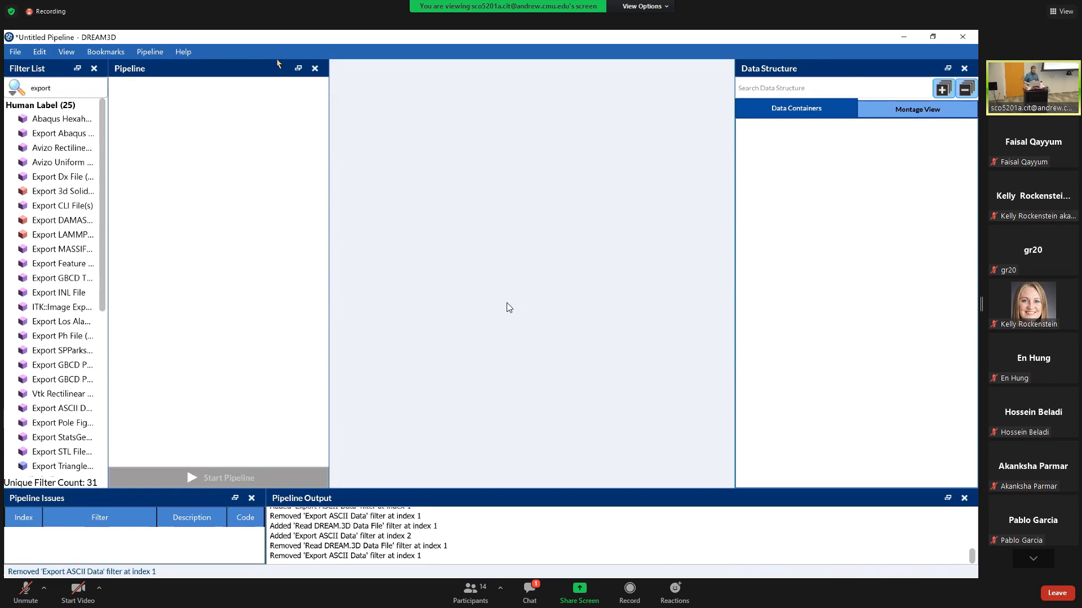
# Search the filter list for "stats" and add the StatsGenerator filter to the empty pipeline.
pyautogui.press('BackSpace')
pyautogui.press('BackSpace')
pyautogui.press('BackSpace')
pyautogui.press('BackSpace')
pyautogui.press('BackSpace')
pyautogui.press('BackSpace')
pyautogui.write('stats')
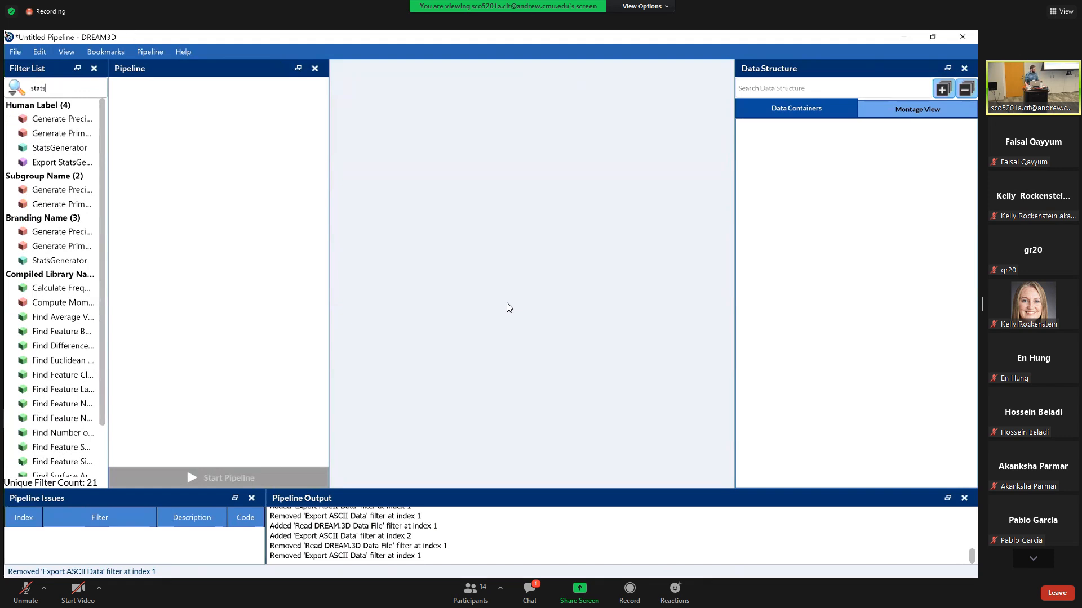
pyautogui.moveTo(52, 156); pyautogui.dragTo(141, 90)
# Hide the filter list and open the StatsGenerator parameters in a widened view.
pyautogui.click(93, 68)
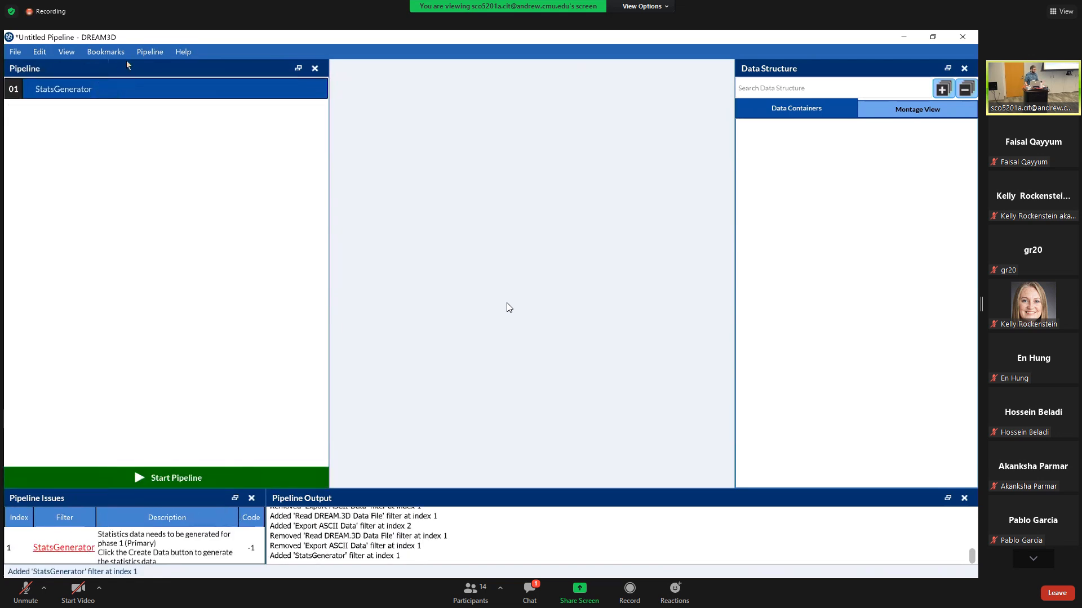
pyautogui.click(132, 98)
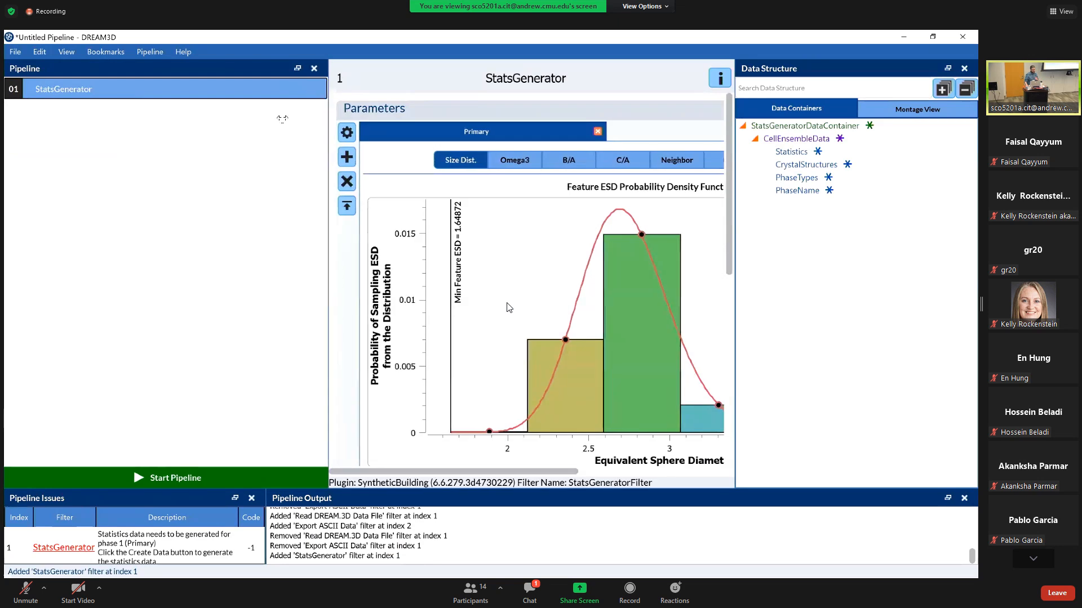
pyautogui.moveTo(282, 119); pyautogui.dragTo(133, 118)
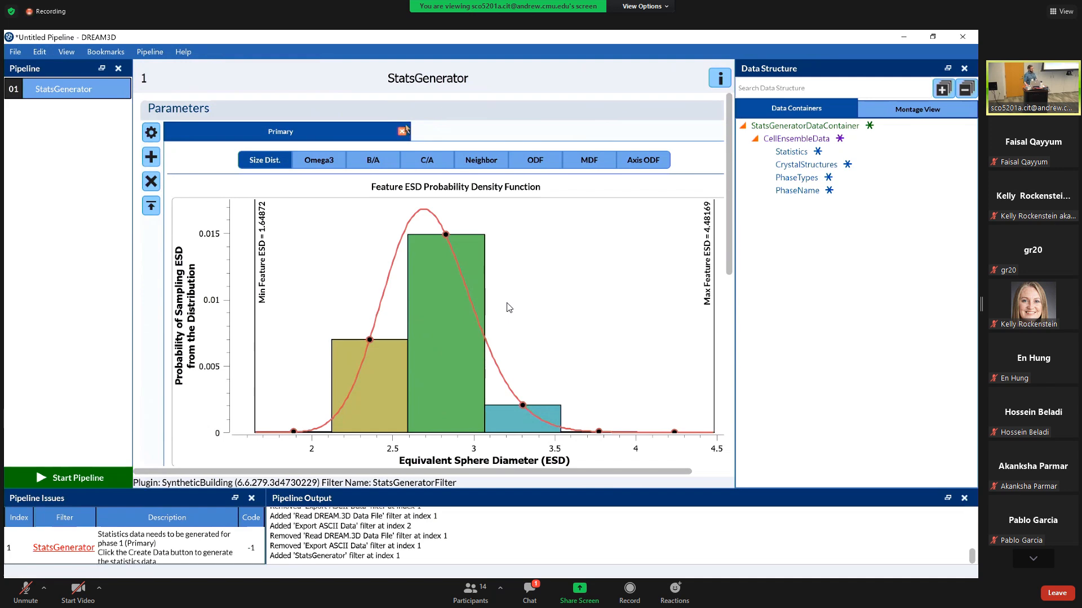
# Generate the Primary phase's data and start a new phase, keeping the Hexagonal crystal structure and setting its fraction to 0.8.
pyautogui.click(151, 158)
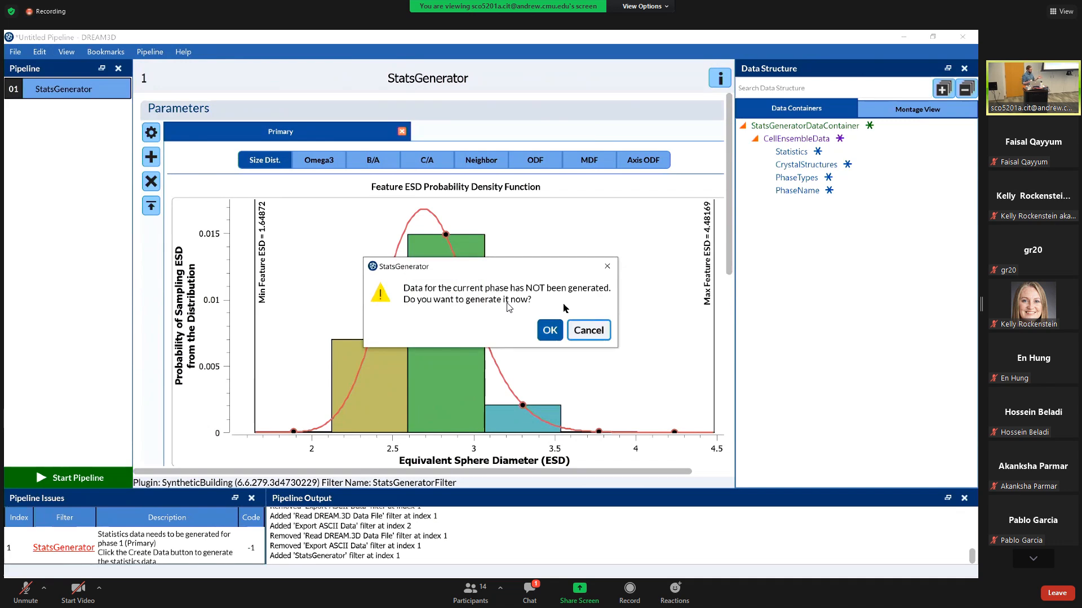
pyautogui.click(545, 328)
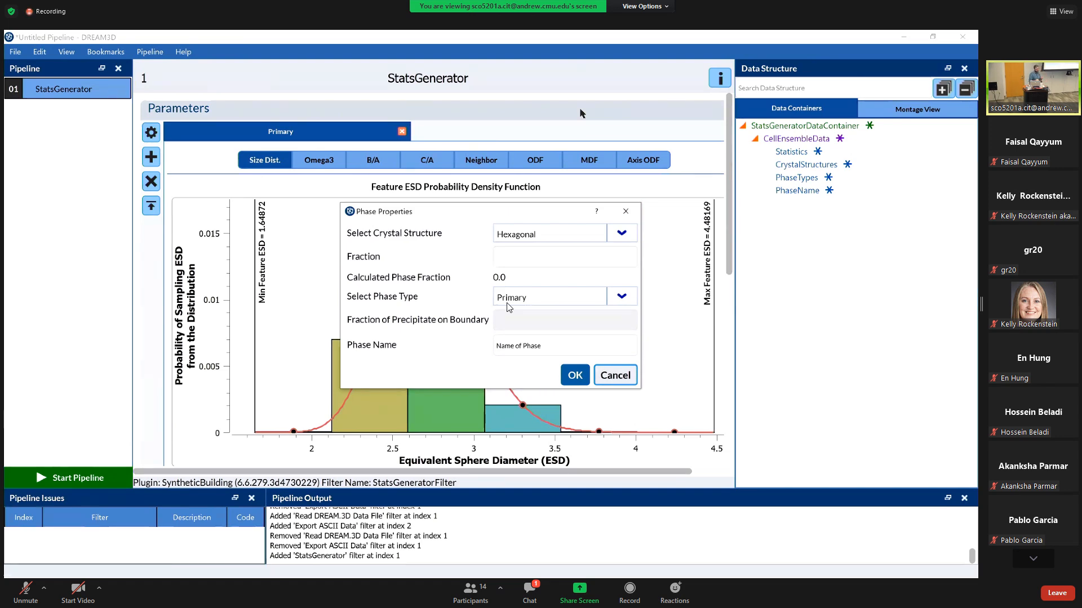
pyautogui.click(631, 239)
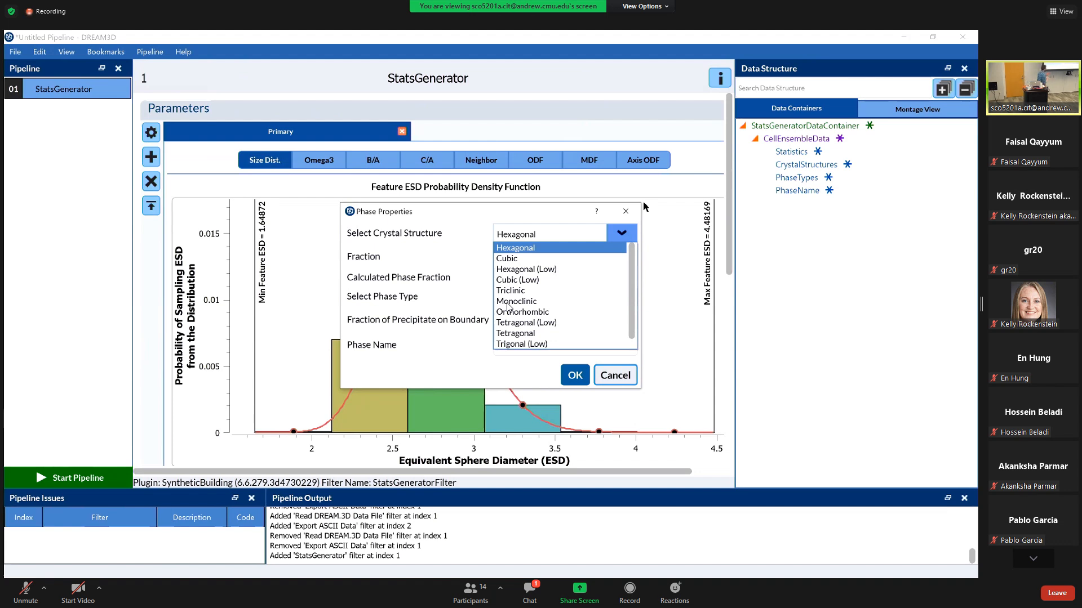
pyautogui.click(632, 236)
pyautogui.click(507, 257)
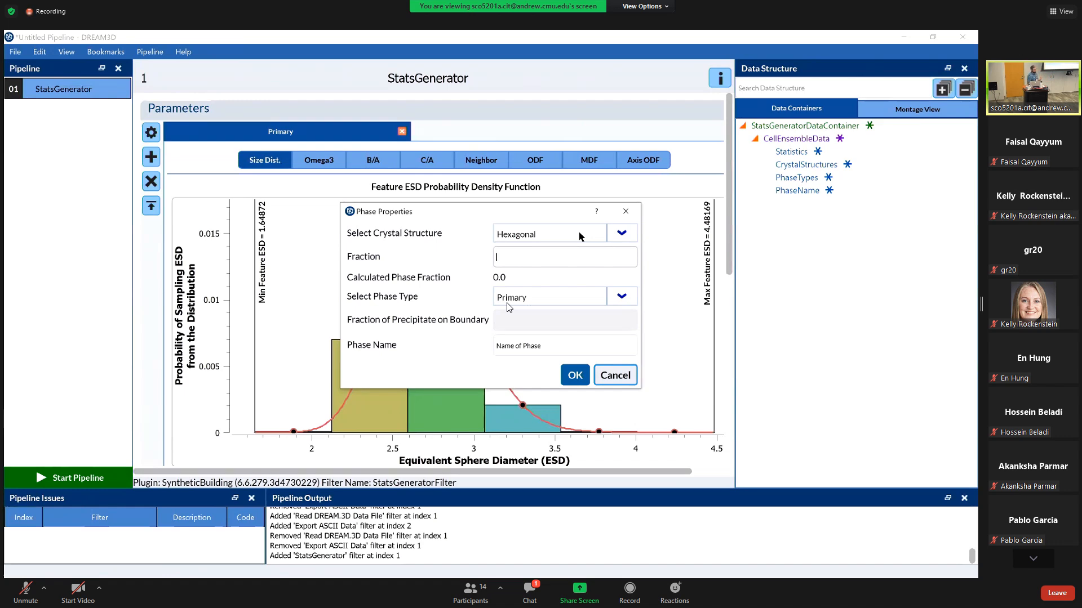
pyautogui.write('0.8')
# Set the new phase's type to Matrix, name it "Matrix" and create it.
pyautogui.click(521, 345)
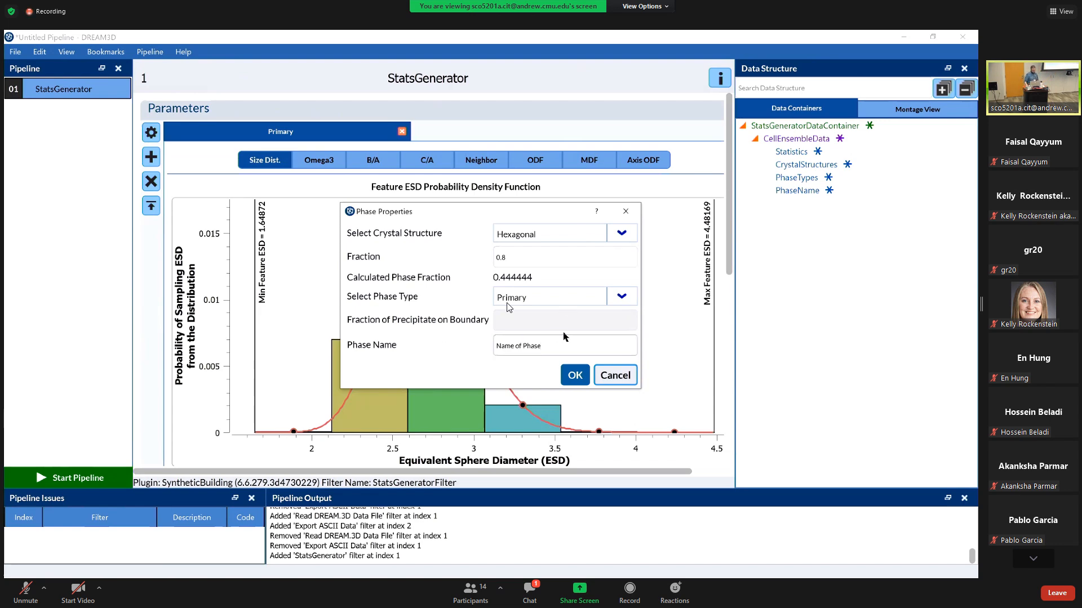
pyautogui.moveTo(543, 345); pyautogui.dragTo(495, 345)
pyautogui.click(622, 296)
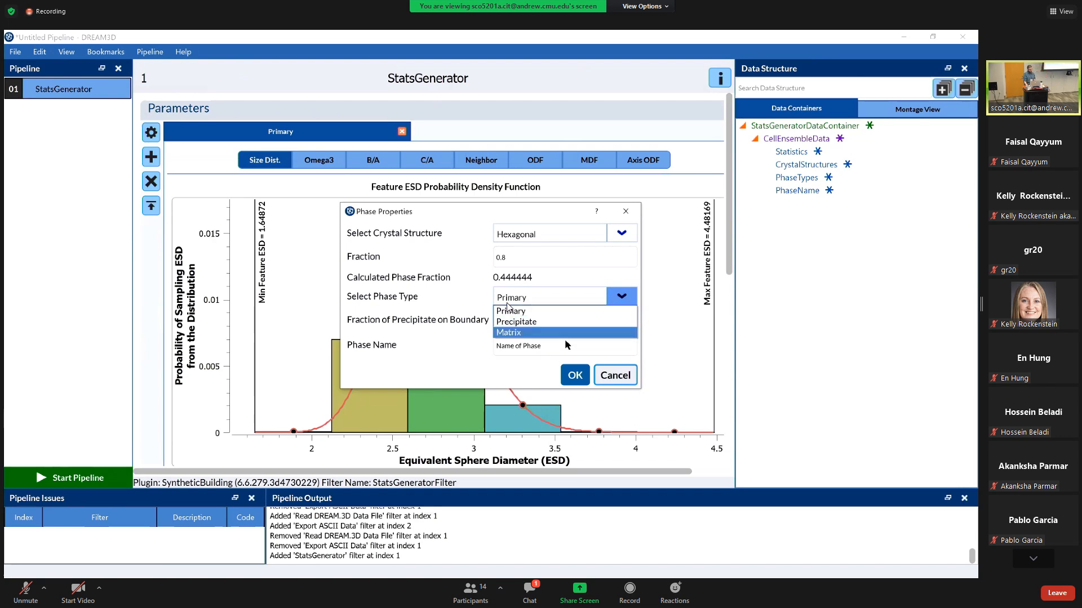
pyautogui.click(520, 340)
pyautogui.click(555, 297)
pyautogui.click(524, 335)
pyautogui.click(566, 345)
pyautogui.moveTo(558, 345); pyautogui.dragTo(489, 346)
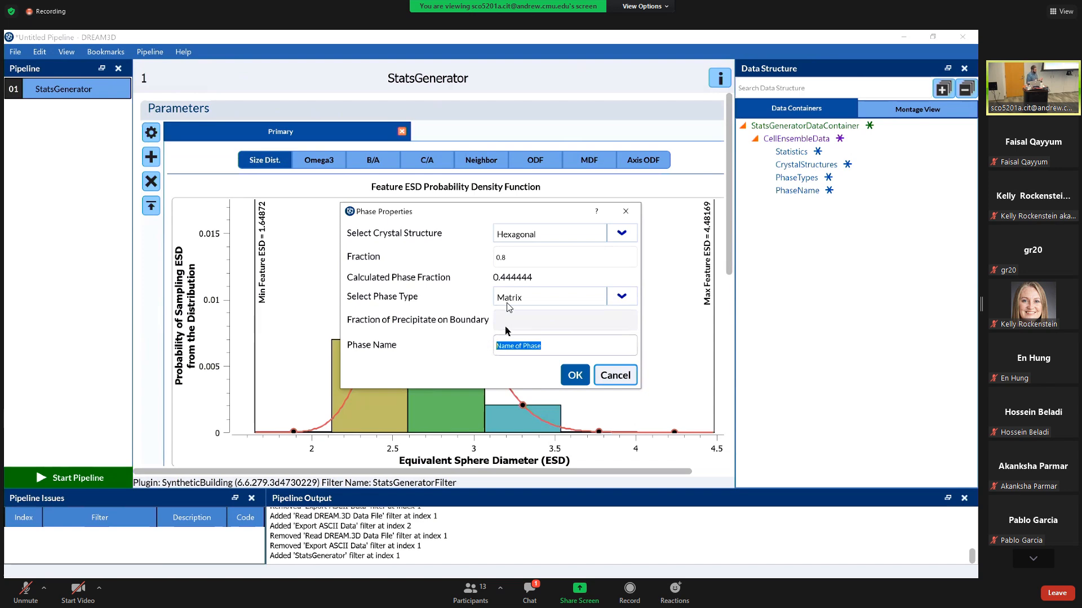
pyautogui.write('Matrix')
pyautogui.click(575, 375)
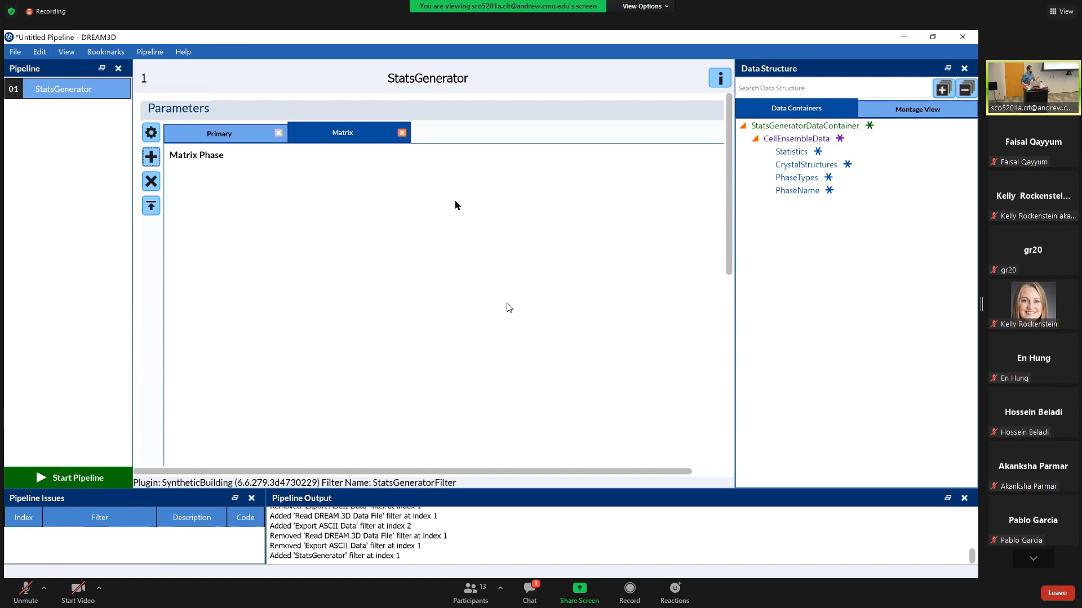
# Remove the Primary phase and start another Hexagonal phase with a fraction of 0.2.
pyautogui.click(278, 133)
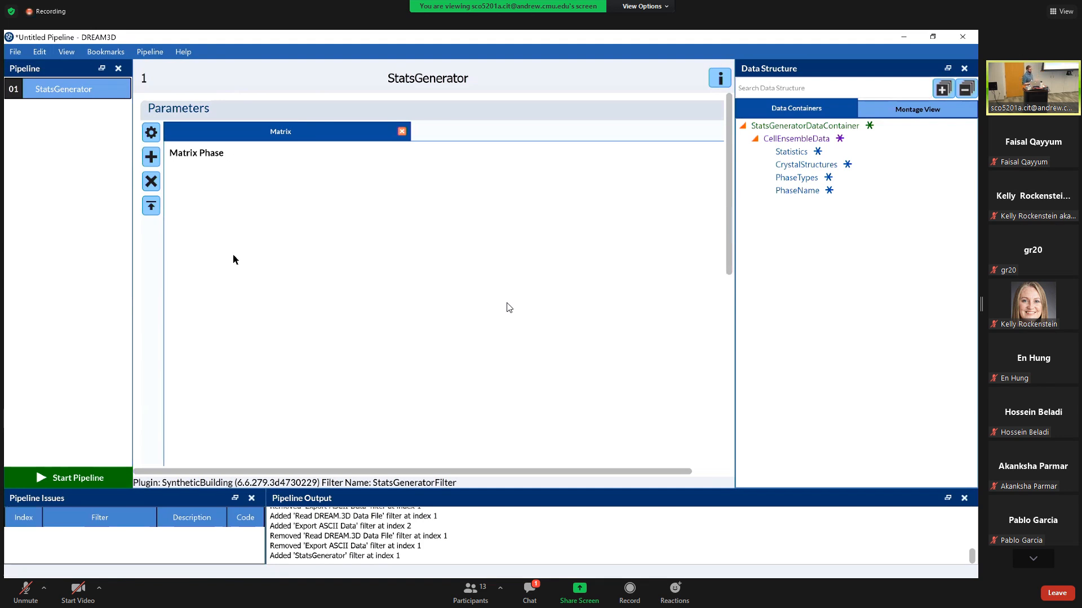
pyautogui.click(151, 158)
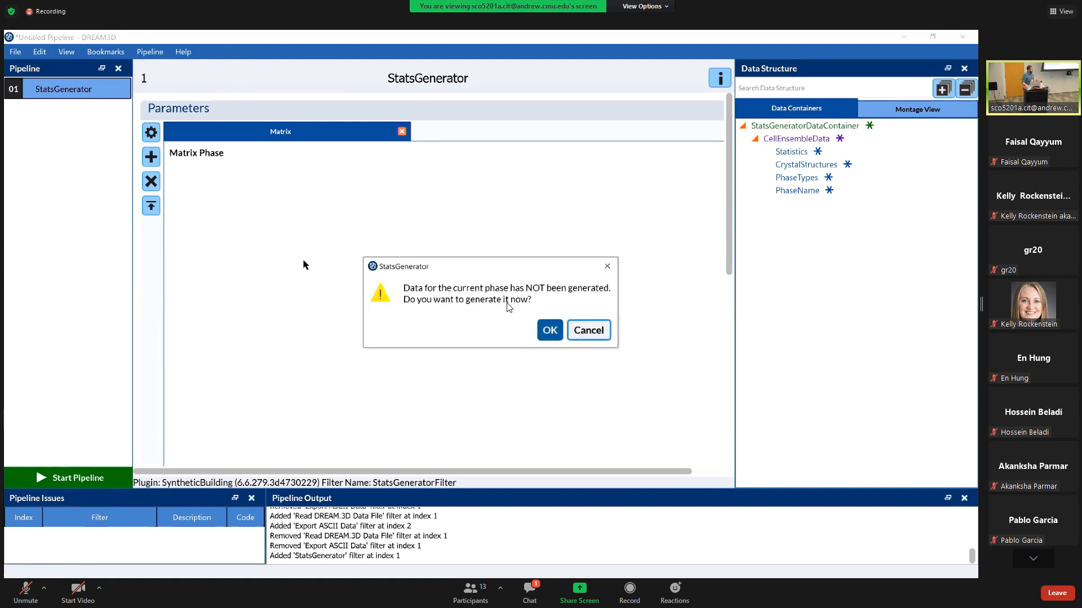
pyautogui.click(550, 330)
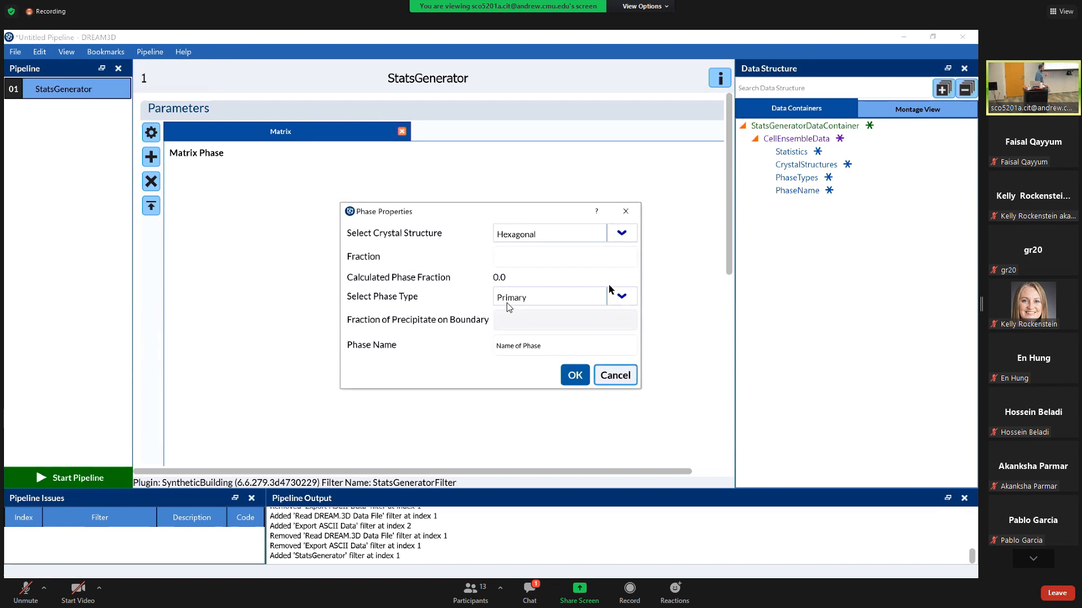
pyautogui.click(561, 259)
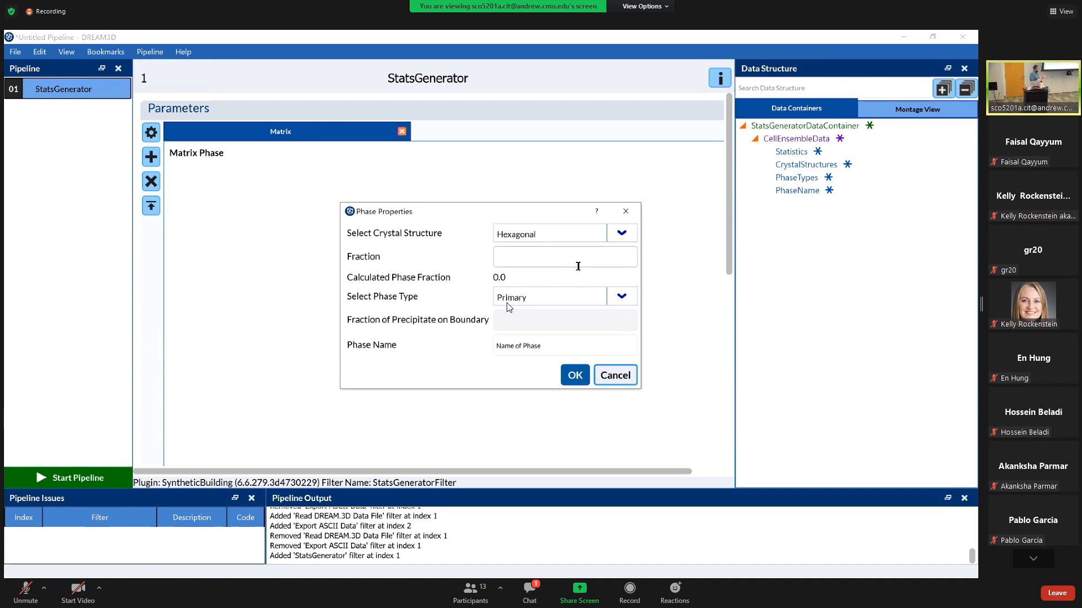
pyautogui.write('0.2')
# Set the 0.2 fraction phase's type to Precipitate, name it "Fibers" and create it.
pyautogui.click(620, 296)
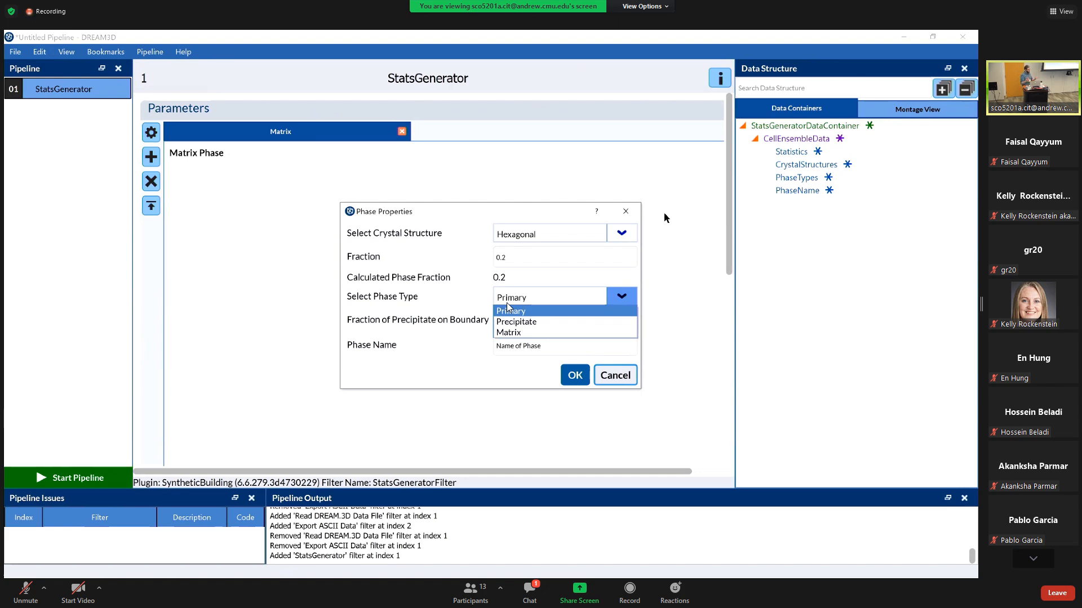
pyautogui.click(547, 316)
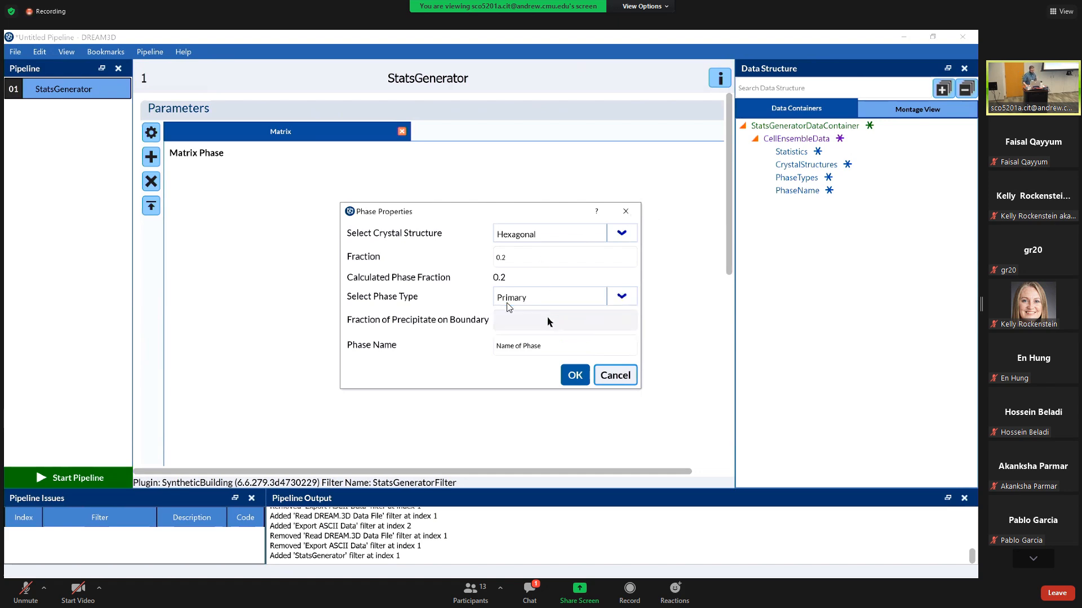
pyautogui.click(620, 297)
pyautogui.click(581, 323)
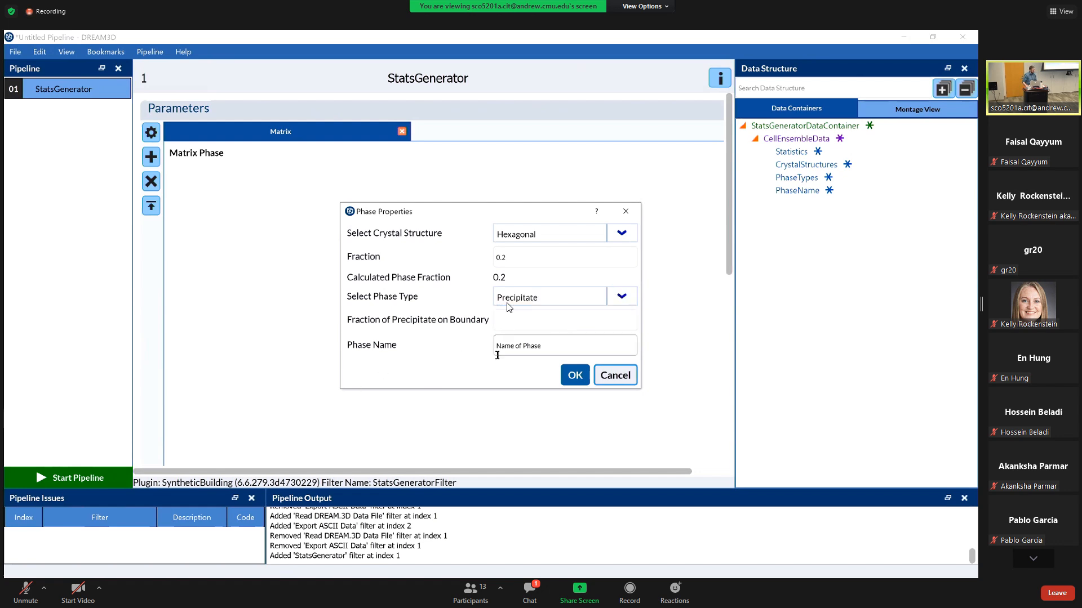
pyautogui.moveTo(543, 350); pyautogui.dragTo(476, 348)
pyautogui.write('Fibers')
pyautogui.click(575, 375)
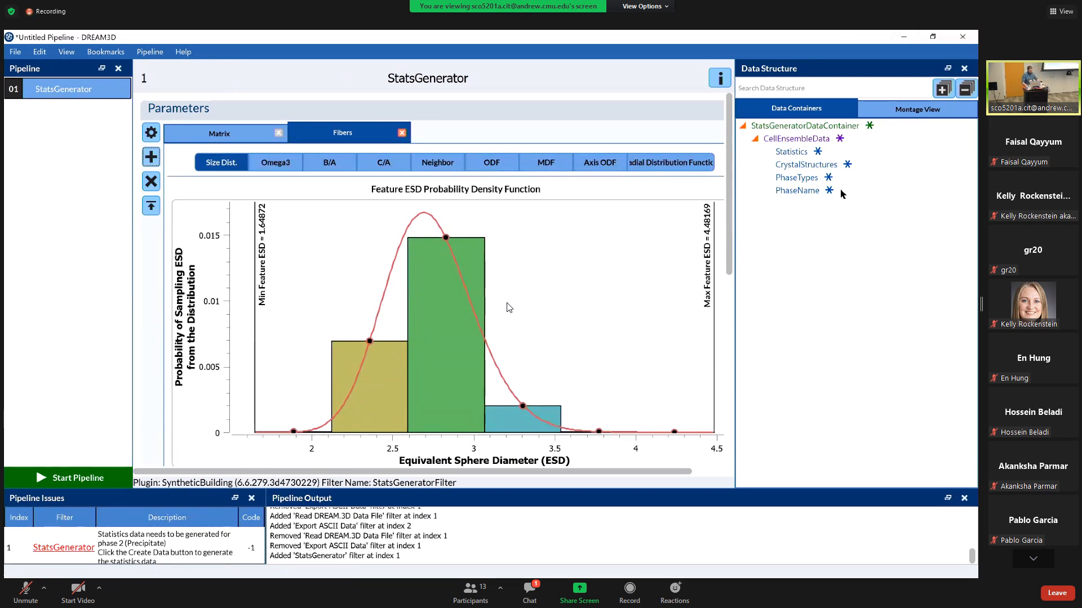
# Set the Fibers phase's size distribution to a Mu of 2 and a Sigma of 0.001.
pyautogui.scroll(-4, 509, 307)
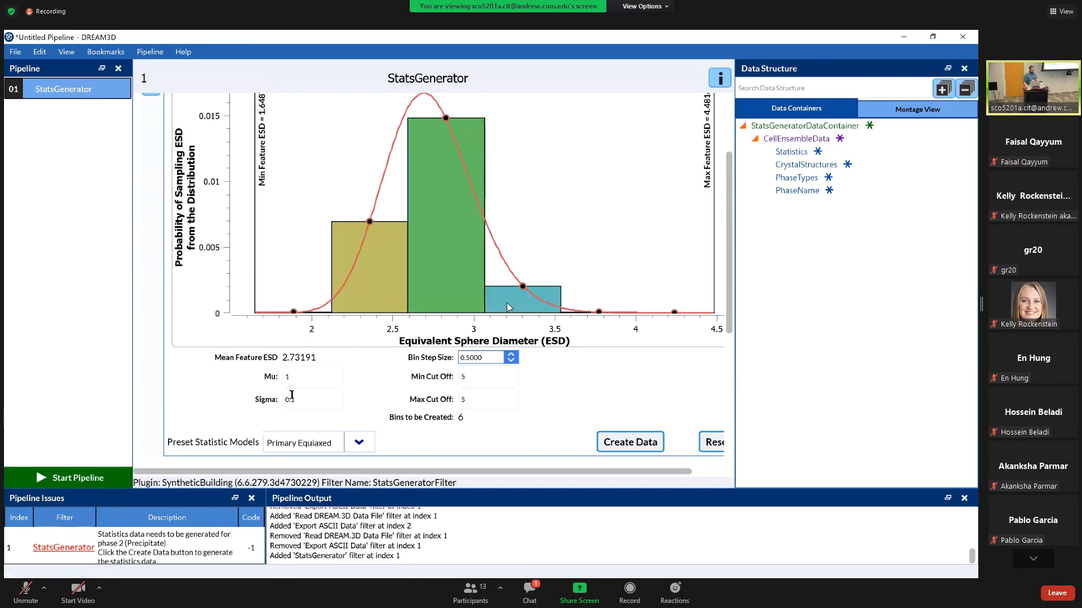
pyautogui.doubleClick(326, 369)
pyautogui.write('2')
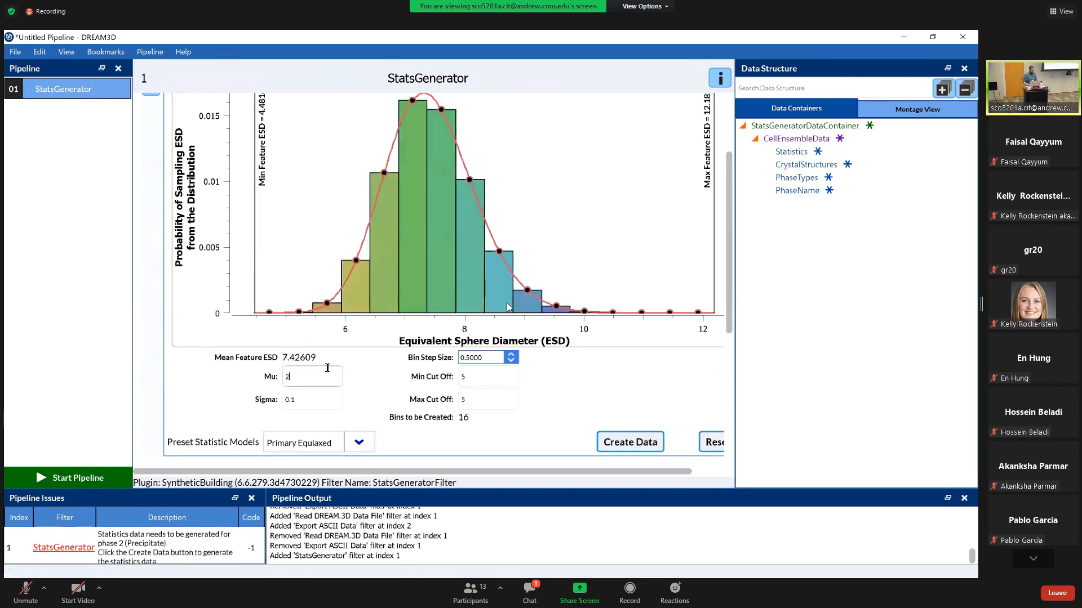
pyautogui.click(289, 399)
pyautogui.write('0')
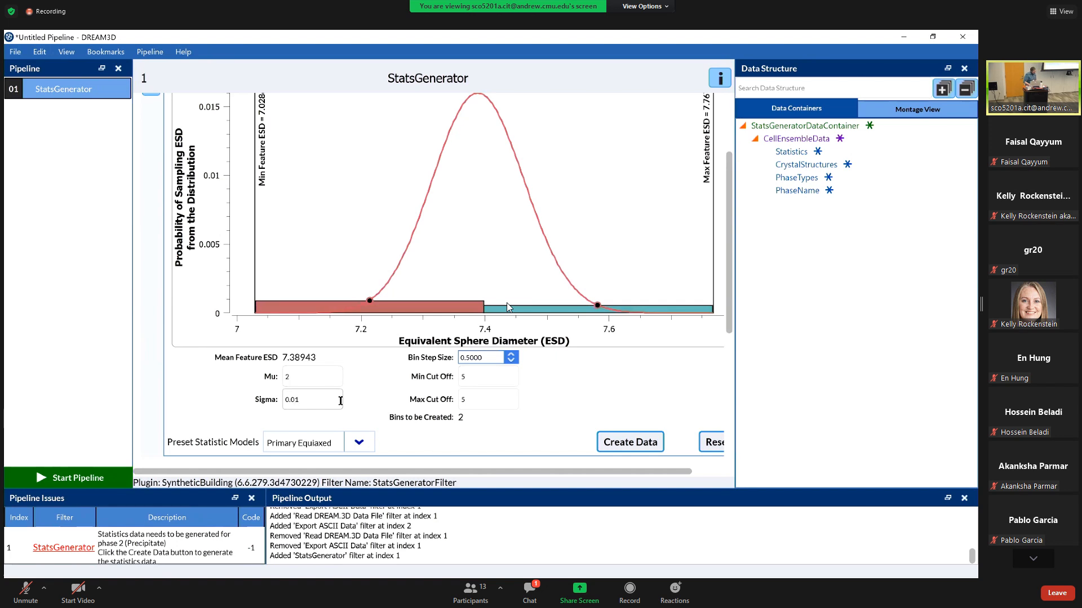
pyautogui.write('0')
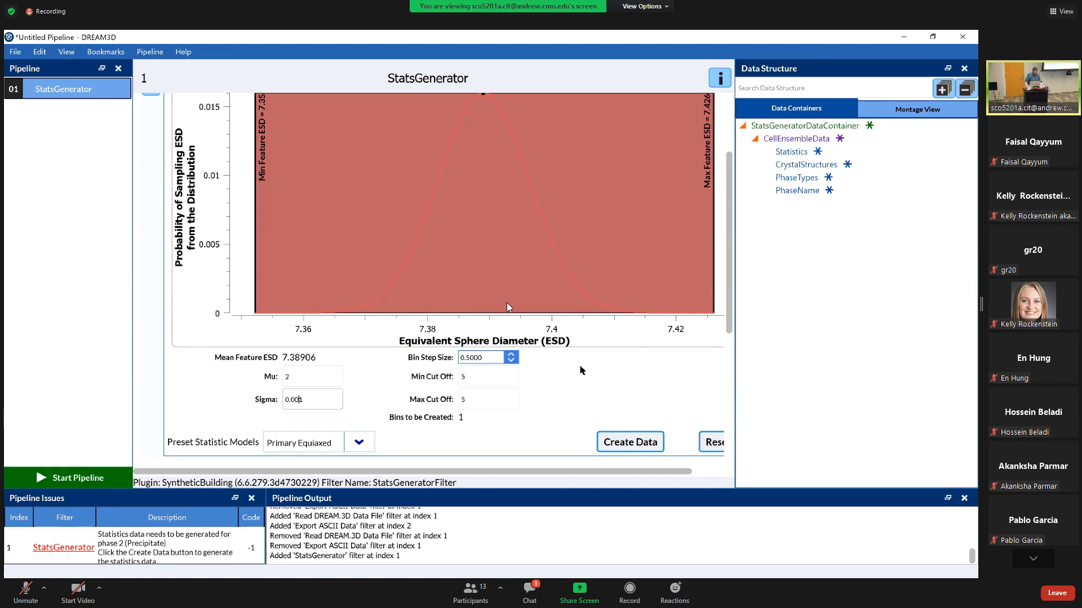
pyautogui.scroll(1, 582, 370)
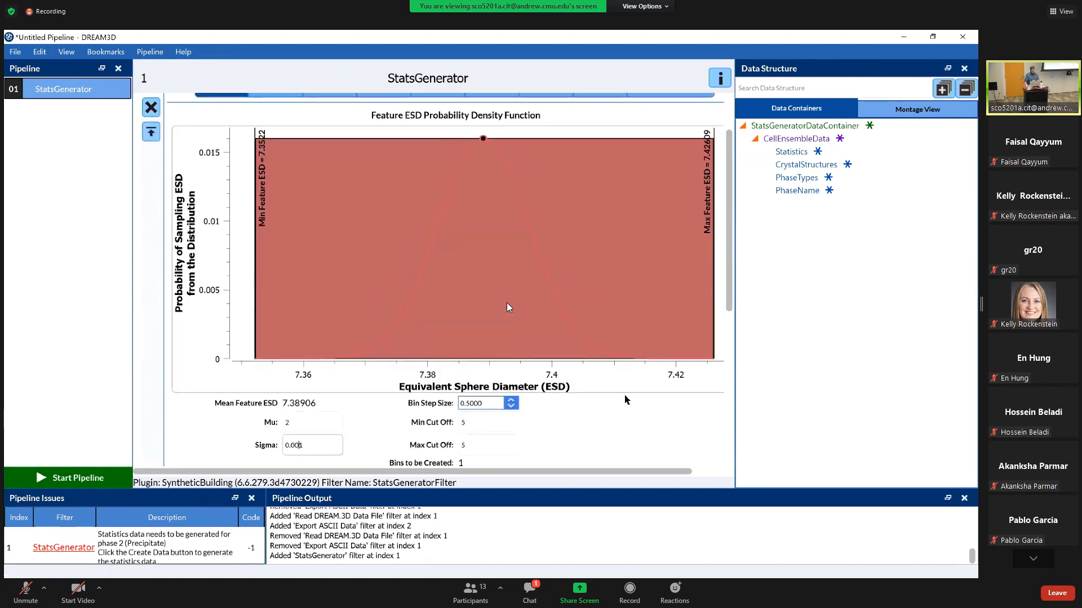
pyautogui.scroll(-1, 627, 400)
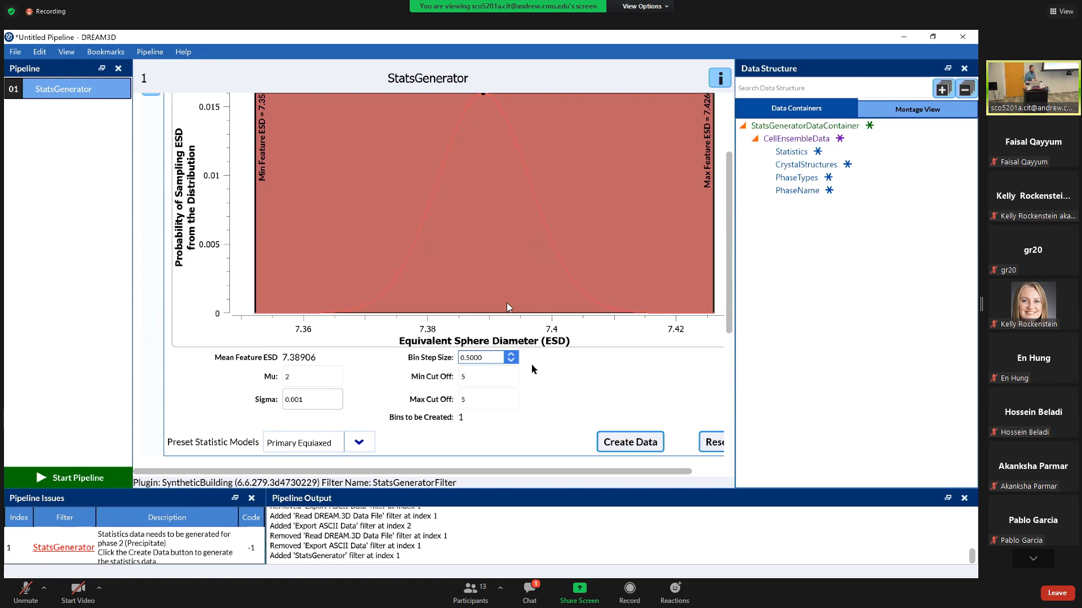
# Apply the Precipitate Rolled preset to Fibers with A axis length 10.0 and B axis length 2.0, and create its statistics data.
pyautogui.click(359, 443)
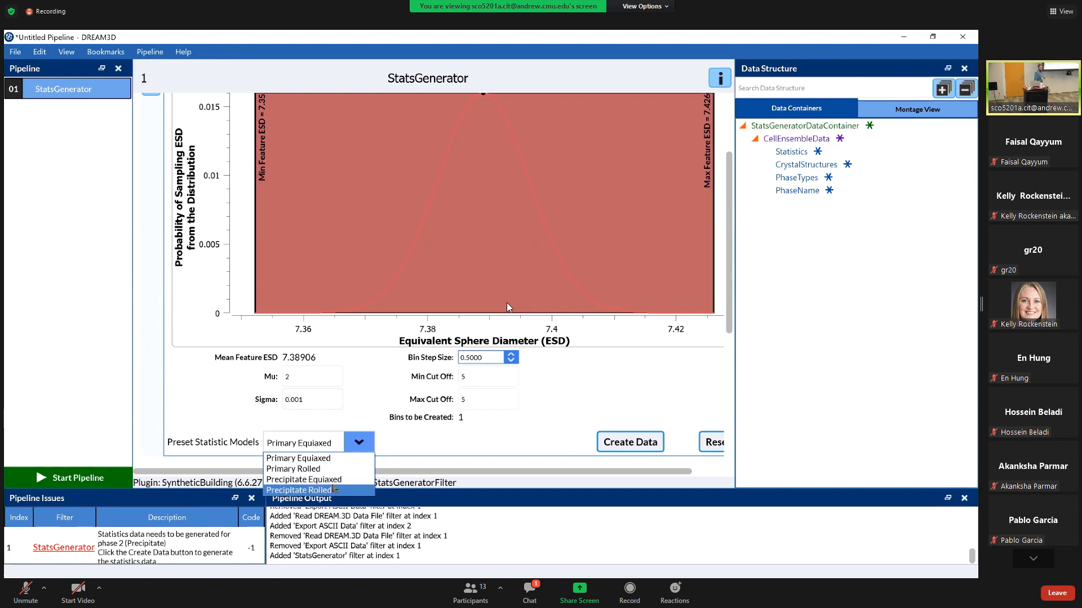
pyautogui.click(333, 490)
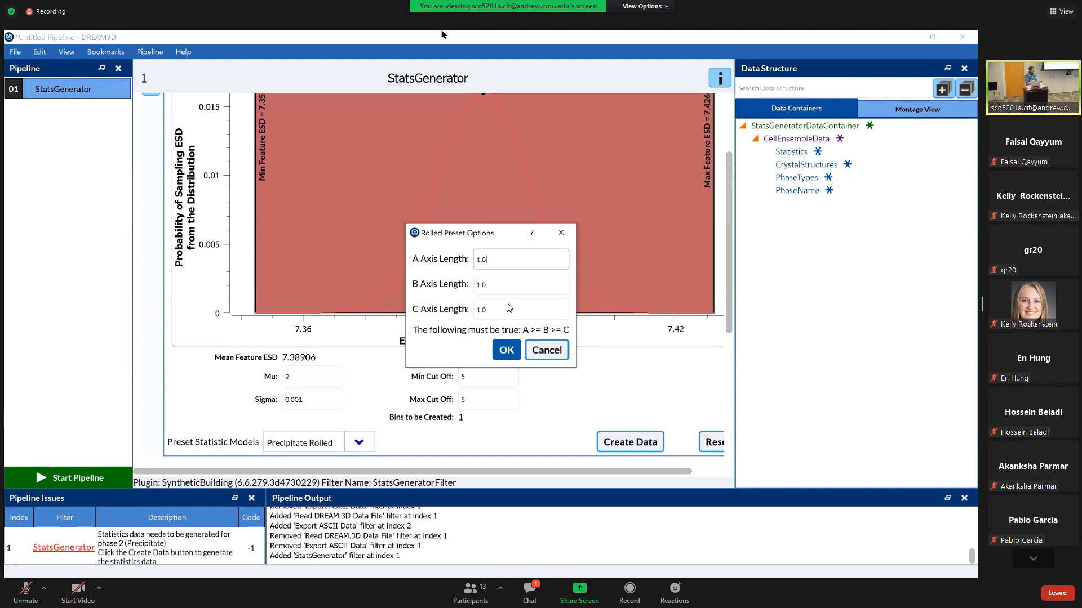
pyautogui.press('Left')
pyautogui.press('Left')
pyautogui.write('0')
pyautogui.click(481, 289)
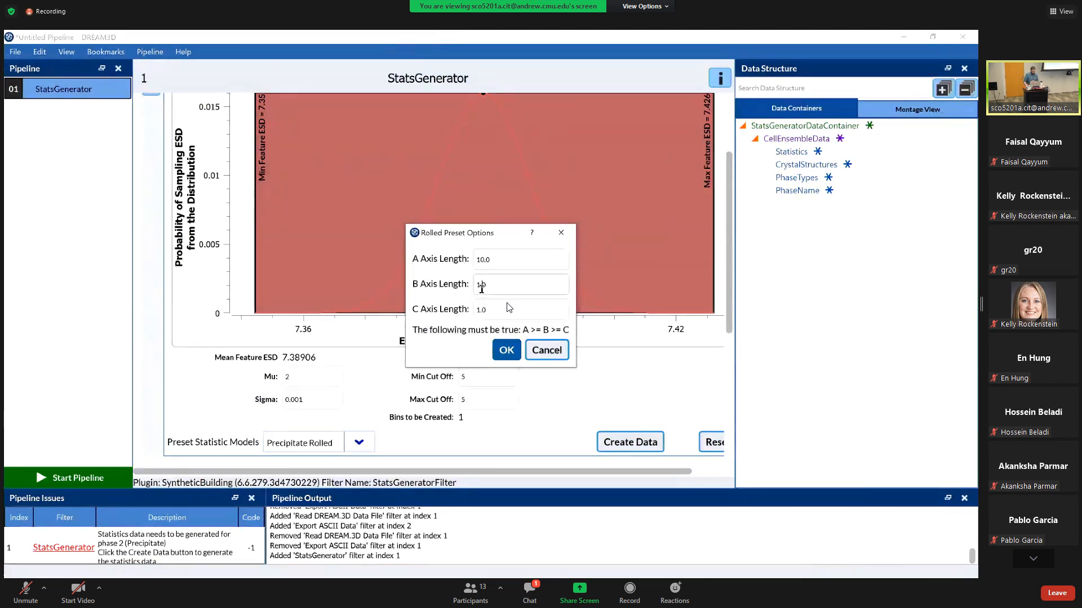
pyautogui.press('BackSpace')
pyautogui.write('2')
pyautogui.click(505, 350)
pyautogui.click(630, 442)
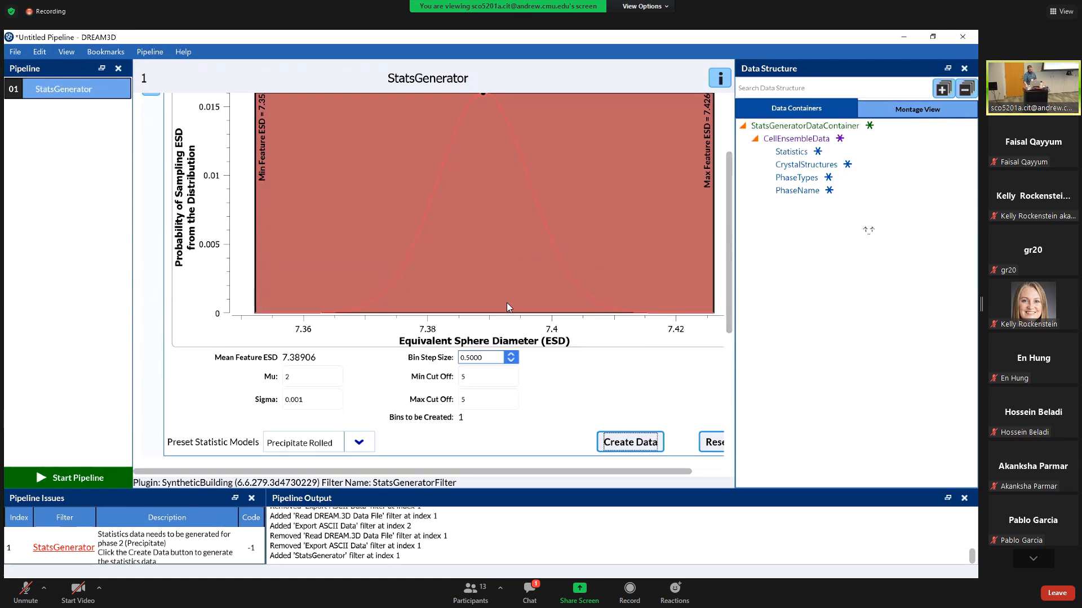
# Examine the B/A and C/A shape distribution curves of the Fibers phase.
pyautogui.moveTo(732, 220); pyautogui.dragTo(729, 220)
pyautogui.scroll(5, 727, 221)
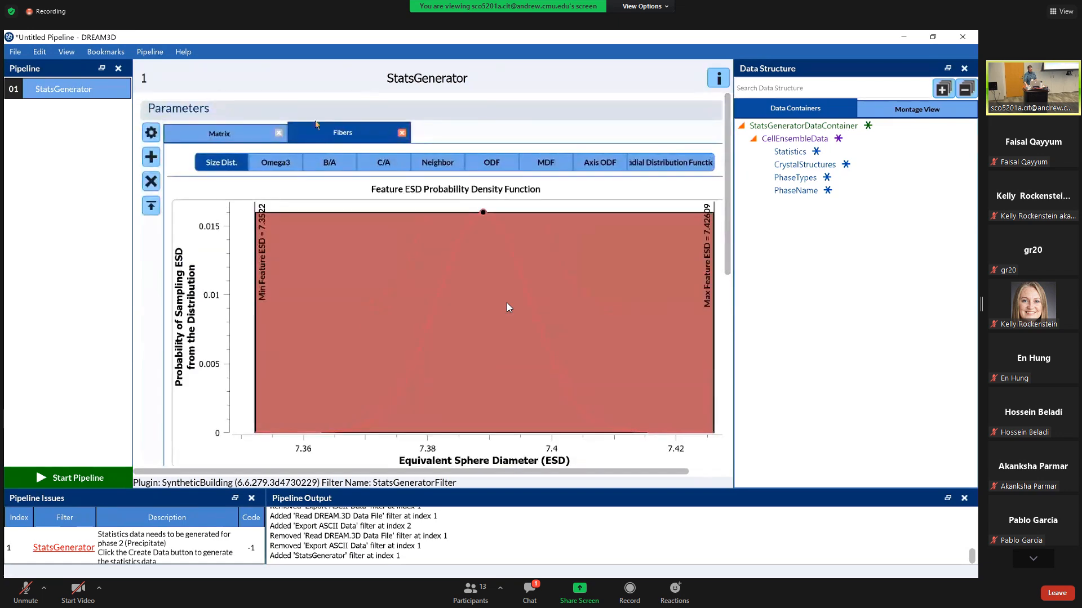
pyautogui.click(333, 166)
pyautogui.scroll(-3, 466, 254)
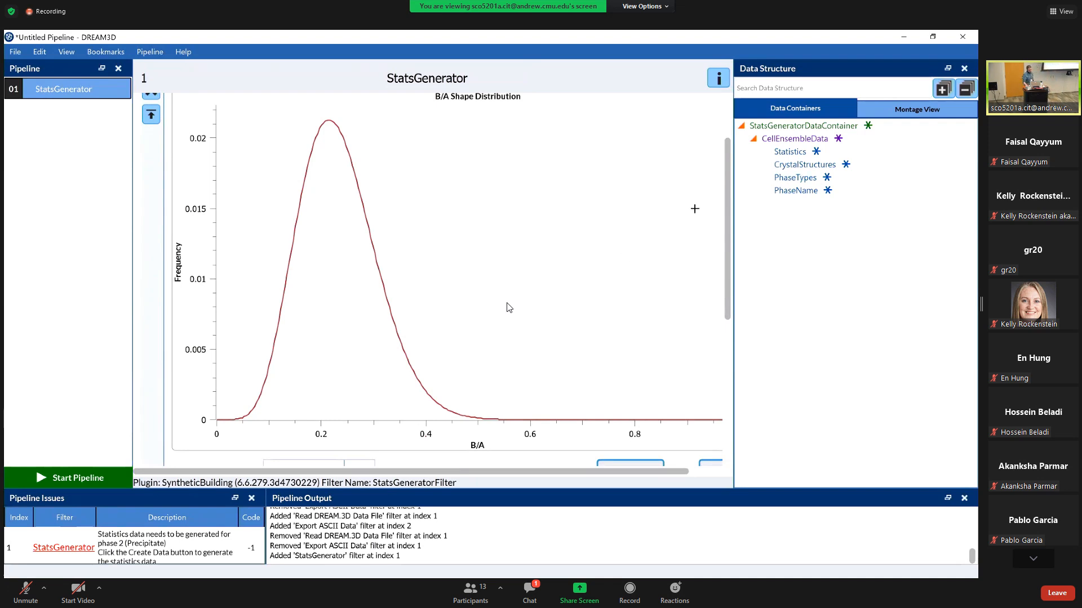
pyautogui.moveTo(728, 197); pyautogui.dragTo(727, 136)
pyautogui.click(398, 166)
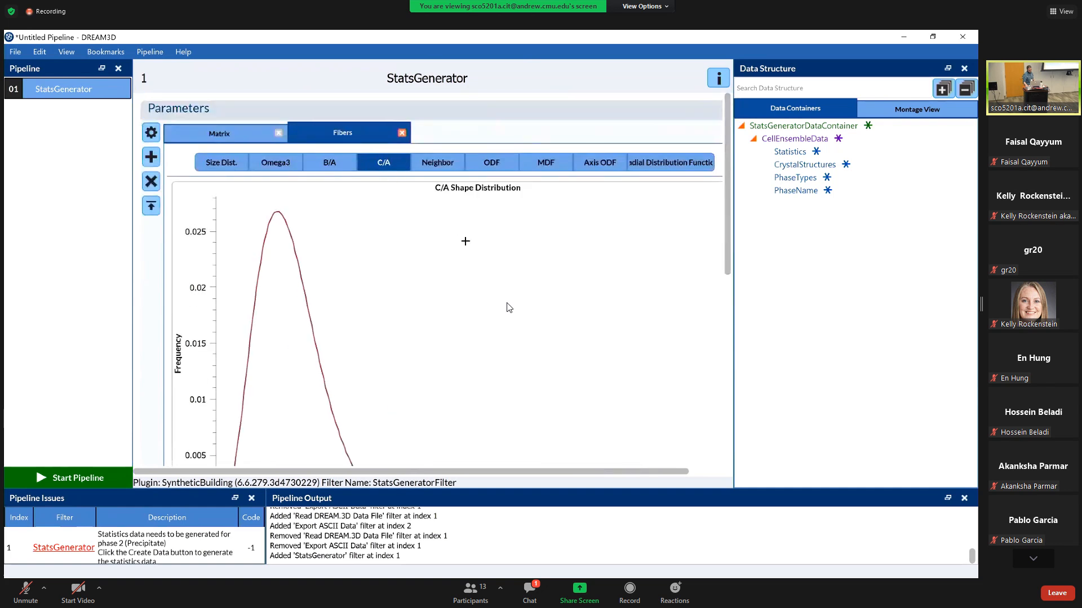
pyautogui.scroll(-3, 464, 242)
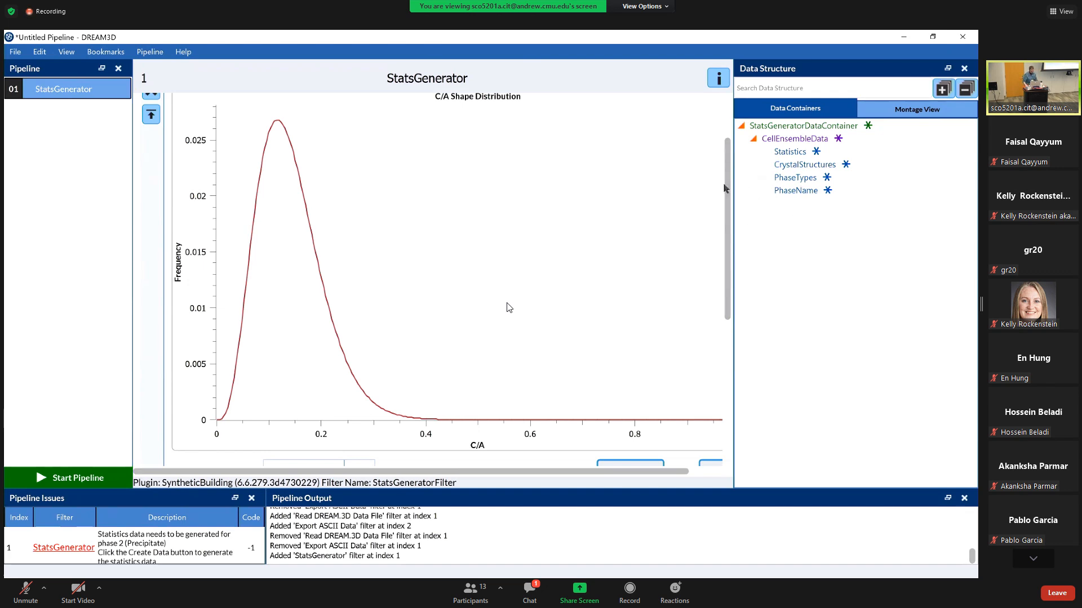
pyautogui.moveTo(728, 146); pyautogui.dragTo(731, 90)
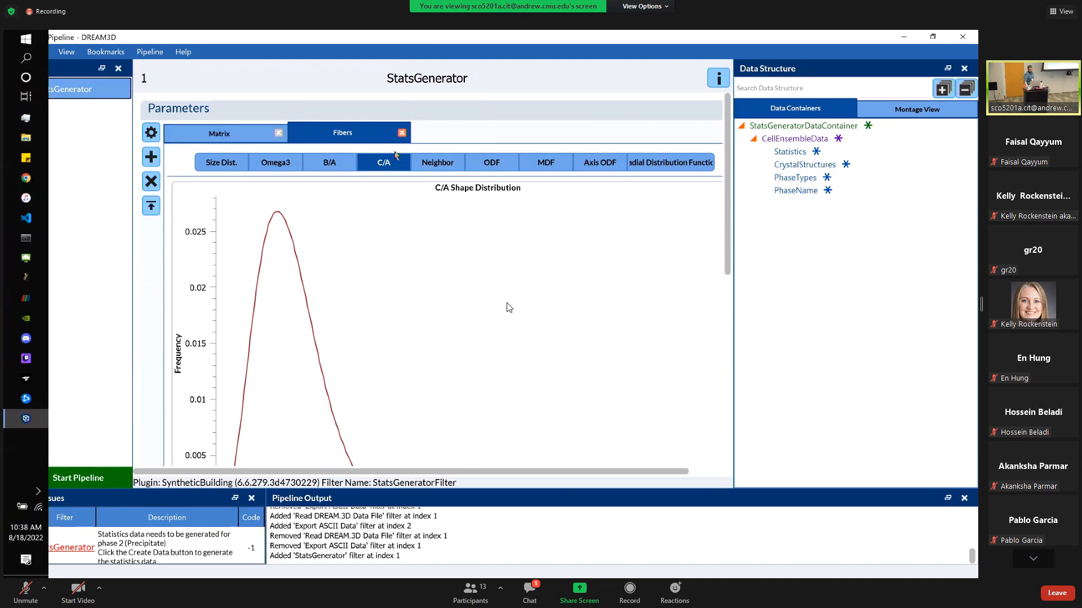
# Examine the Neighbor, Radial Distribution Function and ODF settings of the Fibers phase, and read the meeting chat.
pyautogui.click(435, 163)
pyautogui.scroll(-1, 585, 255)
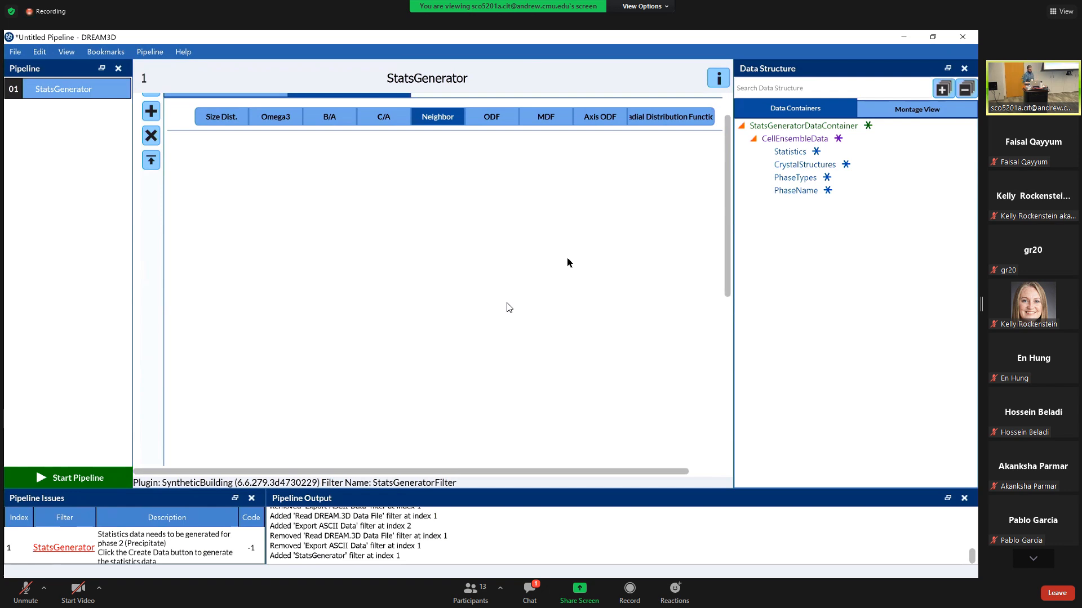
pyautogui.click(527, 595)
pyautogui.click(638, 118)
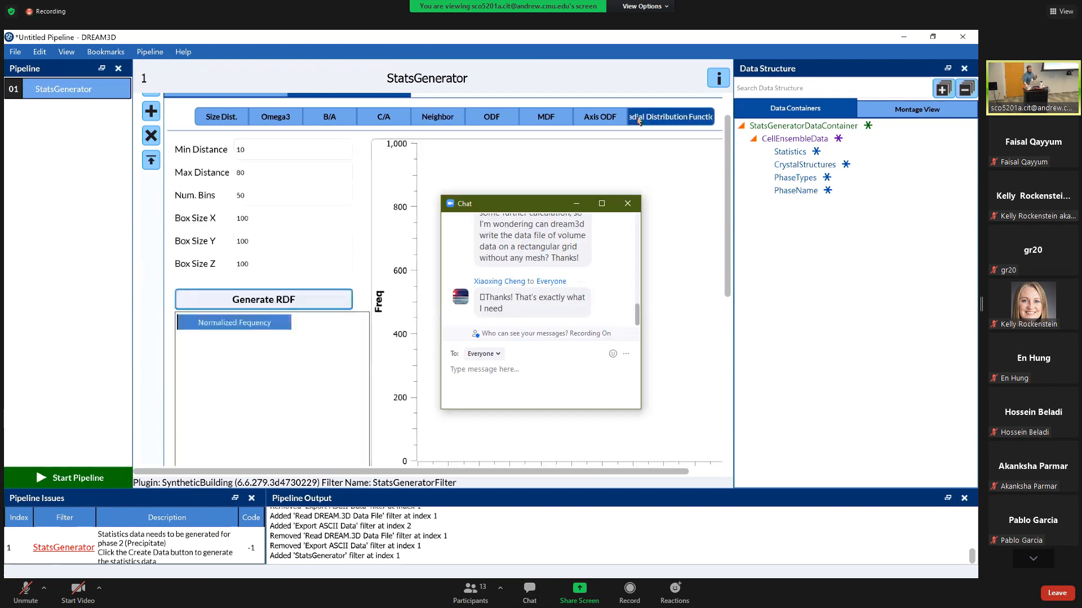
pyautogui.click(524, 380)
pyautogui.moveTo(539, 474); pyautogui.dragTo(662, 469)
pyautogui.scroll(-2, 636, 364)
pyautogui.moveTo(548, 204); pyautogui.dragTo(1081, 262)
pyautogui.scroll(1, 682, 295)
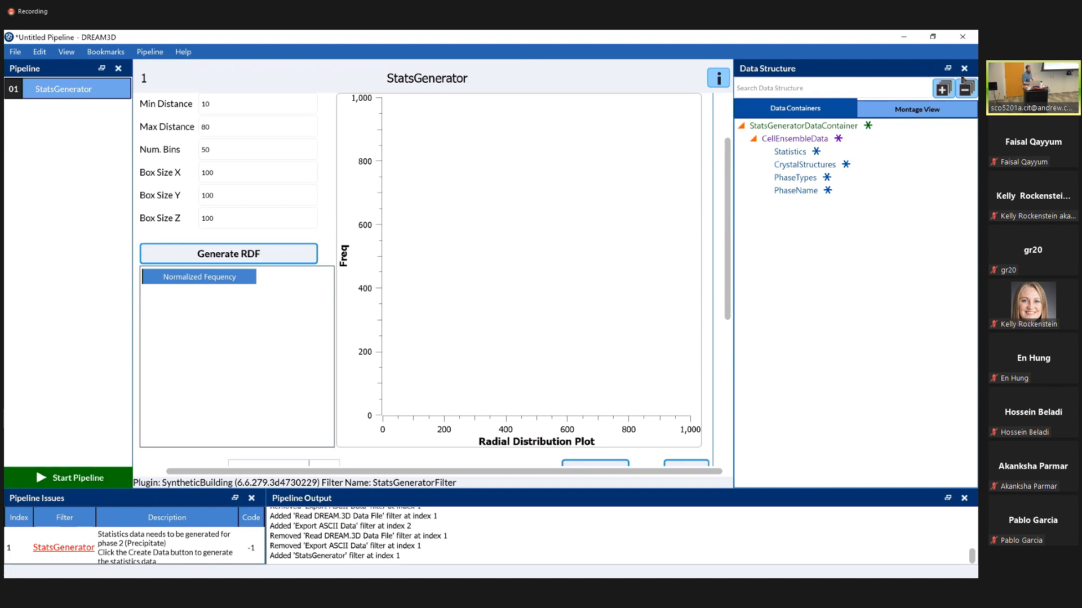
pyautogui.moveTo(729, 171); pyautogui.dragTo(731, 120)
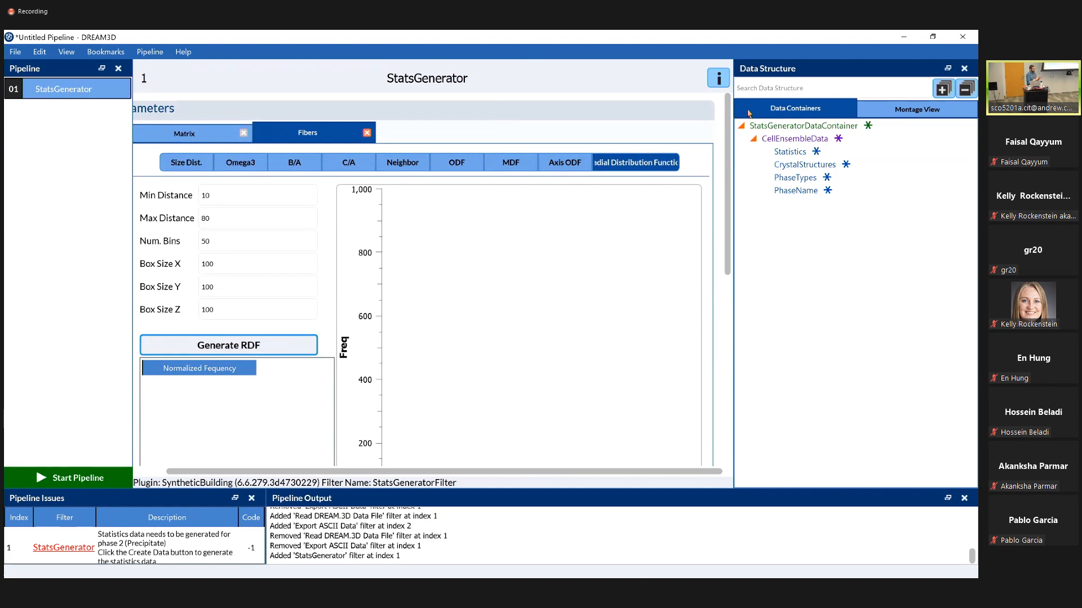
pyautogui.click(452, 167)
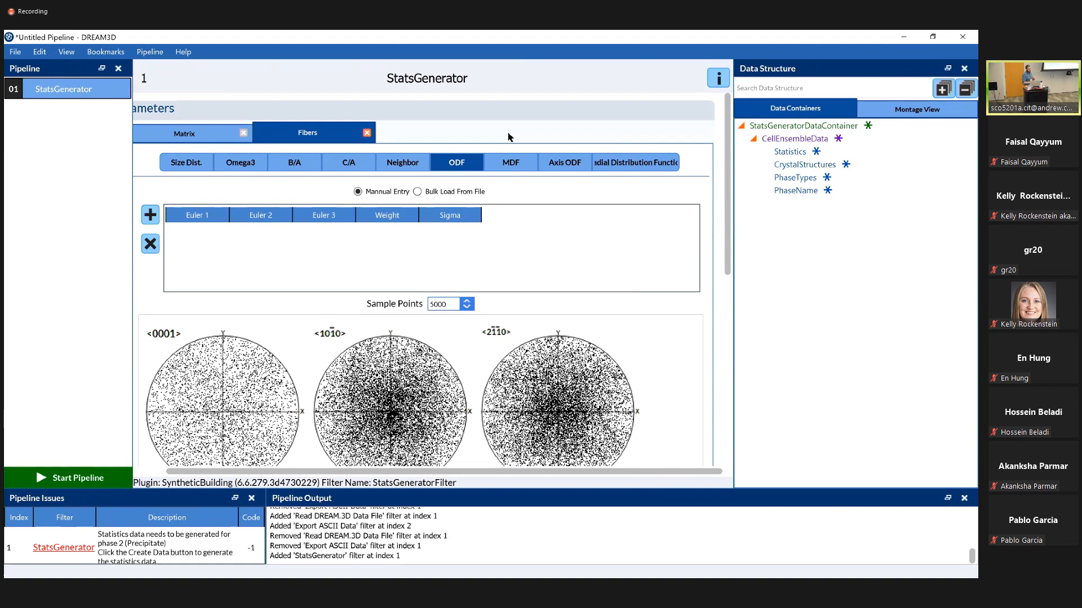
# Add an Axis ODF entry with Euler angles 0, 0, 0 and a weight of 1000000 to Fibers, and create its statistics data.
pyautogui.click(552, 163)
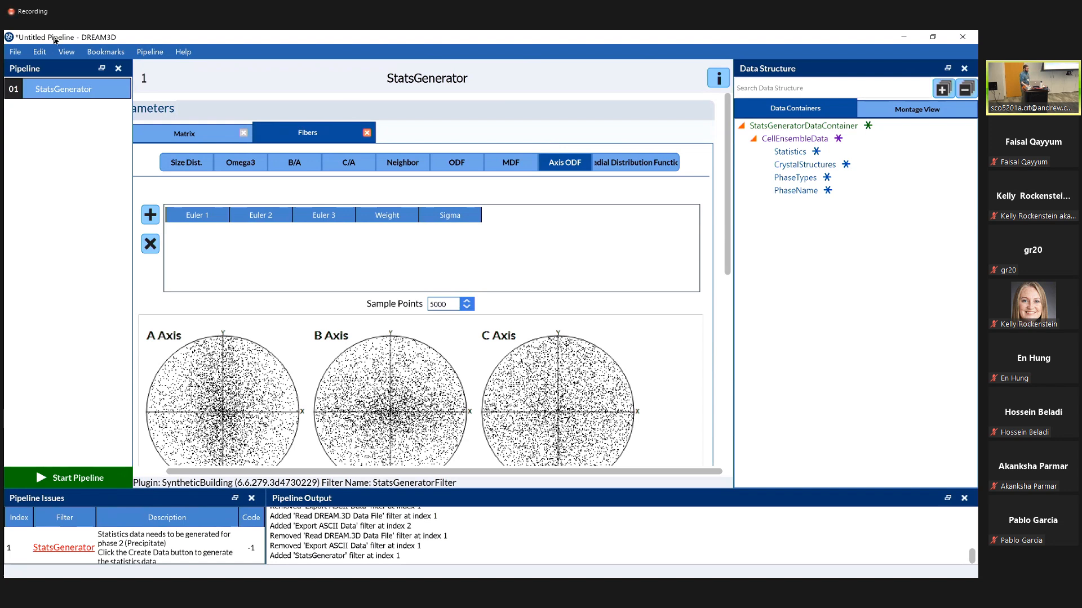
pyautogui.click(150, 215)
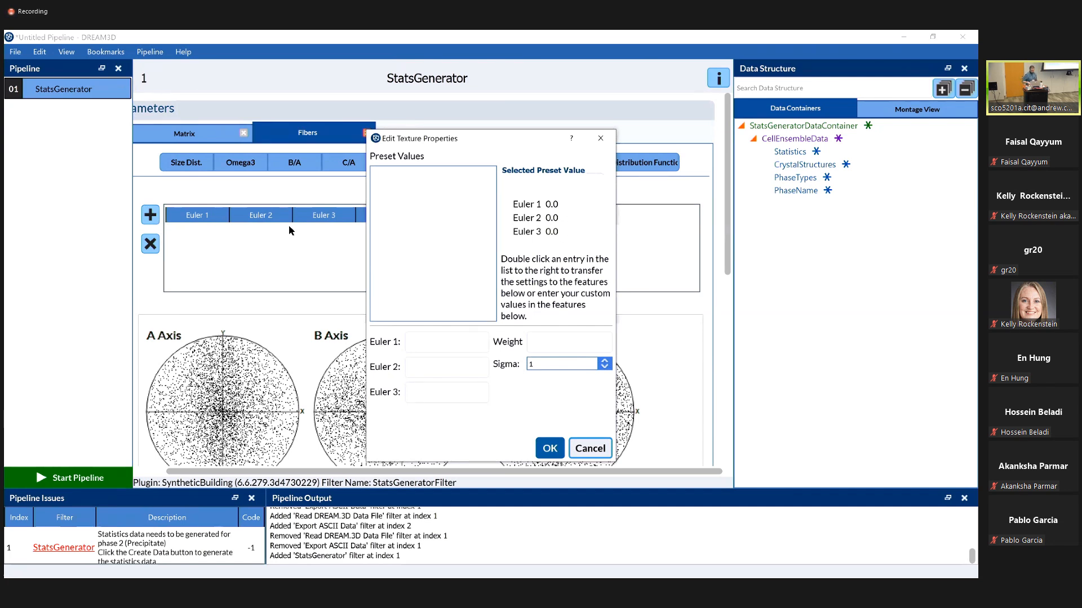
pyautogui.click(422, 341)
pyautogui.write('0')
pyautogui.click(427, 365)
pyautogui.write('0')
pyautogui.click(427, 391)
pyautogui.write('0')
pyautogui.click(561, 343)
pyautogui.click(599, 339)
pyautogui.write('1000000')
pyautogui.click(550, 448)
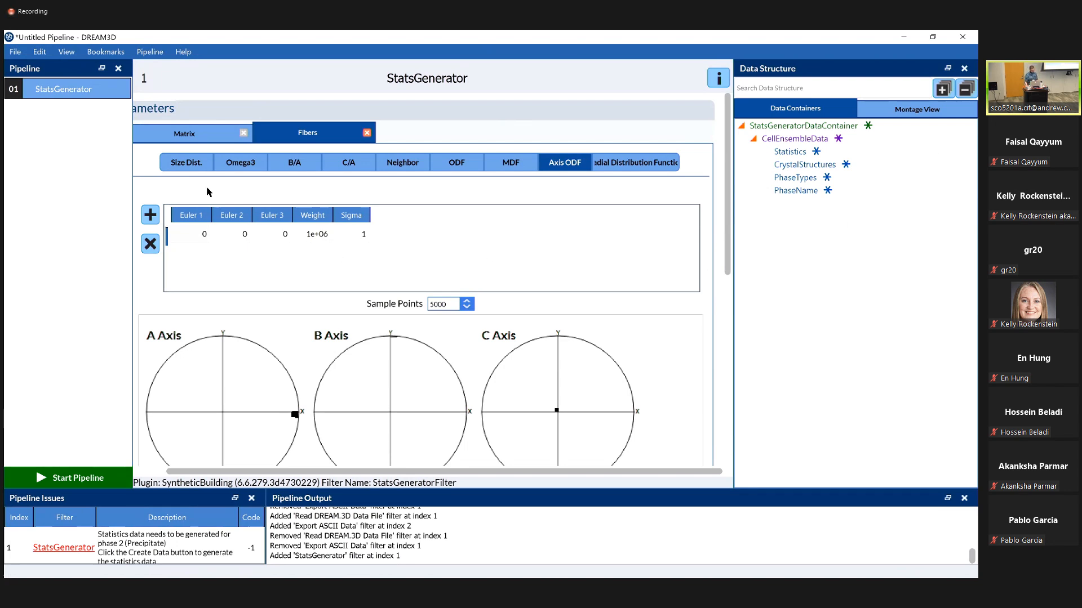
pyautogui.moveTo(727, 244); pyautogui.dragTo(752, 375)
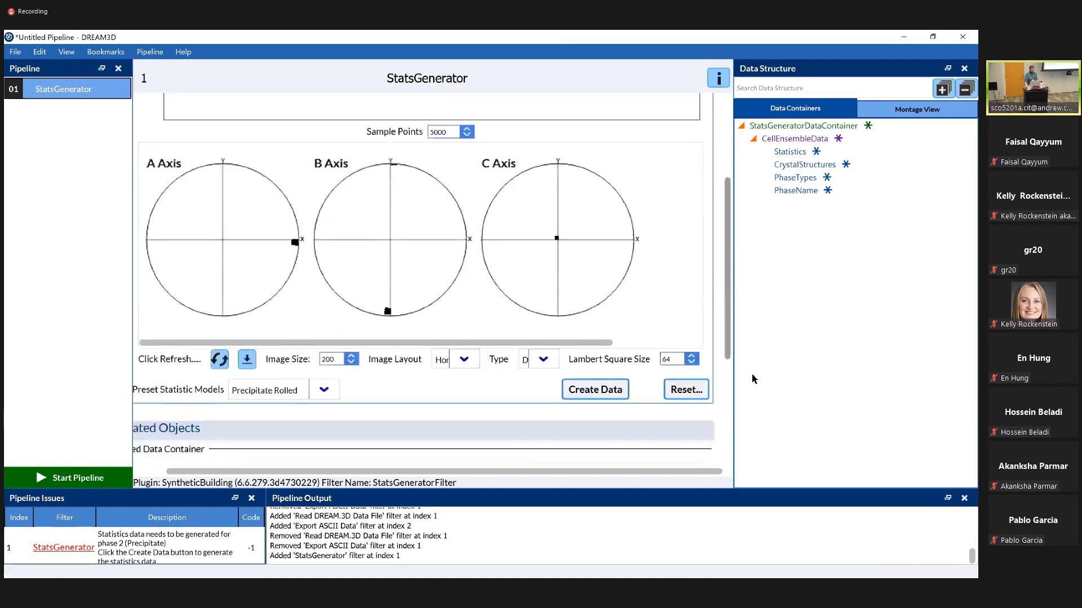
pyautogui.click(602, 249)
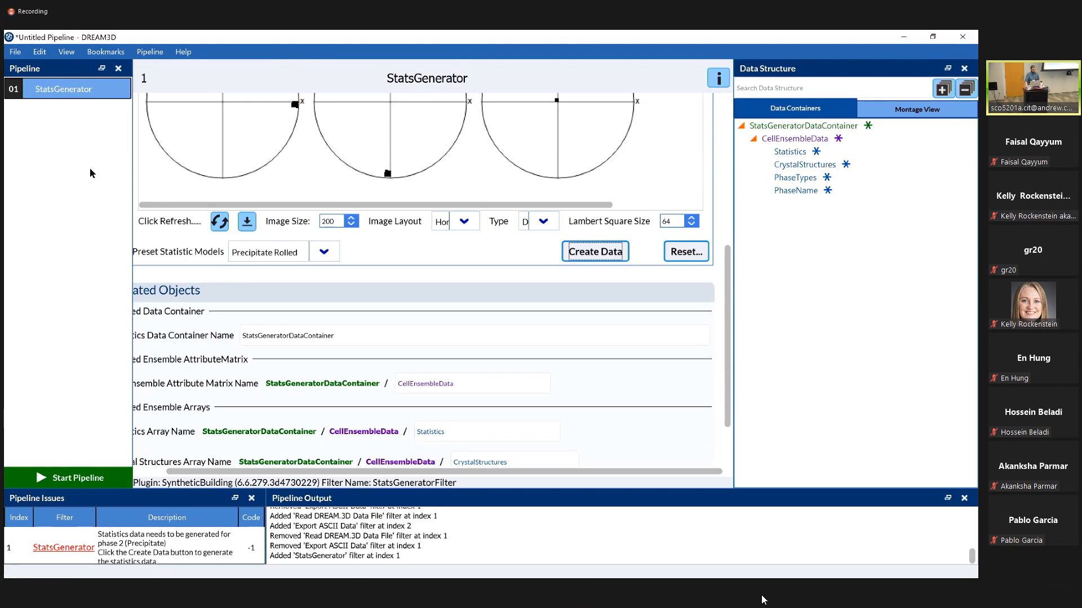
# Show the Filter List beside the pipeline and close the Filter Library.
pyautogui.click(66, 52)
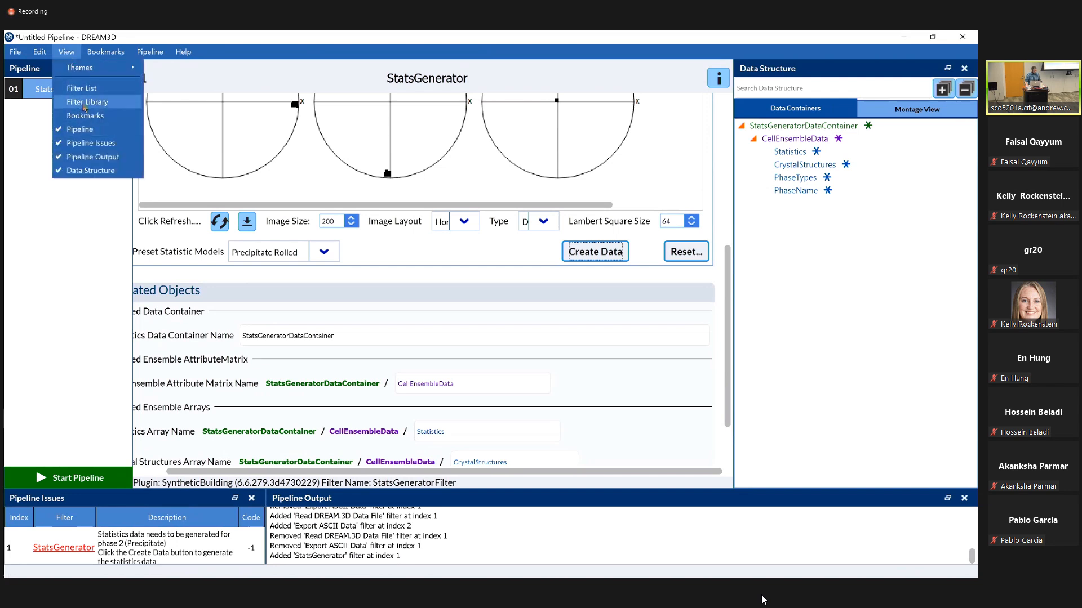
pyautogui.click(82, 87)
pyautogui.click(67, 52)
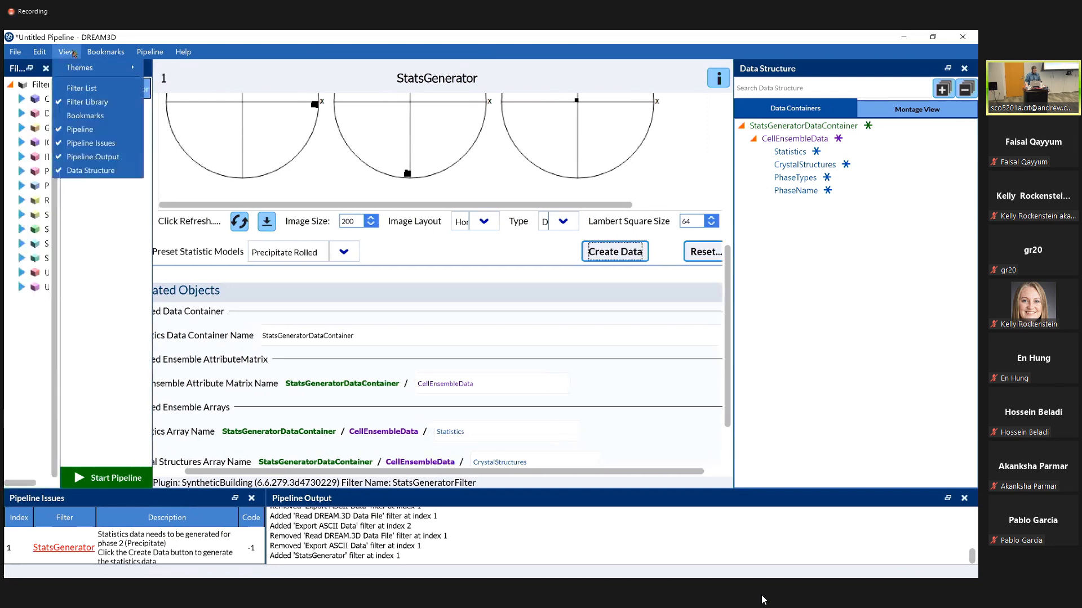
pyautogui.click(83, 88)
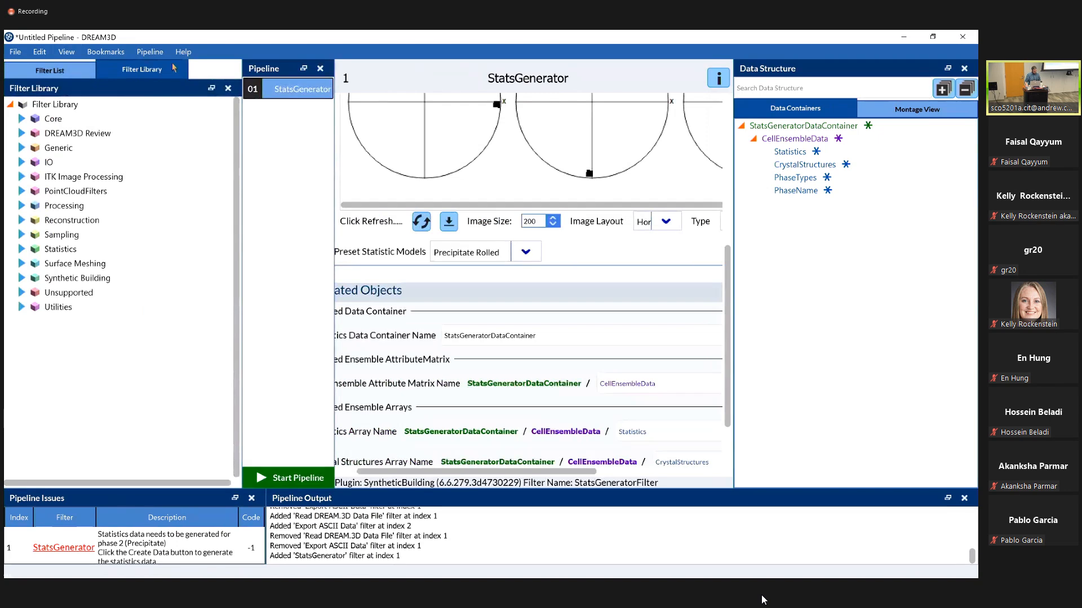
pyautogui.click(228, 88)
# Find the Initialize Synthetic Volume filter, add it after StatsGenerator in the pipeline and open its parameters.
pyautogui.doubleClick(53, 87)
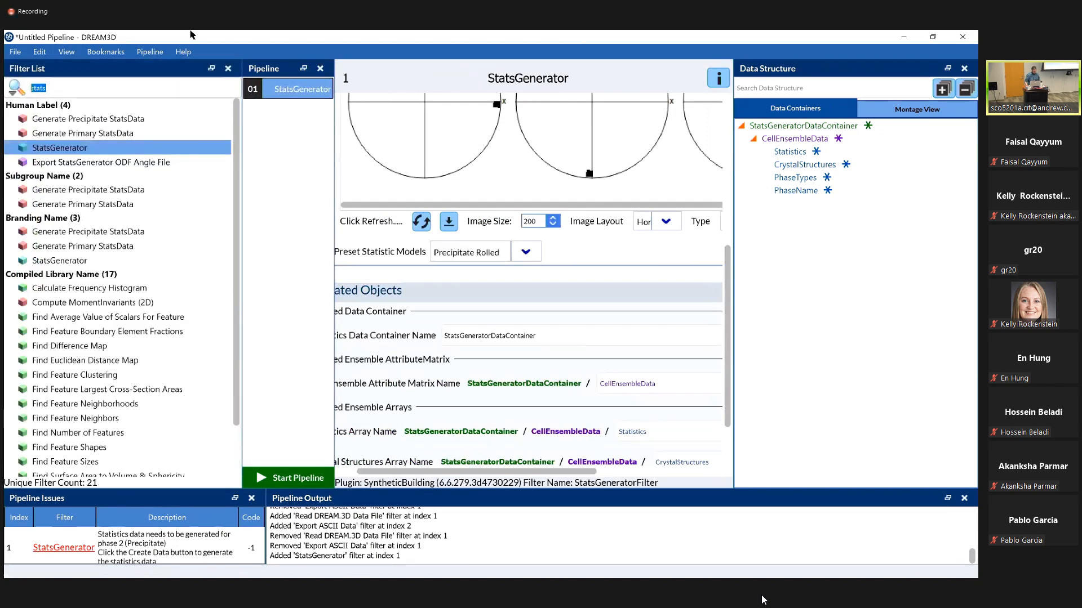
pyautogui.press('BackSpace')
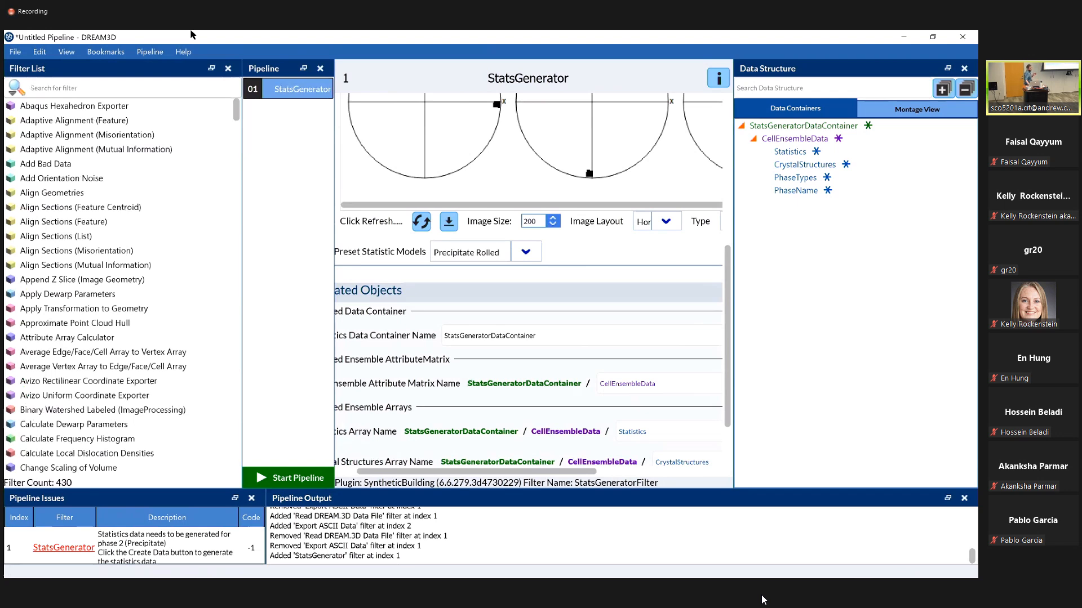
pyautogui.press('Down')
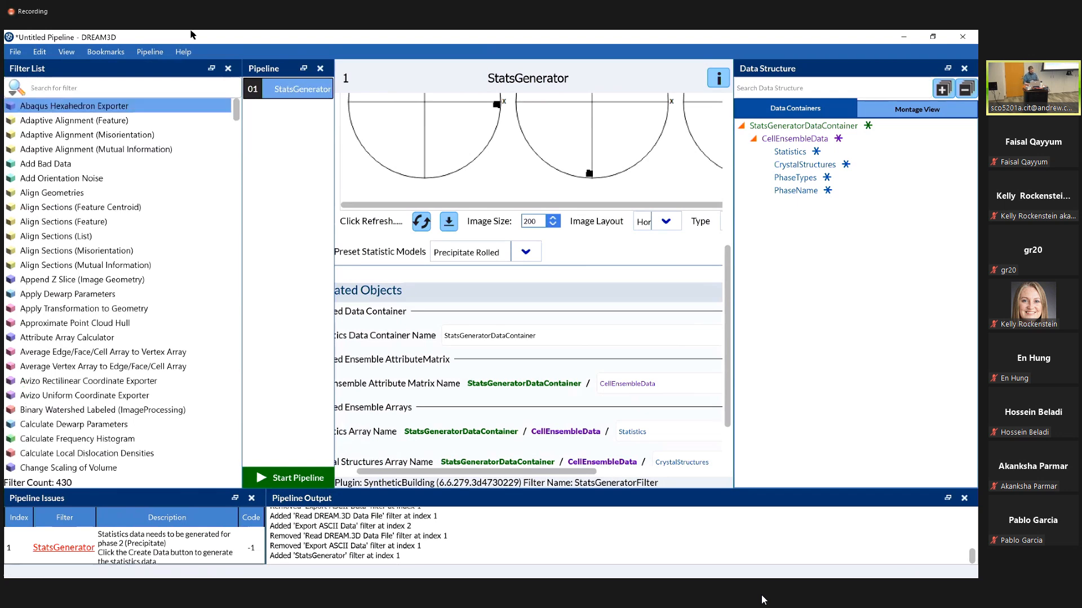
pyautogui.write('i')
pyautogui.press('BackSpace')
pyautogui.write('e')
pyautogui.press('BackSpace')
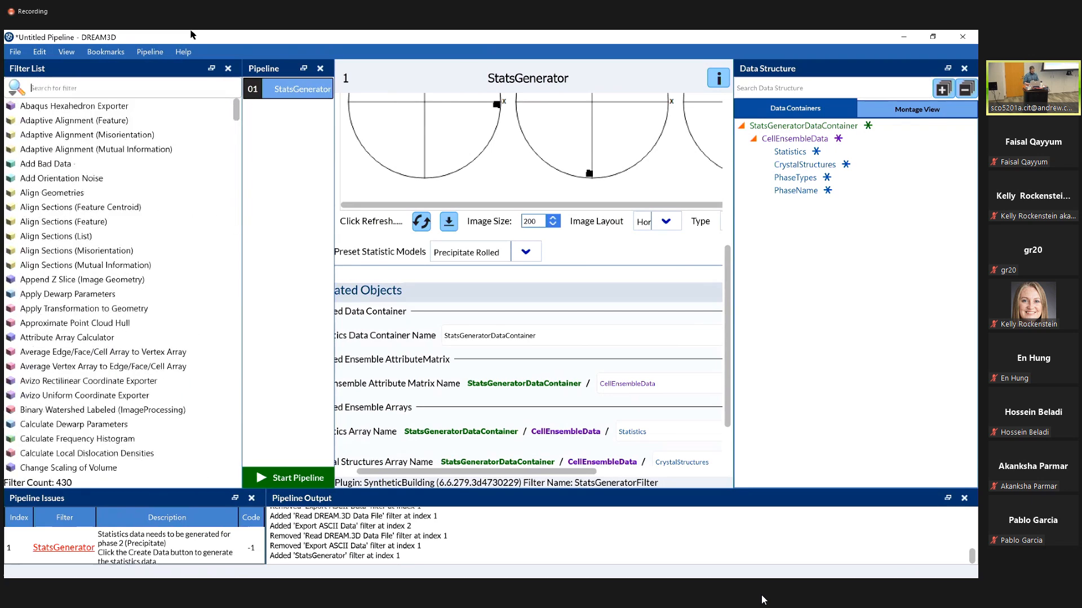
pyautogui.write('initia')
pyautogui.moveTo(91, 138); pyautogui.dragTo(103, 121)
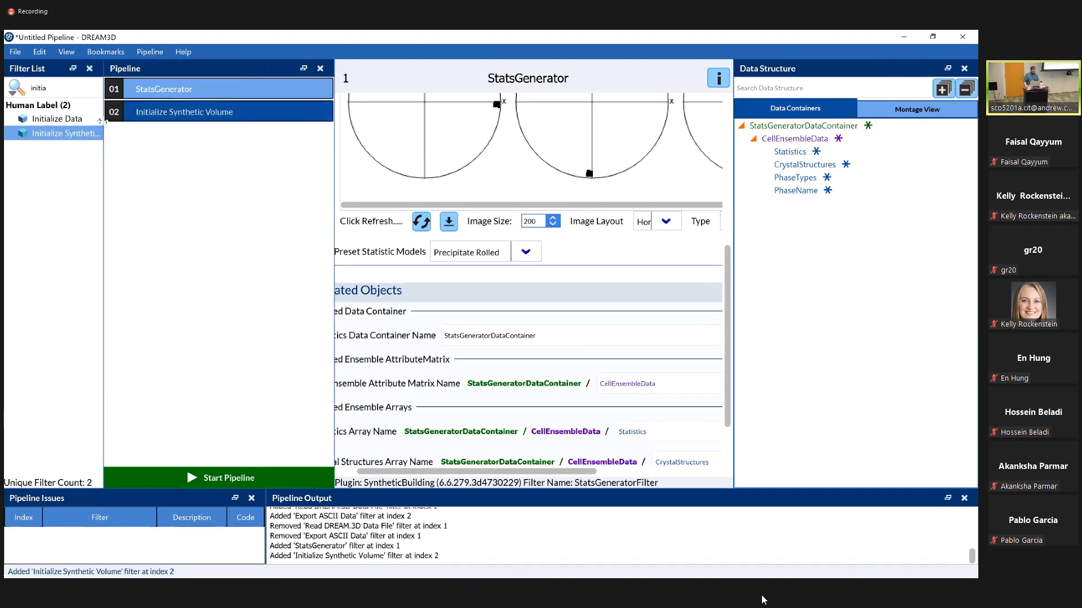
pyautogui.click(141, 110)
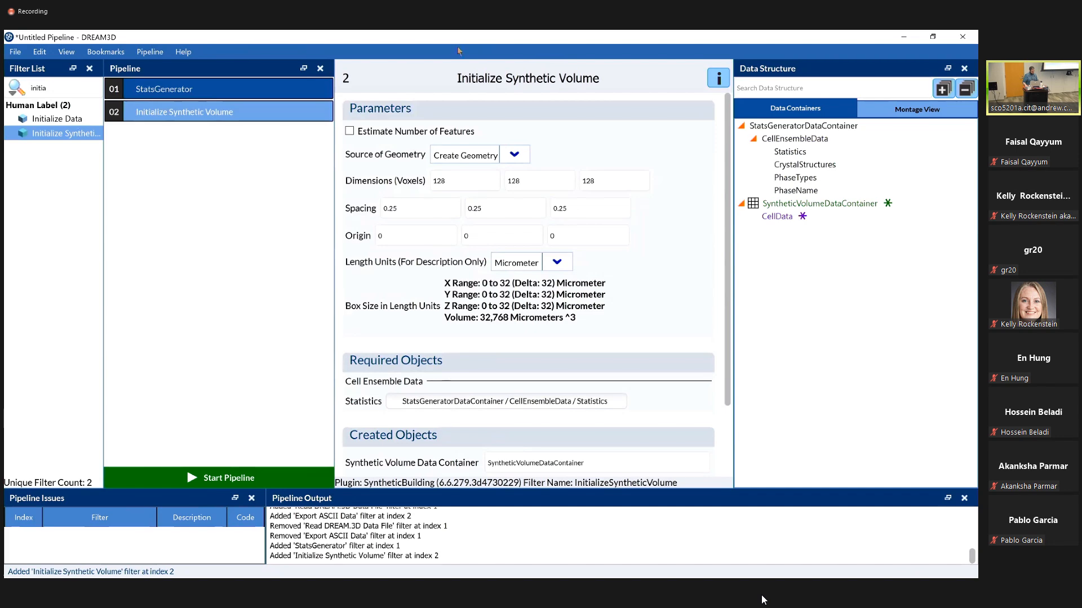
# Examine the Initialize Synthetic Volume and Establish Shape Types settings in the 14_Fibers pipeline, and return to the untitled pipeline.
pyautogui.press('super+Tab')
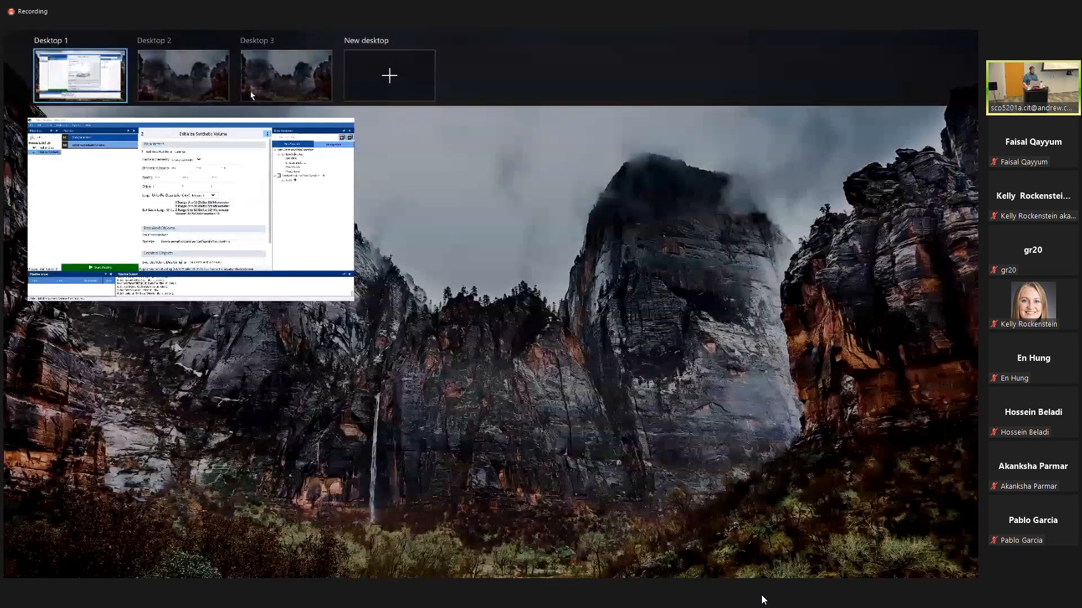
pyautogui.click(252, 96)
pyautogui.click(25, 418)
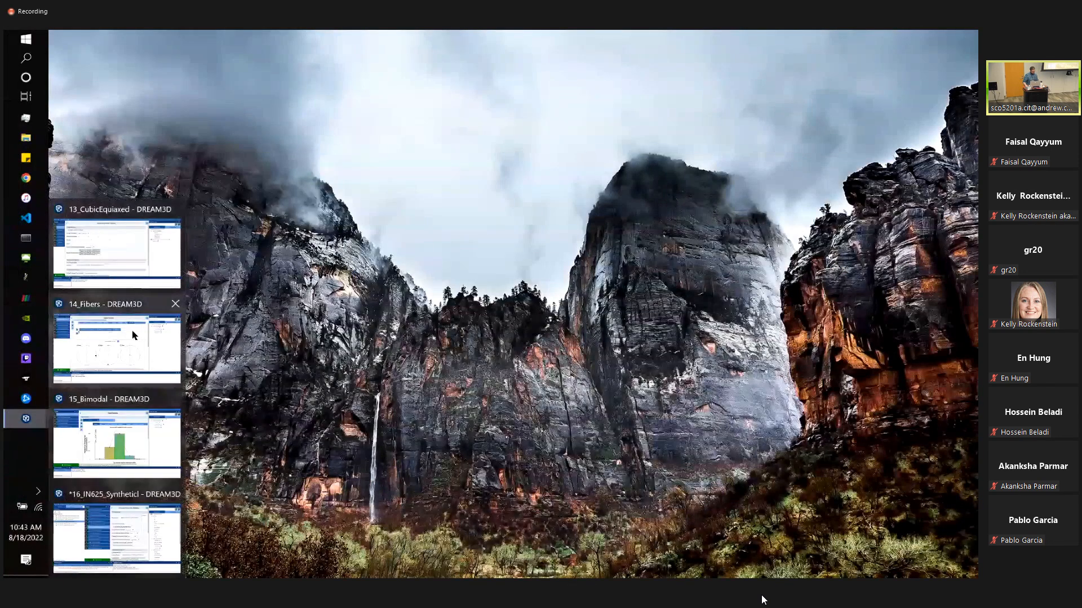
pyautogui.click(132, 337)
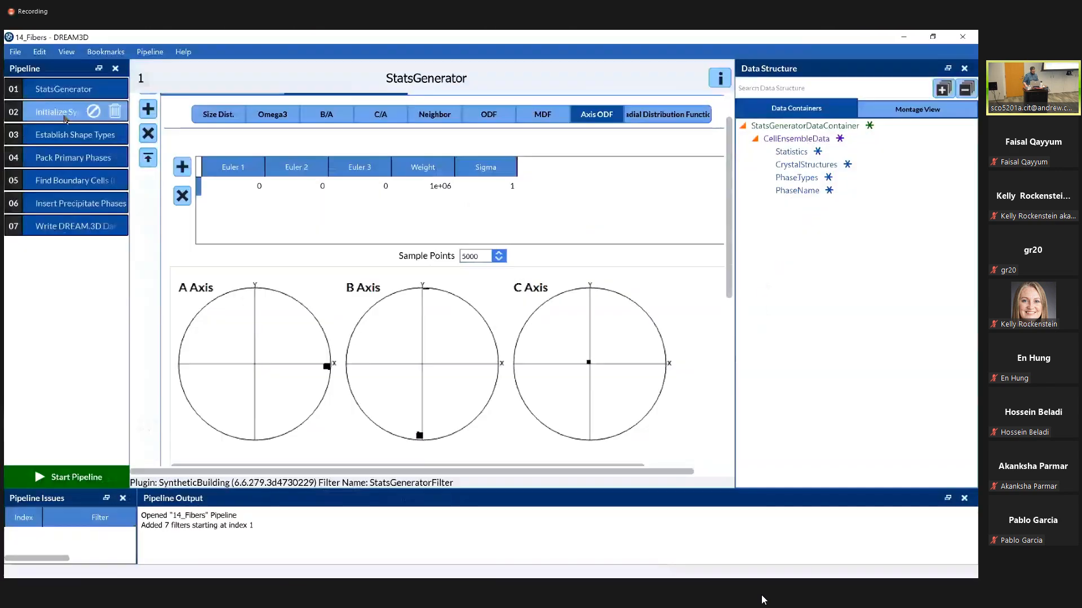
pyautogui.click(46, 113)
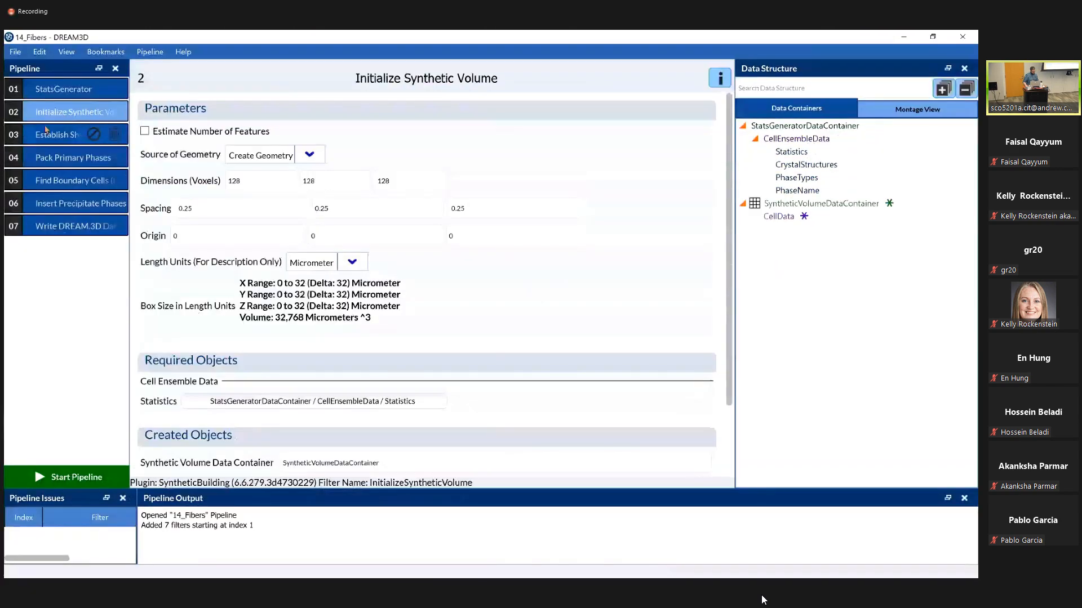
pyautogui.click(46, 140)
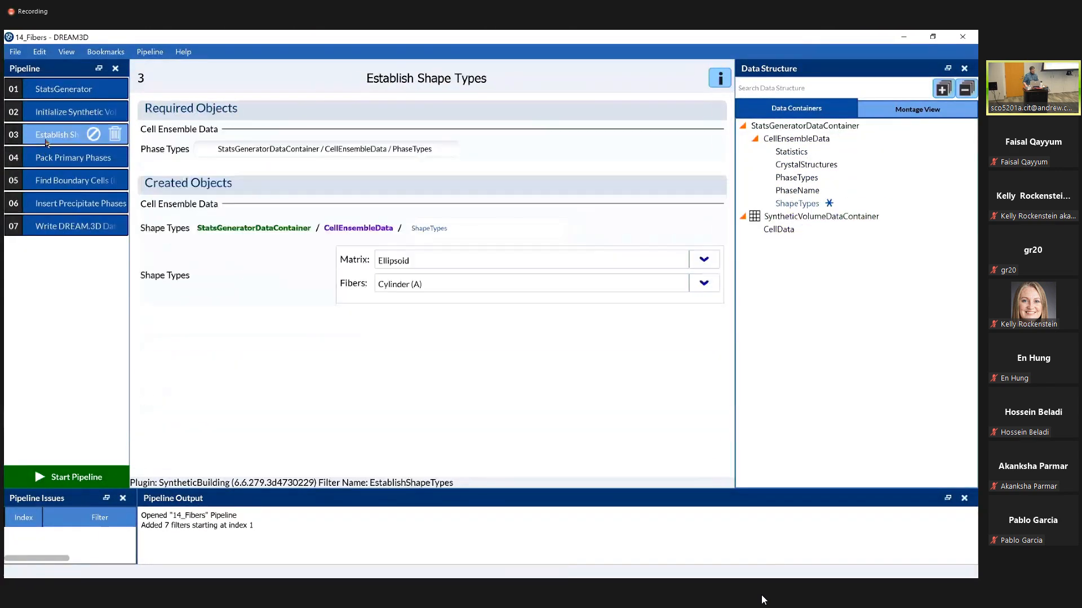
pyautogui.press('super+Tab')
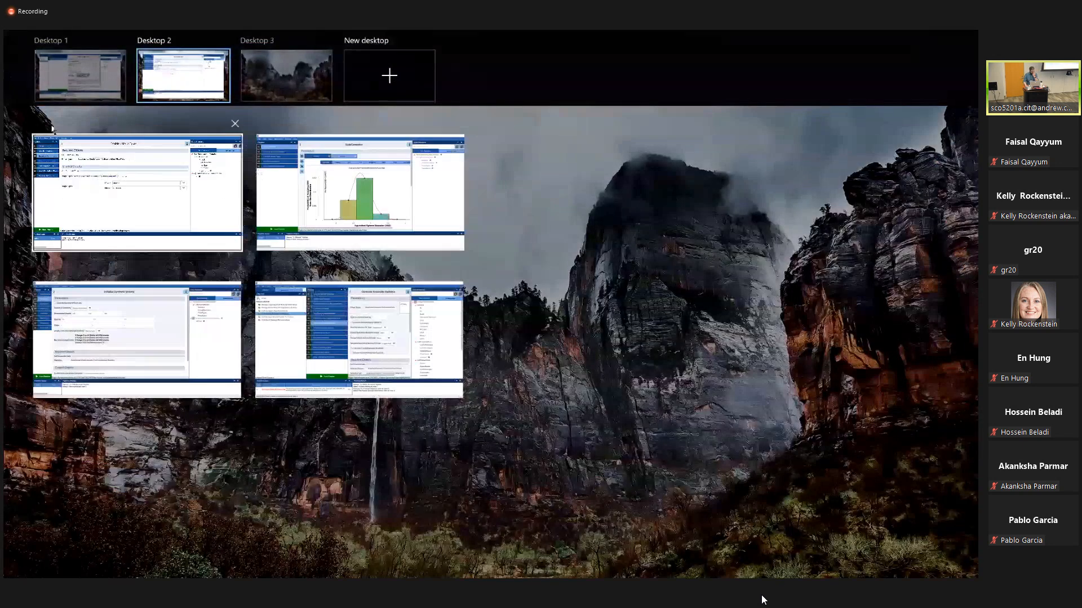
pyautogui.click(80, 75)
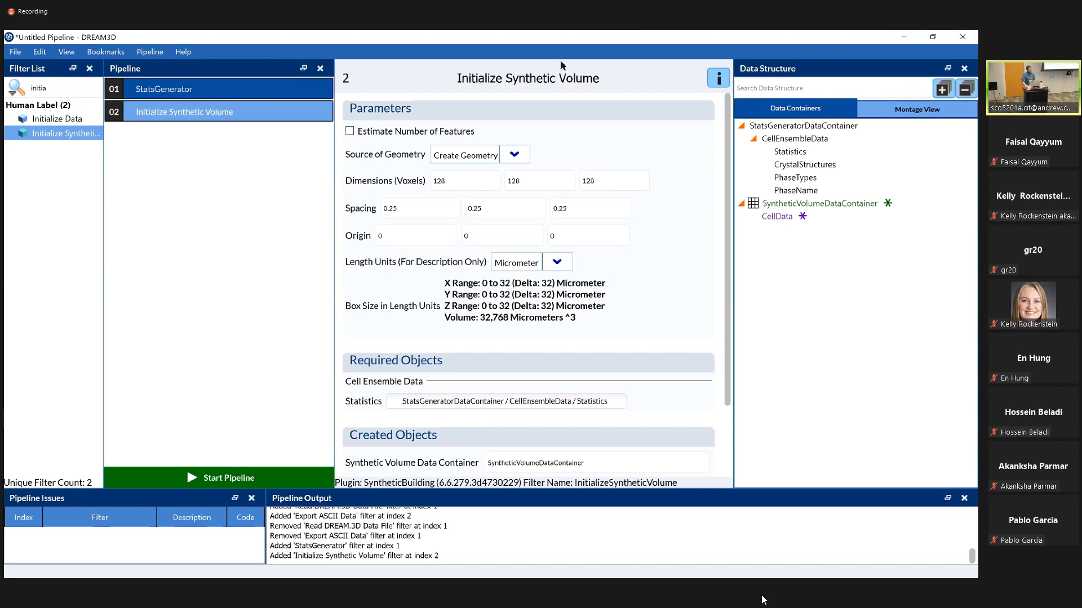
# Review the Fibers phase's size distribution and its bin settings in the StatsGenerator filter.
pyautogui.click(162, 84)
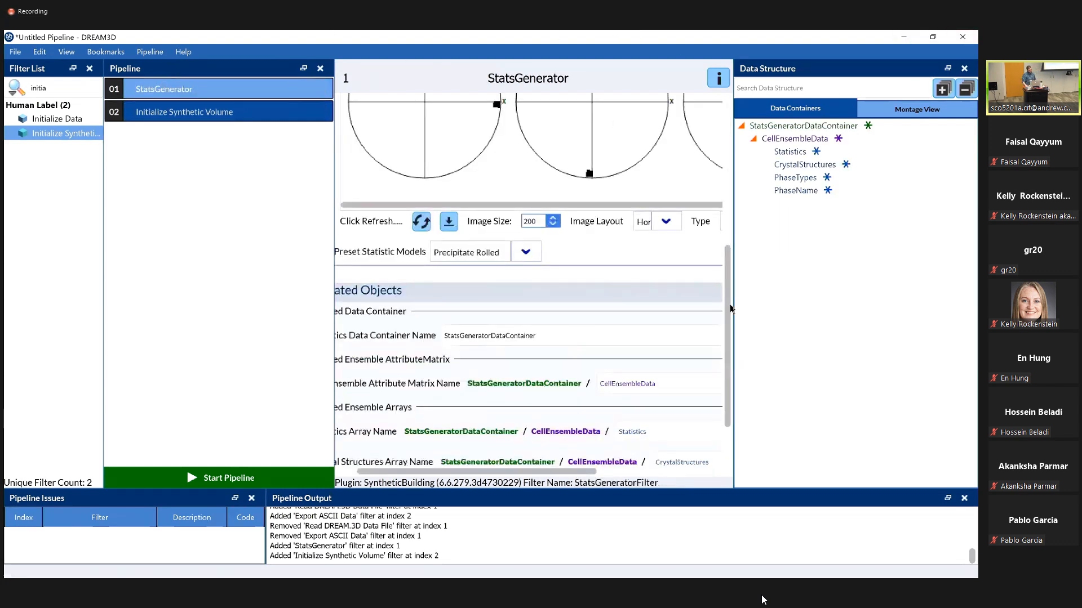
pyautogui.scroll(5, 399, 175)
pyautogui.click(399, 170)
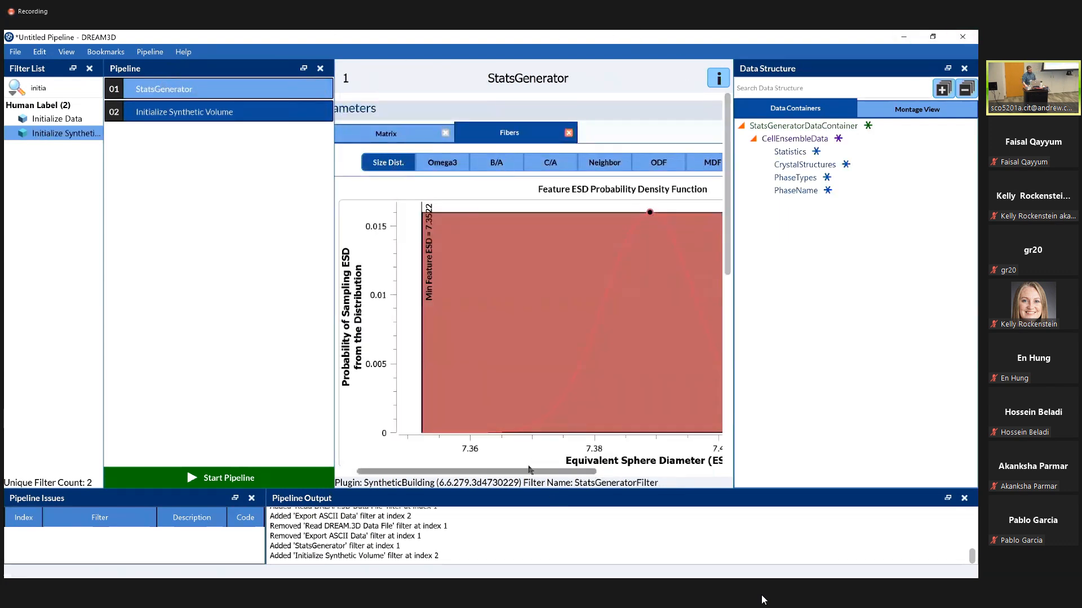
pyautogui.scroll(-1, 510, 439)
pyautogui.moveTo(602, 447)
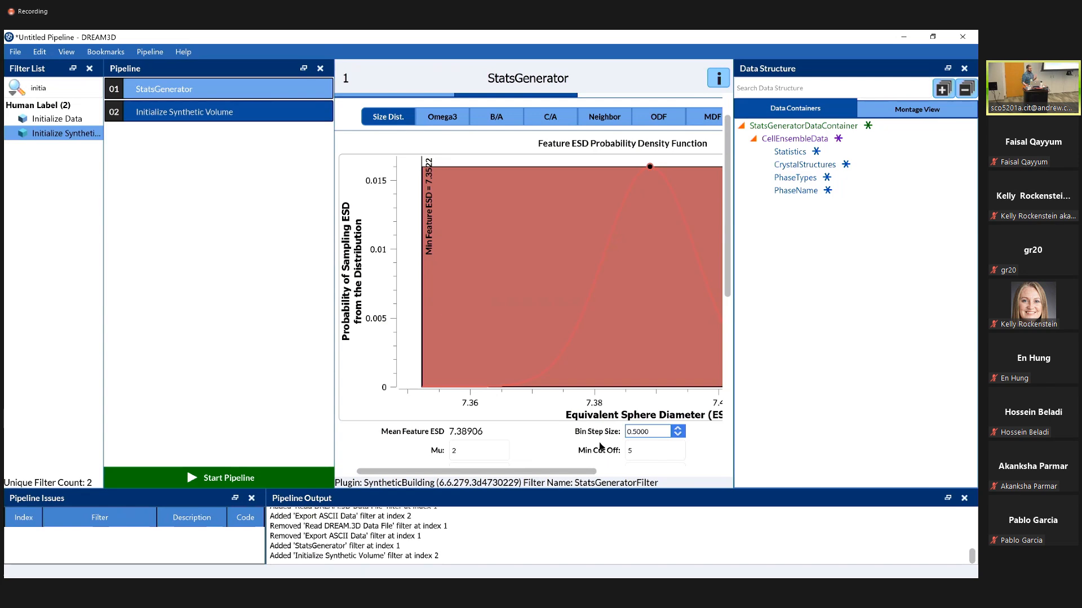
# Try the Estimate Number of Features option on the synthetic volume and switch it off again.
pyautogui.click(157, 116)
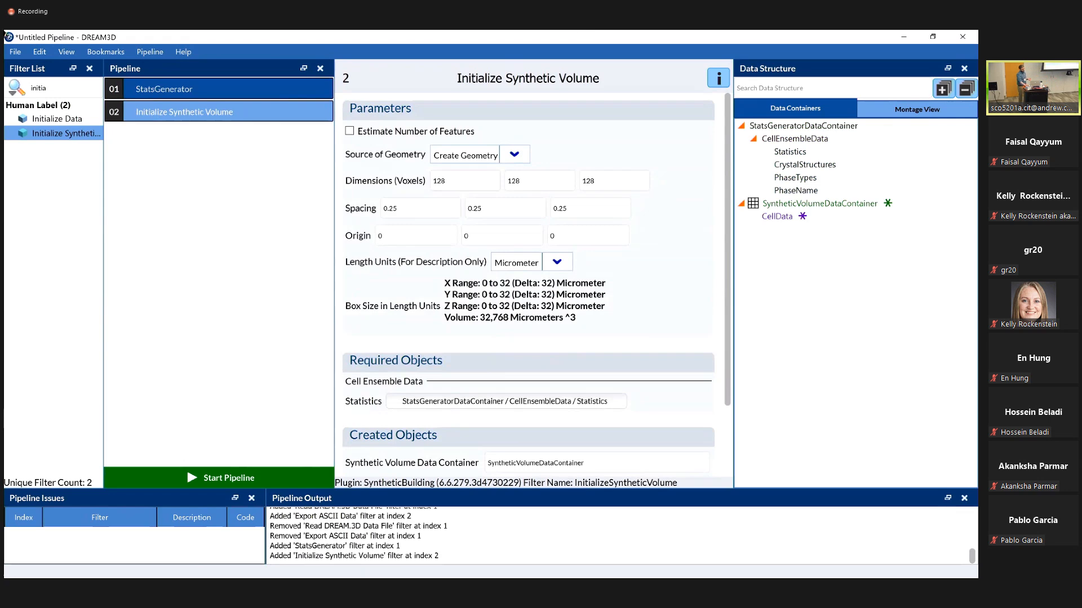
pyautogui.click(349, 131)
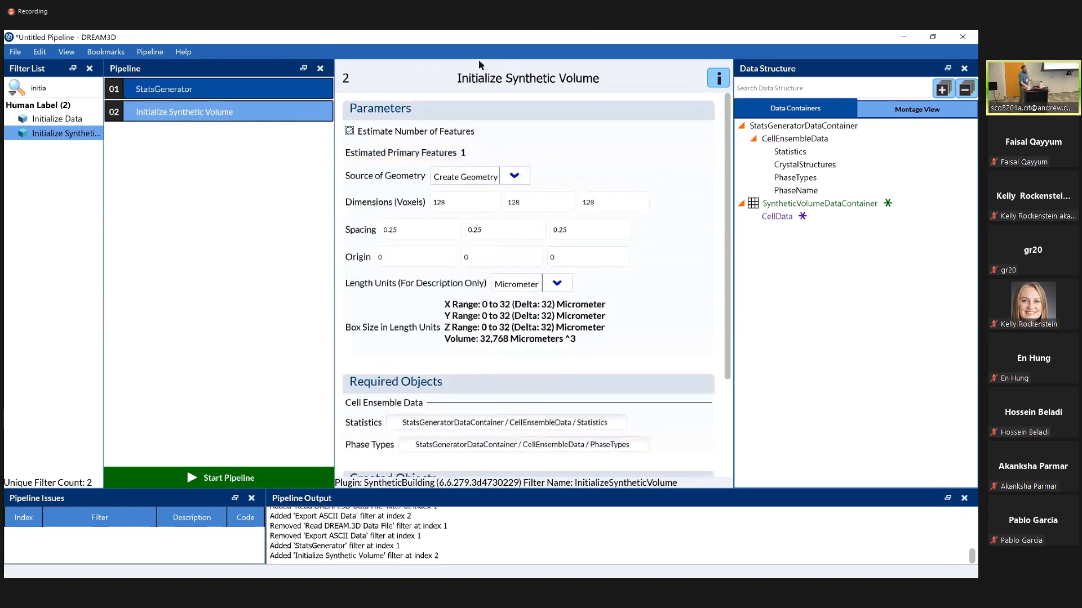
pyautogui.click(353, 132)
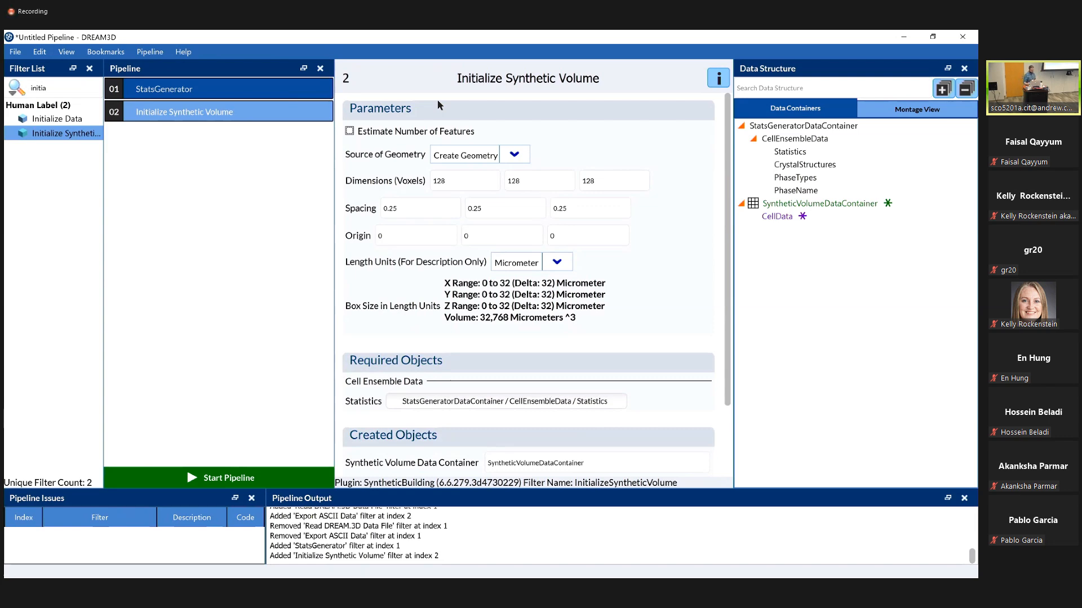
# Find the Establish Shape Types filter and add it after Initialize Synthetic Volume in the pipeline.
pyautogui.click(71, 88)
pyautogui.press('BackSpace')
pyautogui.press('BackSpace')
pyautogui.press('BackSpace')
pyautogui.press('BackSpace')
pyautogui.press('BackSpace')
pyautogui.press('BackSpace')
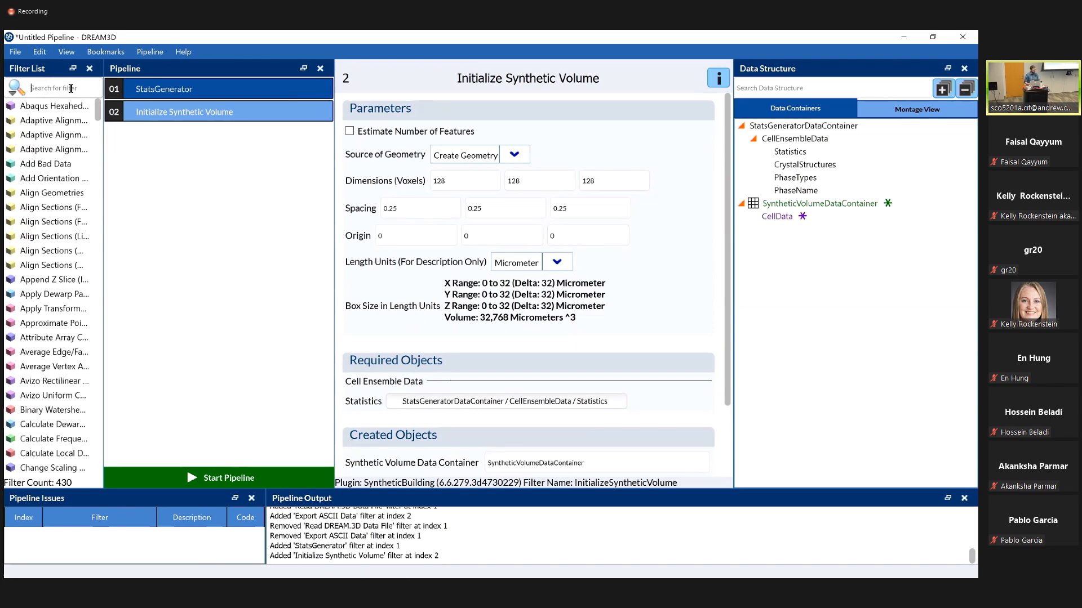
pyautogui.write('establi')
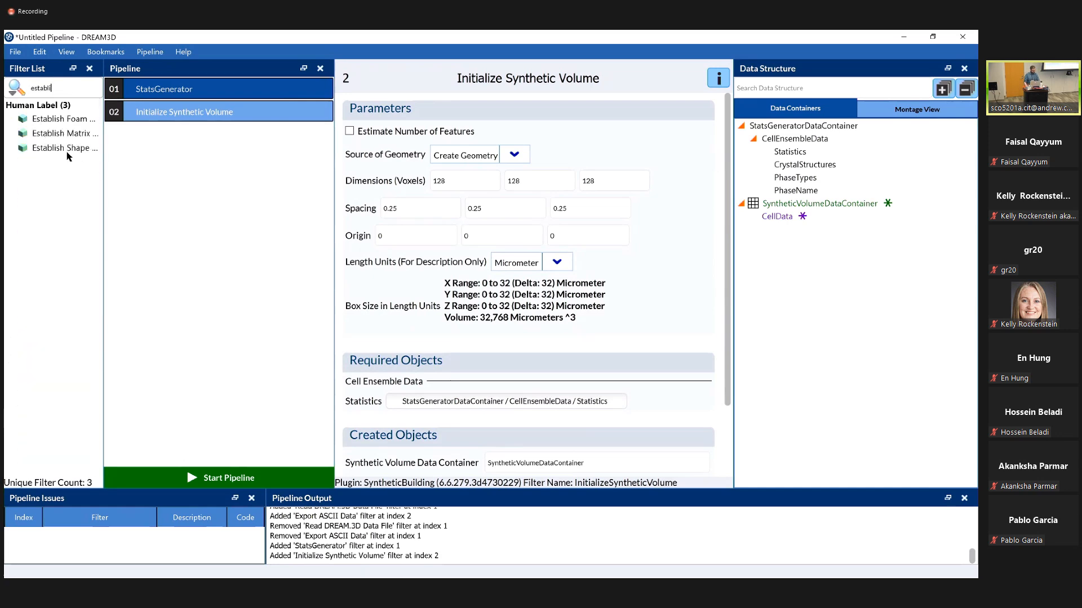
pyautogui.moveTo(67, 152); pyautogui.dragTo(160, 155)
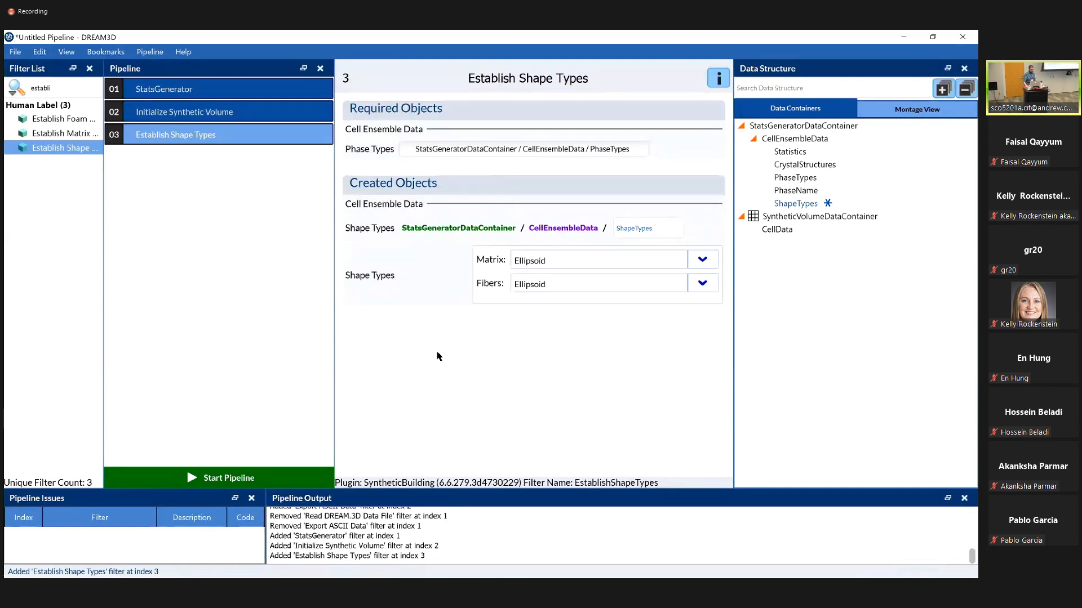
# Set the Fibers phase's shape type to Cylinder (A) in the Establish Shape Types filter.
pyautogui.click(700, 284)
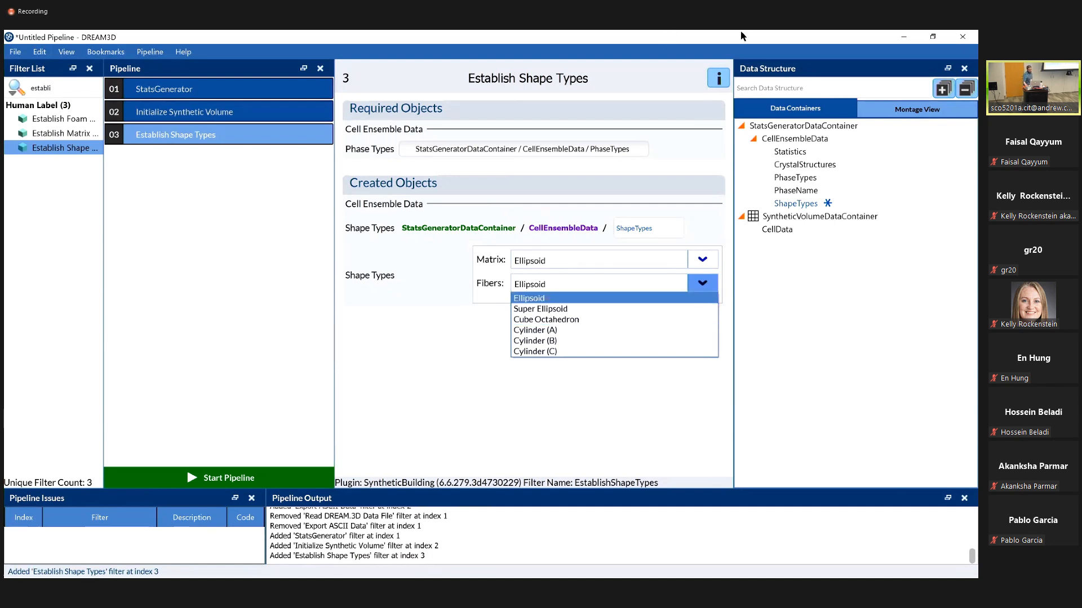
pyautogui.click(614, 333)
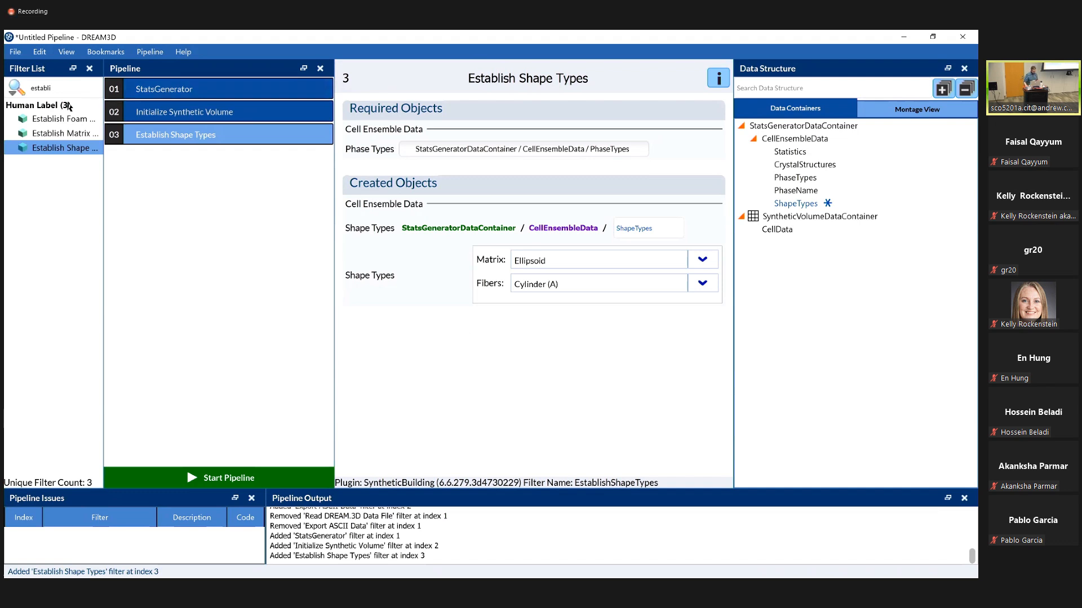
# Search the filter list for "establi" and add the Establish Matrix Phase filter after Establish Shape Types.
pyautogui.moveTo(65, 89); pyautogui.dragTo(22, 79)
pyautogui.press('BackSpace')
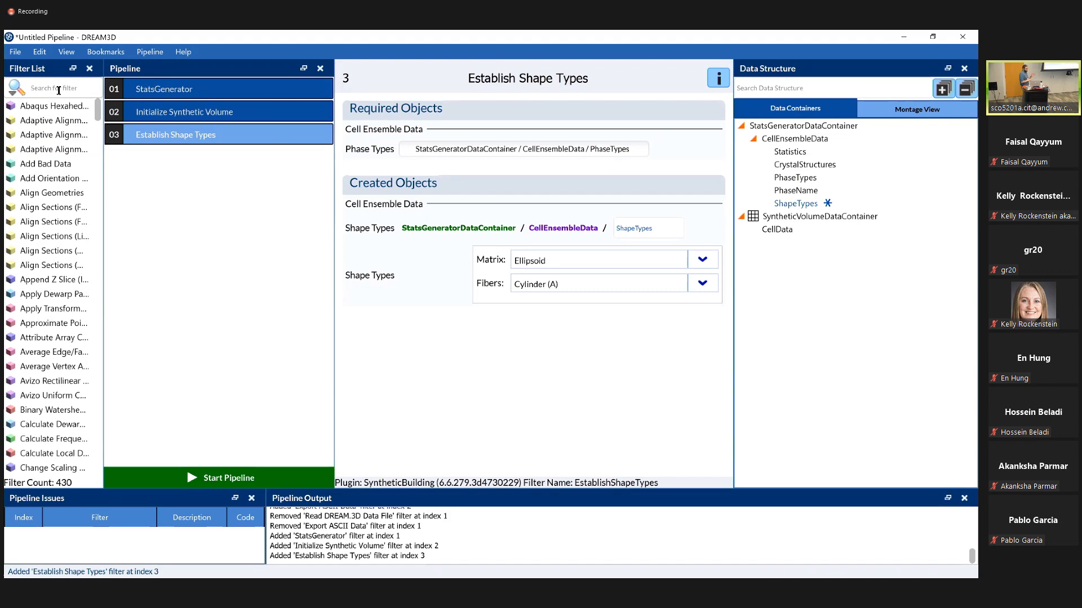
pyautogui.click(58, 89)
pyautogui.write('establi')
pyautogui.click(49, 134)
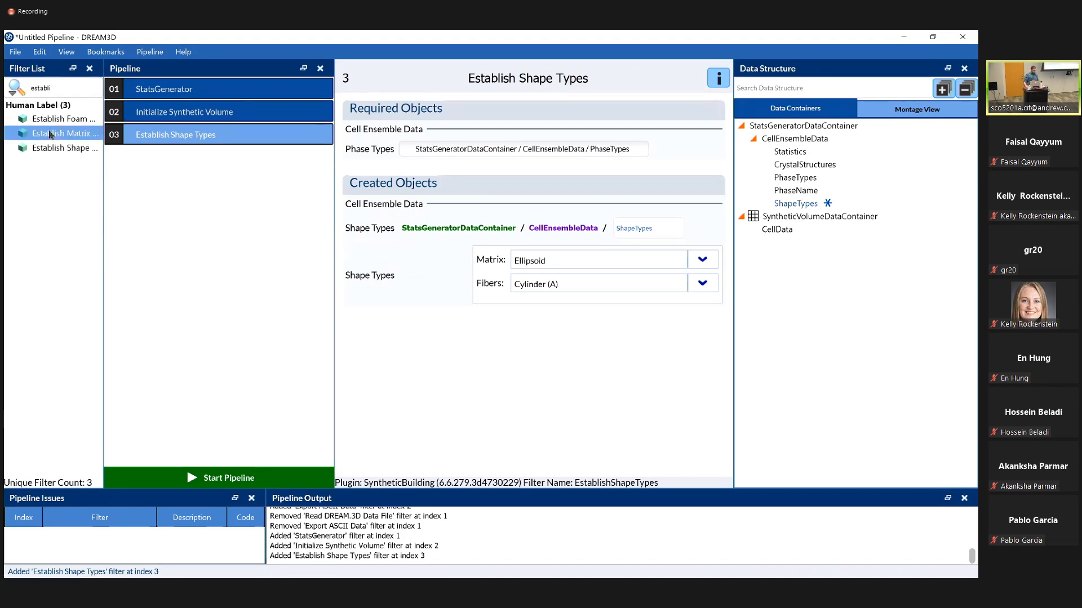
pyautogui.moveTo(49, 134); pyautogui.dragTo(188, 153)
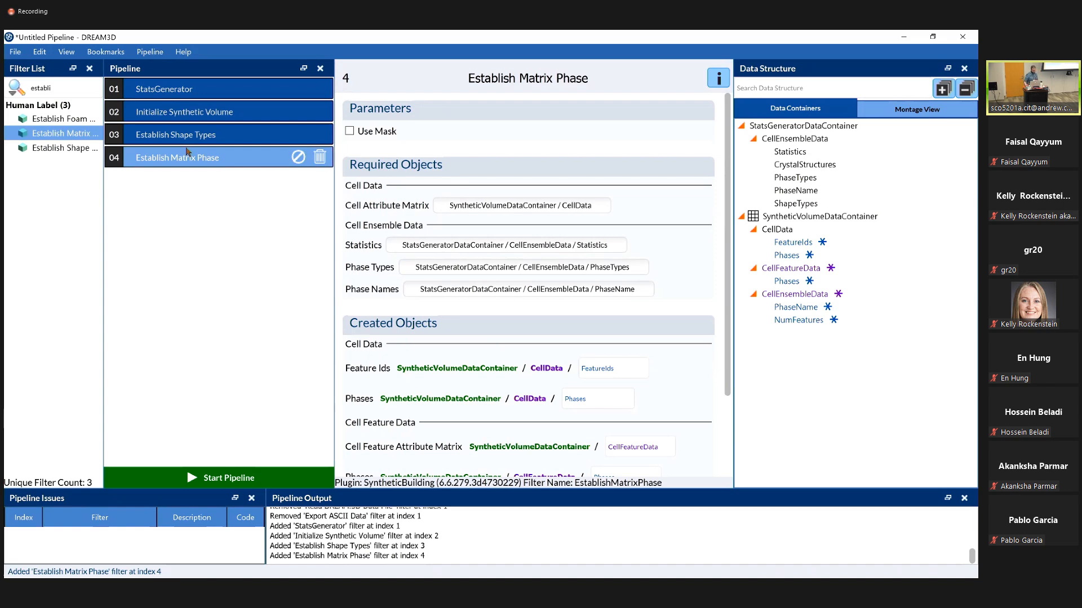
# Search the filter list for "insert" and add the Insert Precipitate Phases filter after Establish Matrix Phase.
pyautogui.click(87, 87)
pyautogui.press('BackSpace')
pyautogui.press('BackSpace')
pyautogui.press('BackSpace')
pyautogui.press('BackSpace')
pyautogui.press('BackSpace')
pyautogui.press('BackSpace')
pyautogui.press('BackSpace')
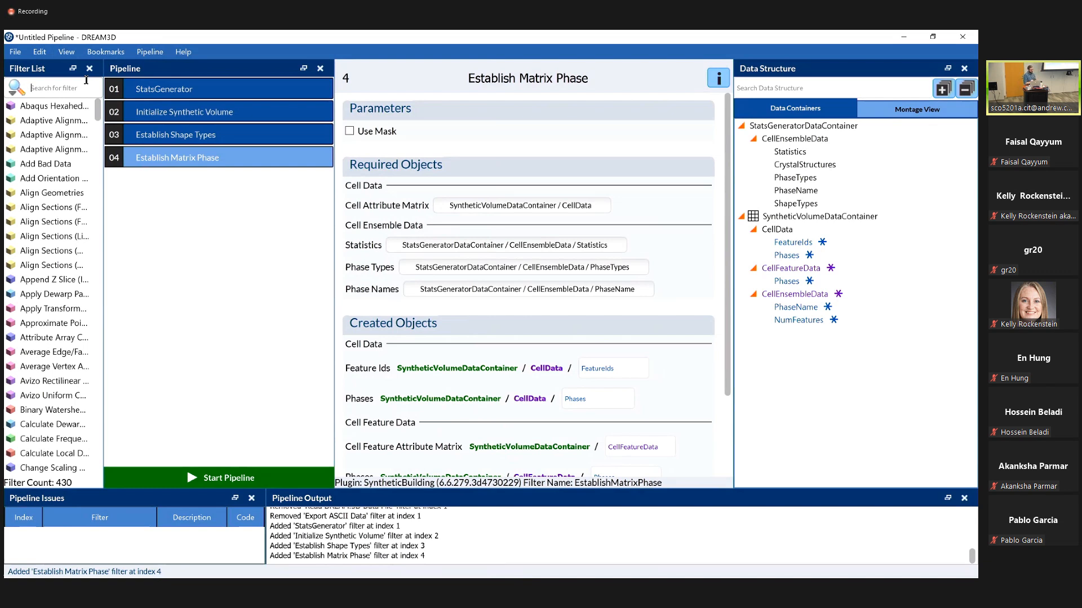
pyautogui.write('insert')
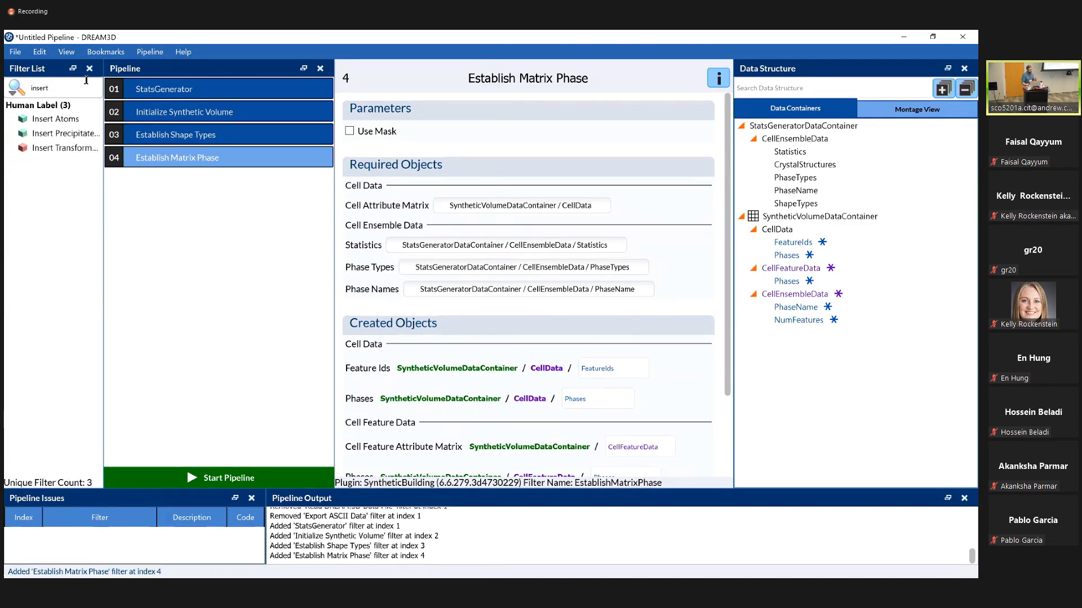
pyautogui.moveTo(56, 135); pyautogui.dragTo(161, 180)
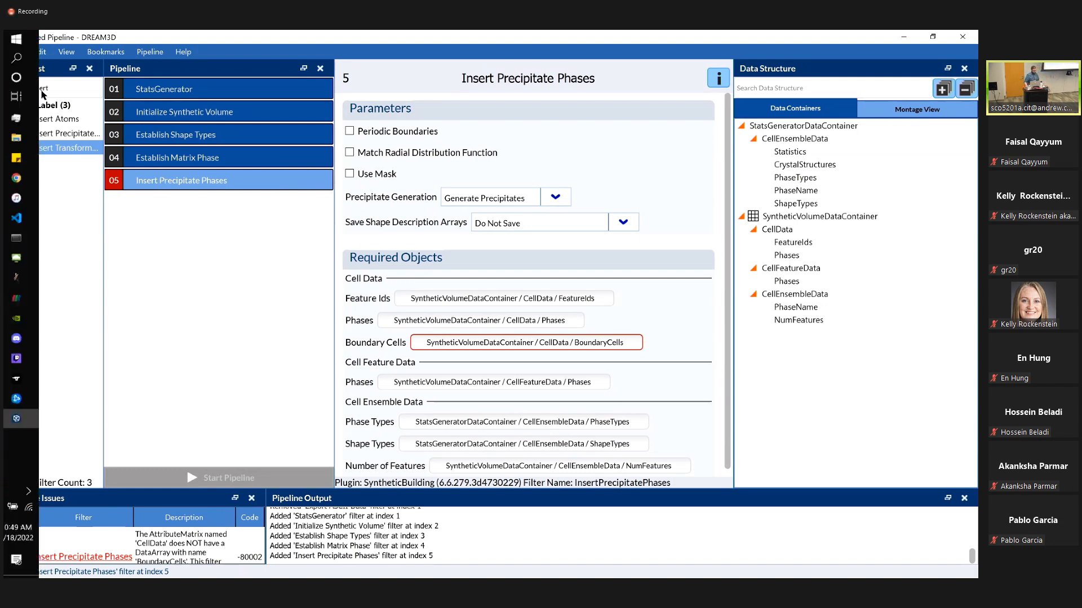
# Find the Find Boundary Cells (Image) filter by searching for "boundary" and insert it before Insert Precipitate Phases.
pyautogui.doubleClick(65, 89)
pyautogui.press('BackSpace')
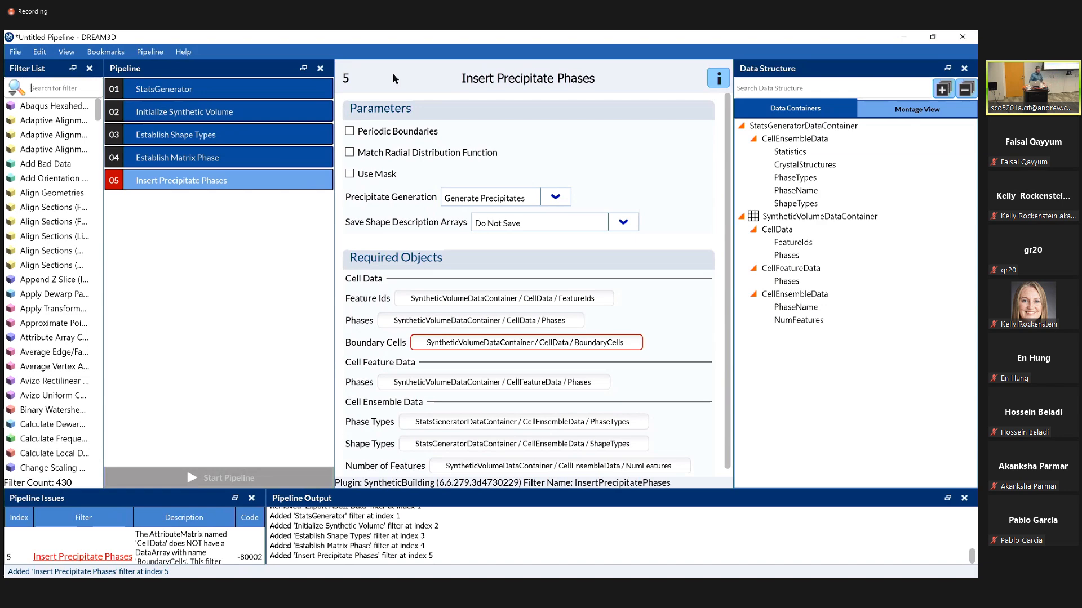
pyautogui.write('boundary')
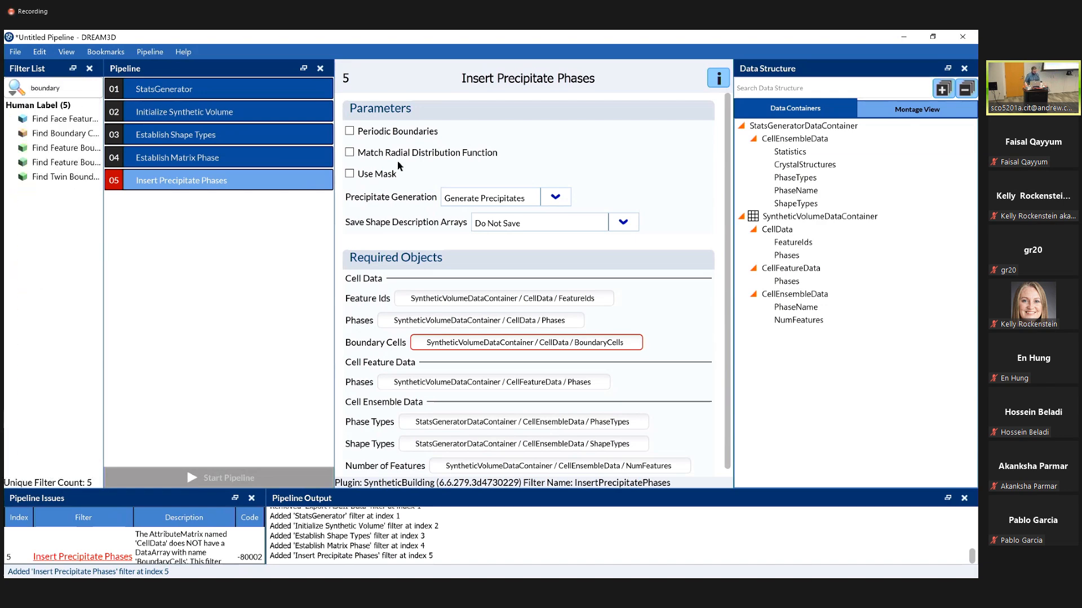
pyautogui.moveTo(104, 271); pyautogui.dragTo(163, 267)
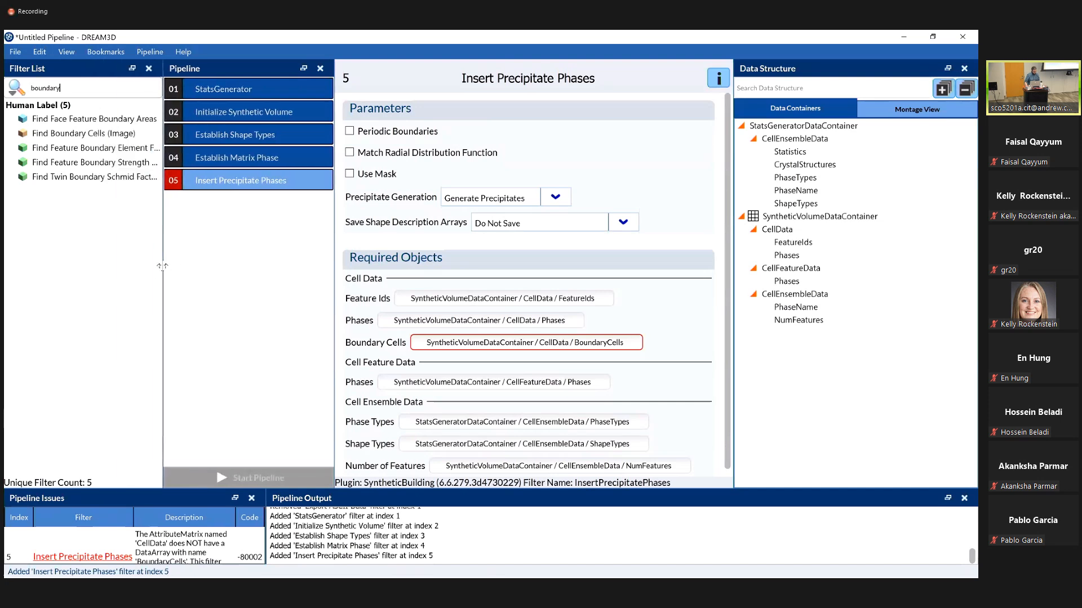
pyautogui.moveTo(100, 141)
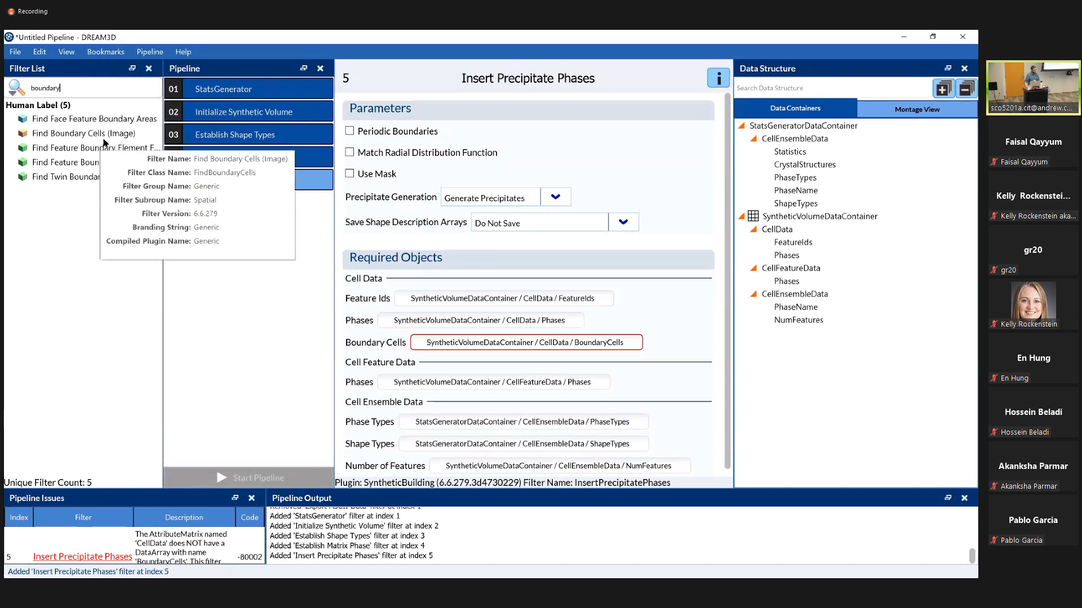
pyautogui.moveTo(103, 143); pyautogui.dragTo(206, 187)
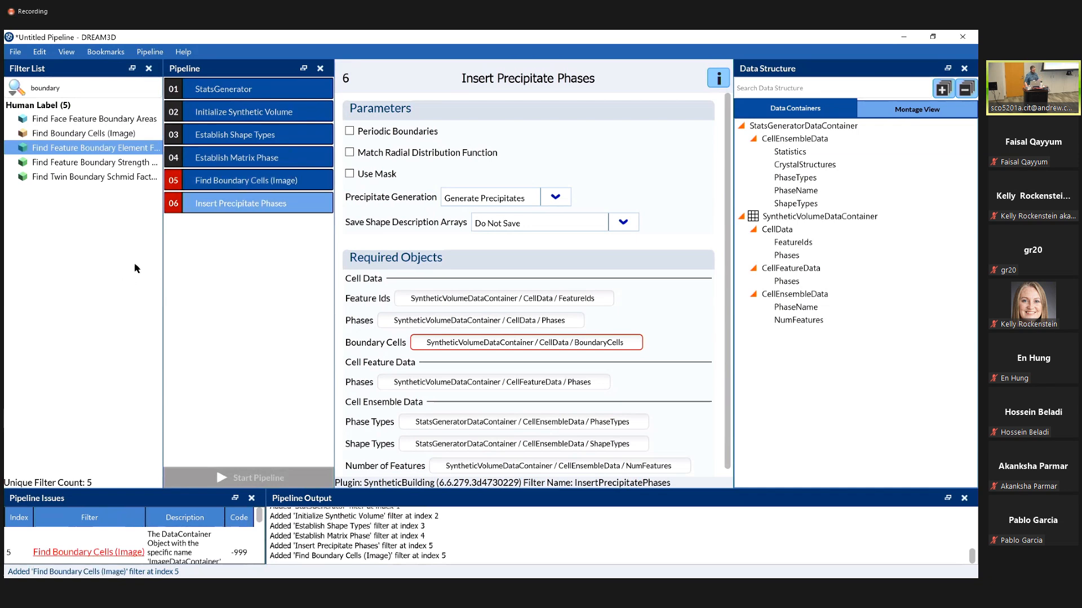
pyautogui.moveTo(162, 260); pyautogui.dragTo(68, 257)
# Set the Feature Ids of Find Boundary Cells (Image) to SyntheticVolumeDataContainer / CellData / FeatureIds, and return to the Insert Precipitate Phases filter.
pyautogui.click(153, 187)
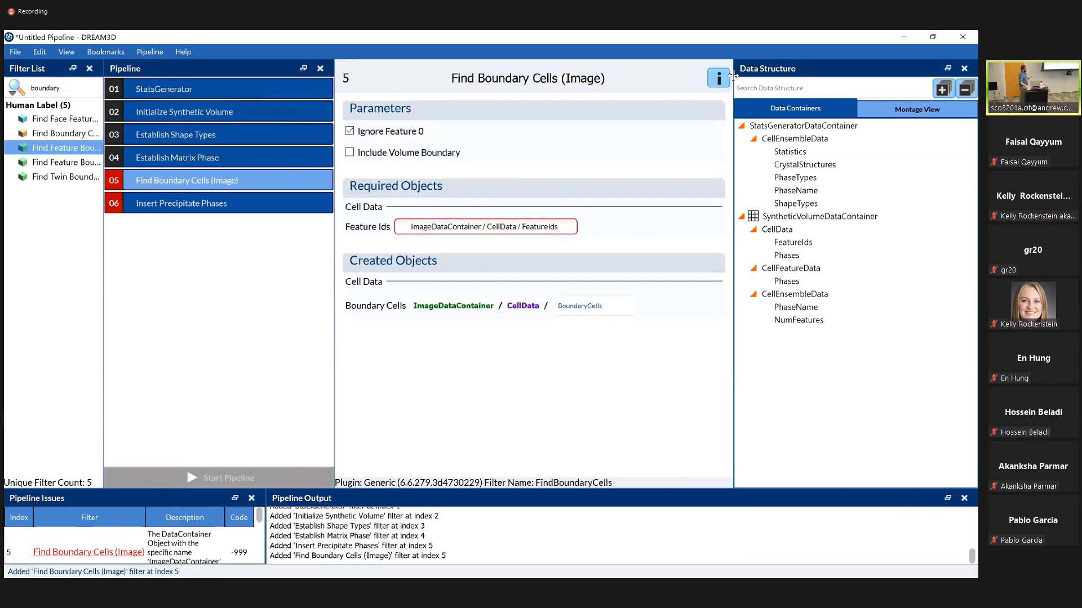
pyautogui.click(554, 228)
pyautogui.click(803, 243)
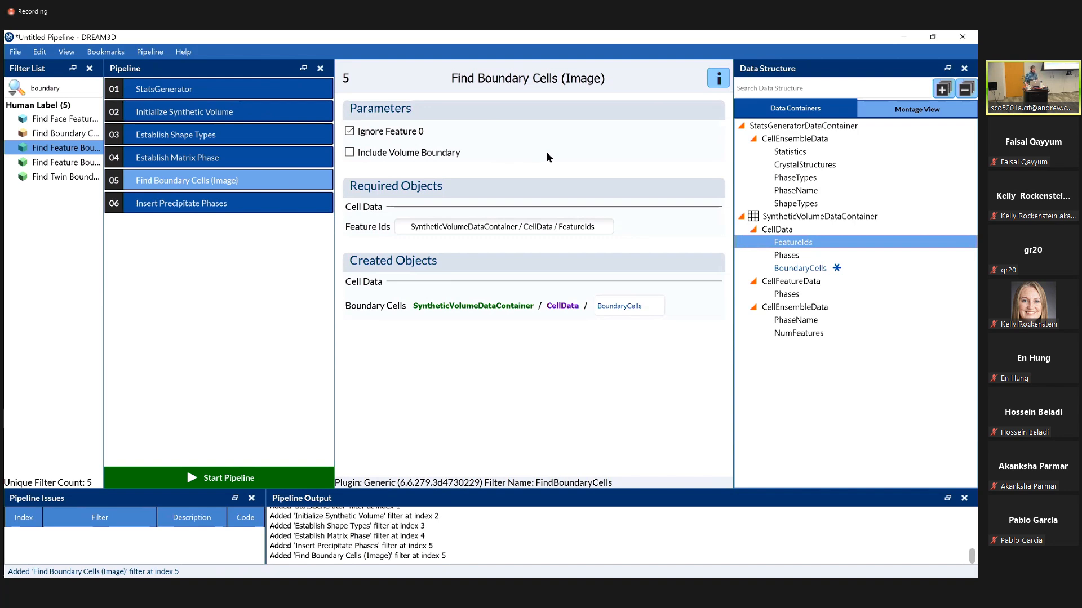
pyautogui.click(243, 203)
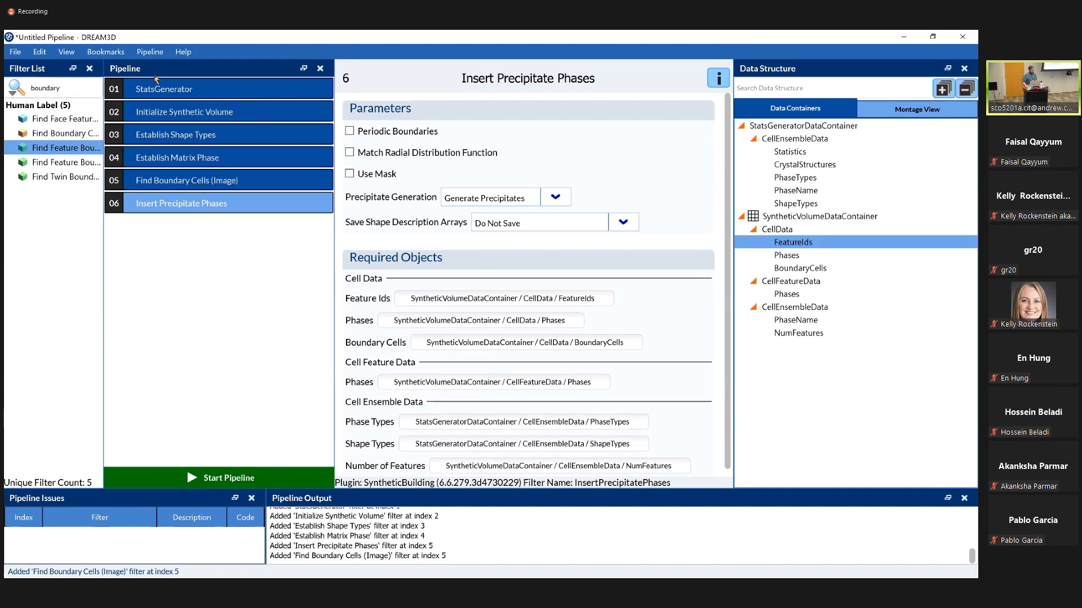
# Search the filter list for "write drea" and add the Write DREAM.3D Data File filter at the end of the pipeline.
pyautogui.press('BackSpace')
pyautogui.press('BackSpace')
pyautogui.press('BackSpace')
pyautogui.press('BackSpace')
pyautogui.press('BackSpace')
pyautogui.press('BackSpace')
pyautogui.press('BackSpace')
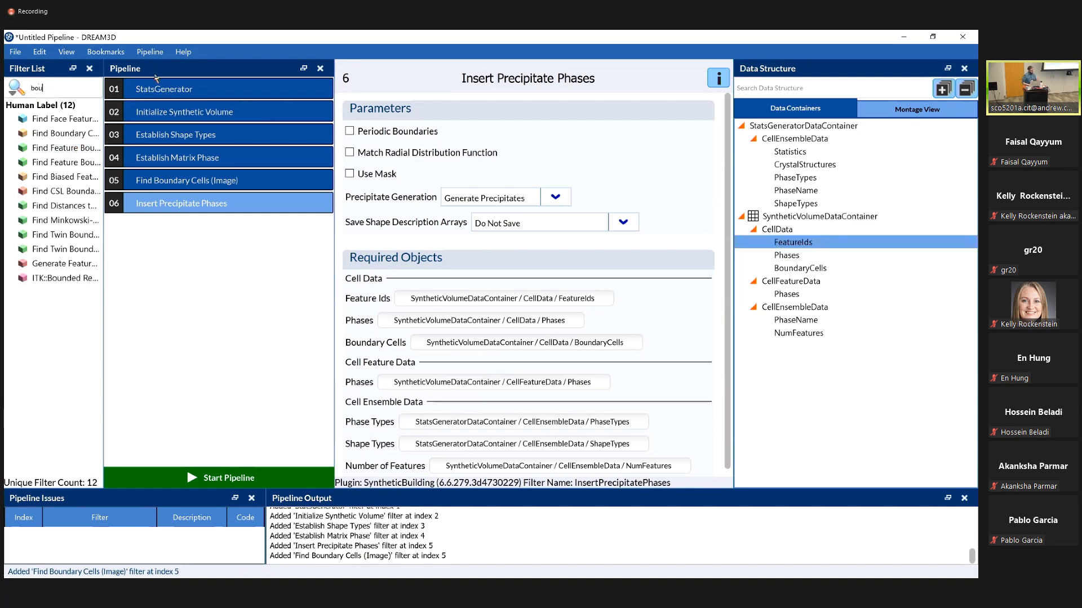
pyautogui.press('BackSpace')
pyautogui.write('write drea')
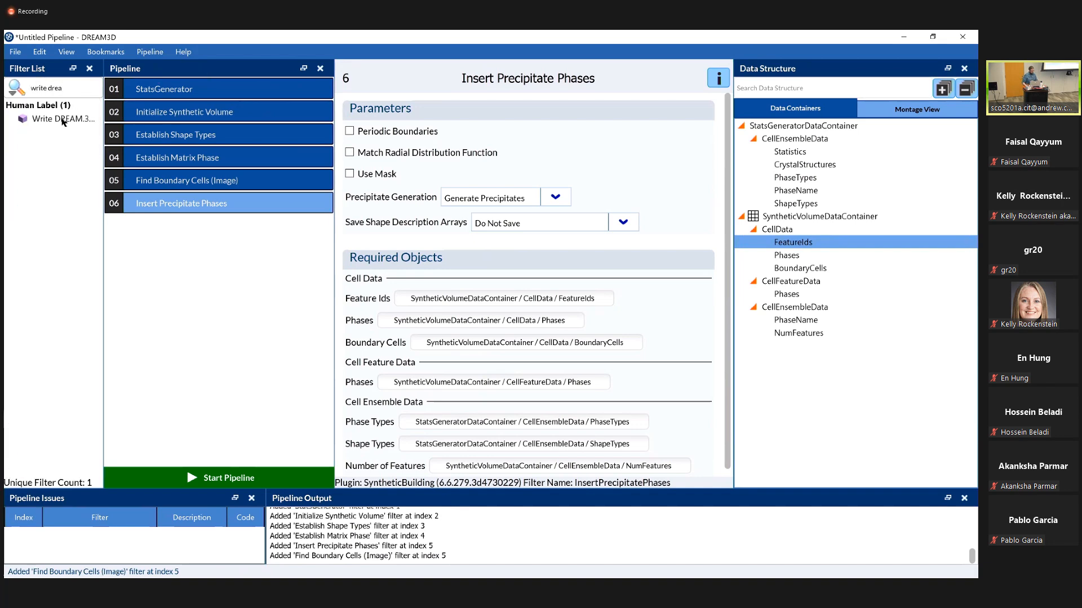
pyautogui.moveTo(64, 119); pyautogui.dragTo(151, 235)
# Set the output file to Fibers.dream3d in the Data\3DWorkshop2022\Output folder and run the pipeline.
pyautogui.click(698, 134)
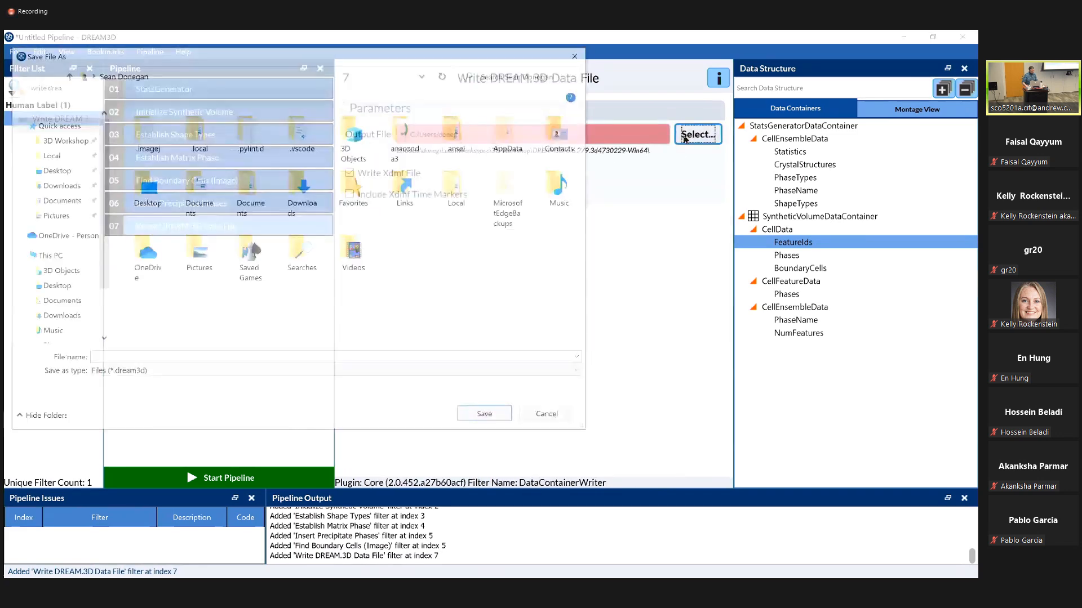
pyautogui.click(62, 139)
pyautogui.doubleClick(169, 134)
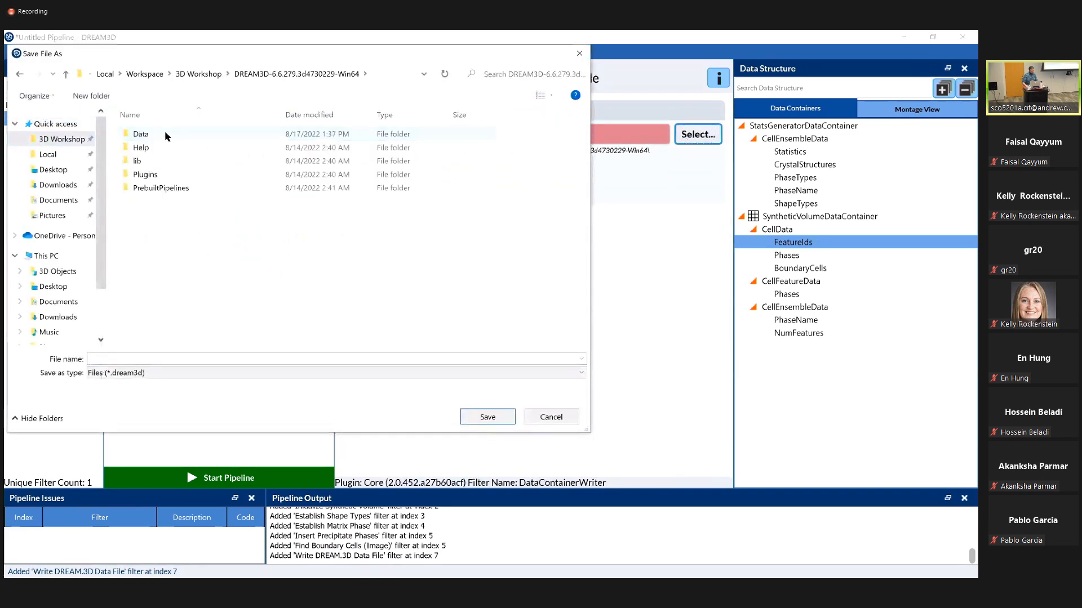
pyautogui.doubleClick(141, 134)
pyautogui.doubleClick(145, 134)
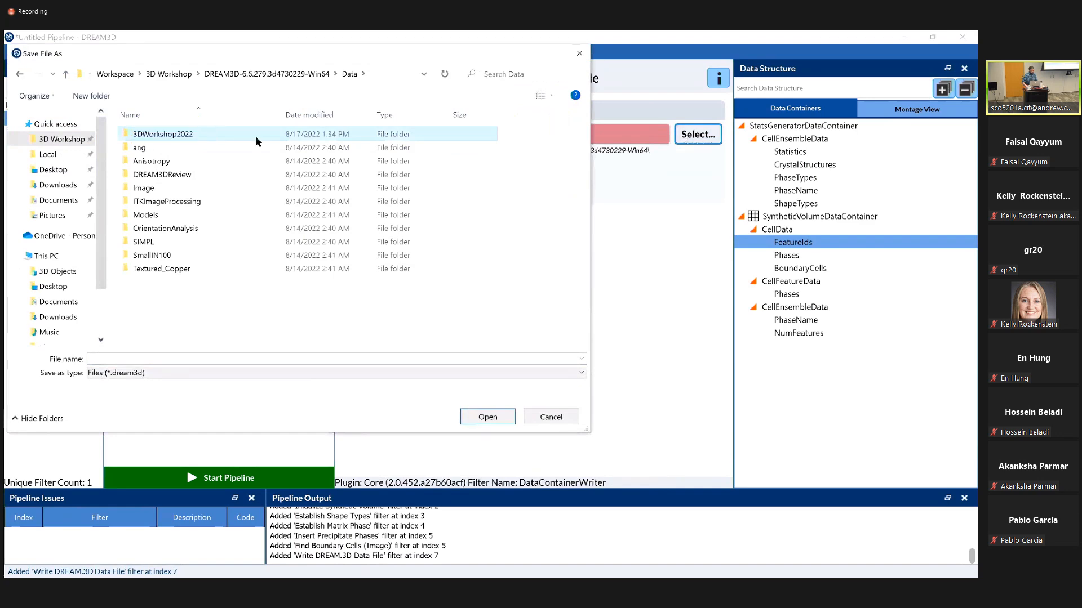
pyautogui.doubleClick(145, 148)
pyautogui.click(163, 148)
pyautogui.click(126, 359)
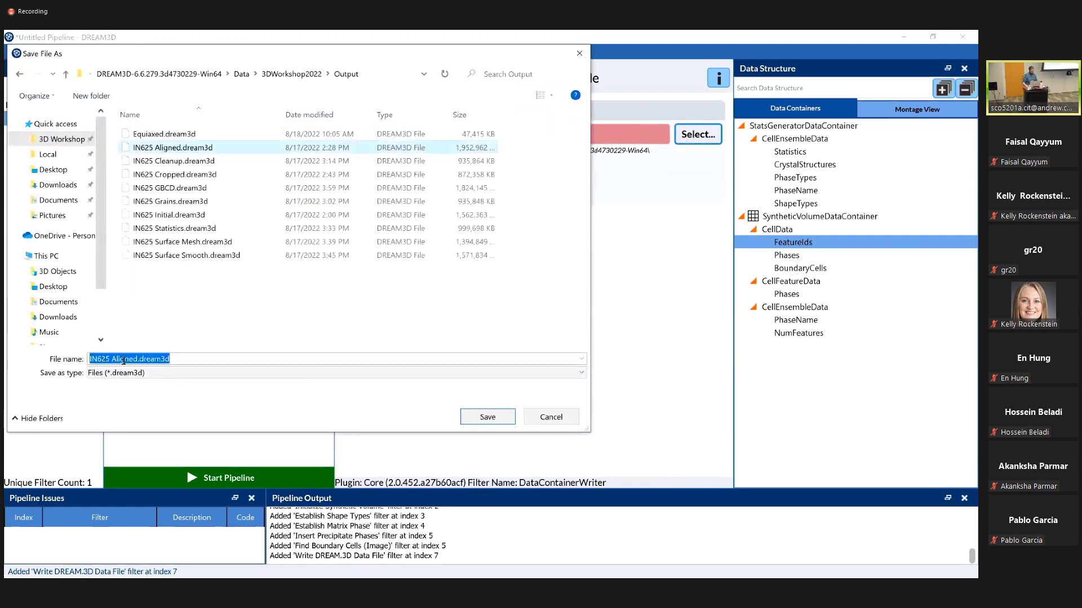
pyautogui.click(139, 359)
pyautogui.press('BackSpace')
pyautogui.press('BackSpace')
pyautogui.press('BackSpace')
pyautogui.press('BackSpace')
pyautogui.press('BackSpace')
pyautogui.press('BackSpace')
pyautogui.press('BackSpace')
pyautogui.press('BackSpace')
pyautogui.press('BackSpace')
pyautogui.press('BackSpace')
pyautogui.press('BackSpace')
pyautogui.press('BackSpace')
pyautogui.press('BackSpace')
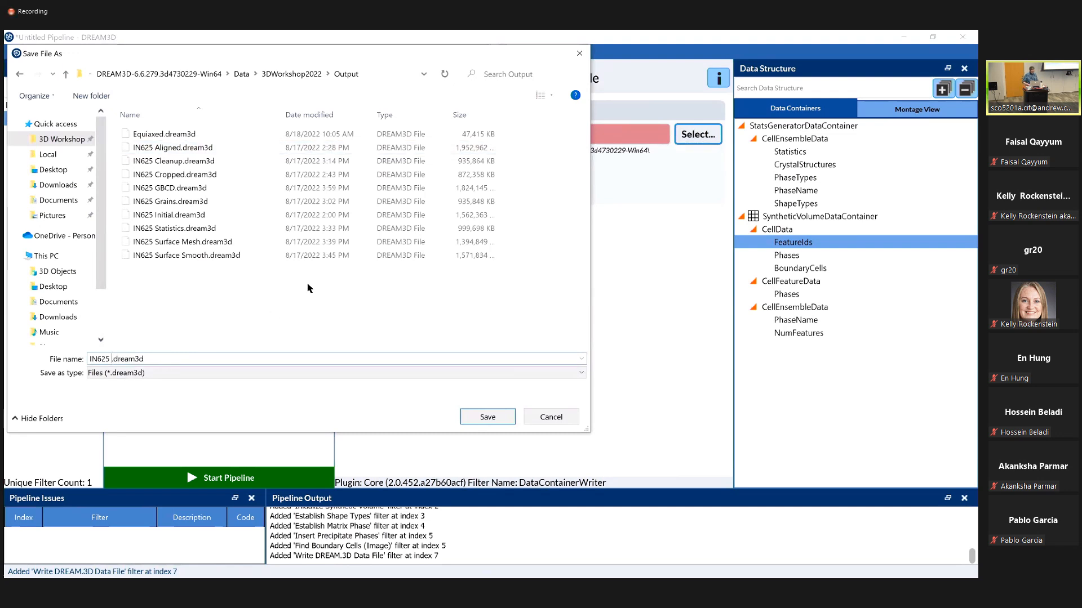
pyautogui.write('Fibers')
pyautogui.press('Return')
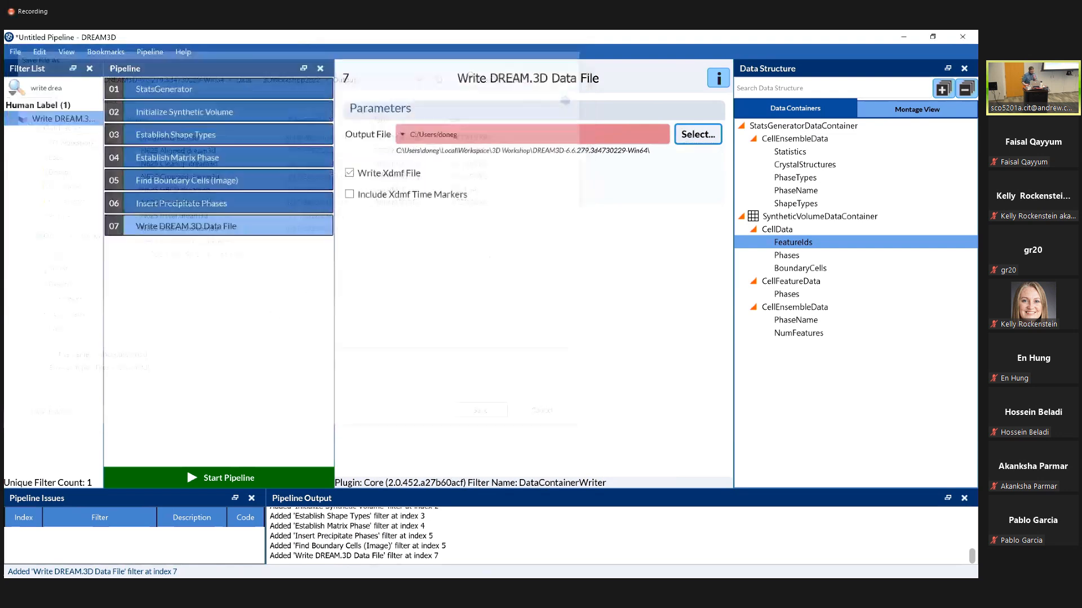
pyautogui.click(258, 480)
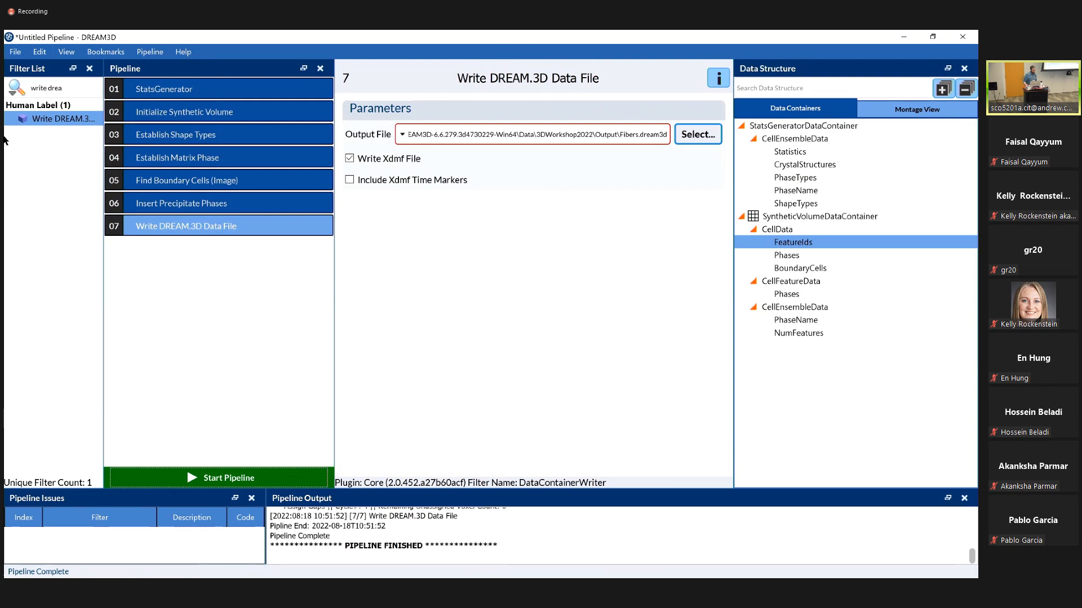
# Open Fibers.xdmf from the 3DWorkshop2022 Output folder in ParaView with the XDMF Reader and load its data.
pyautogui.moveTo(4, 138)
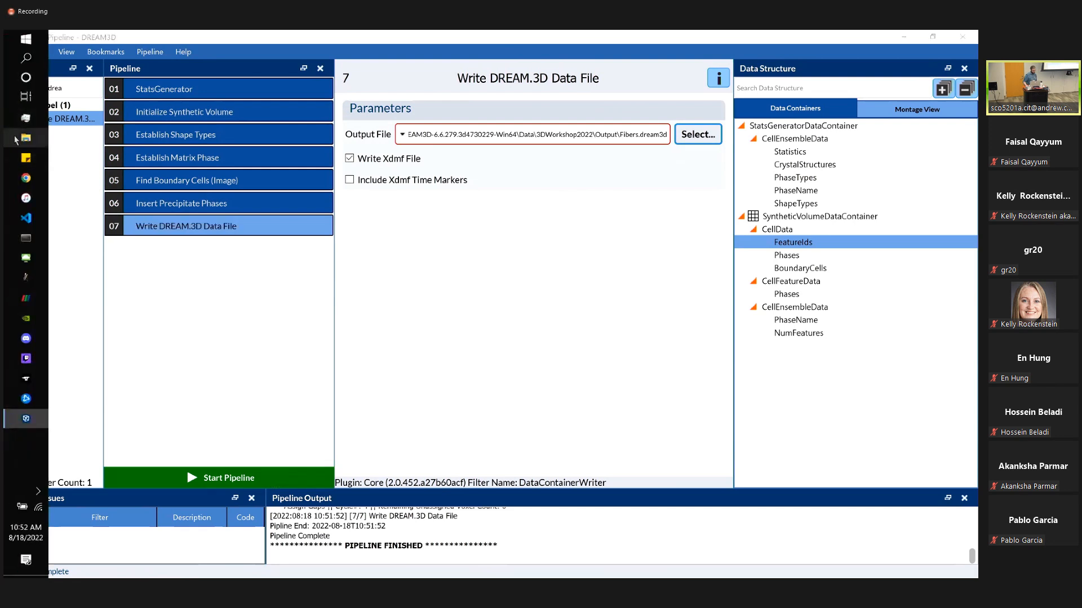
pyautogui.click(18, 139)
pyautogui.doubleClick(322, 200)
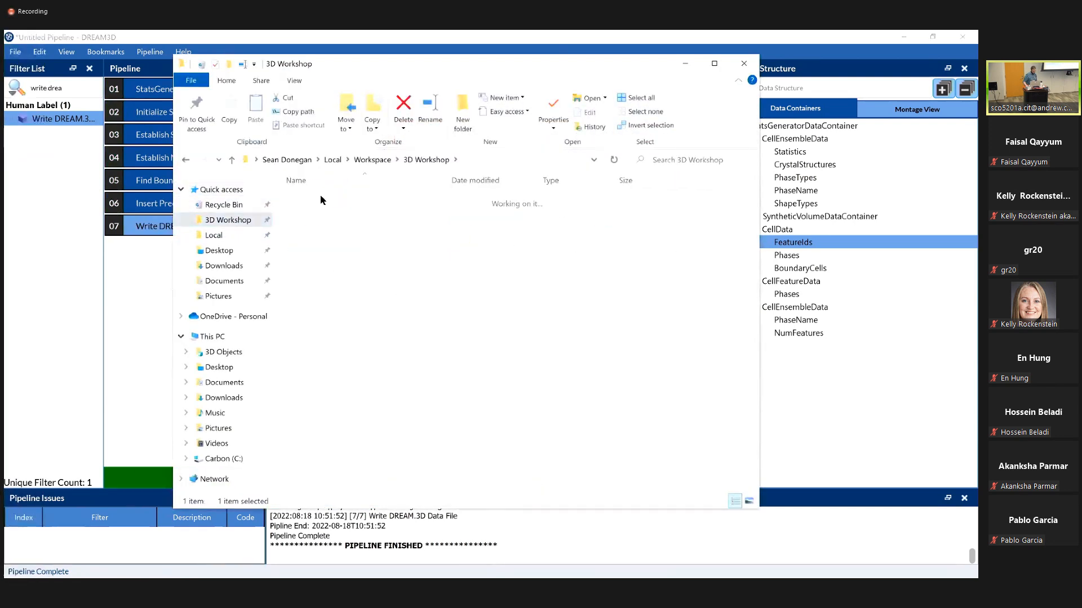
pyautogui.doubleClick(317, 201)
pyautogui.doubleClick(314, 203)
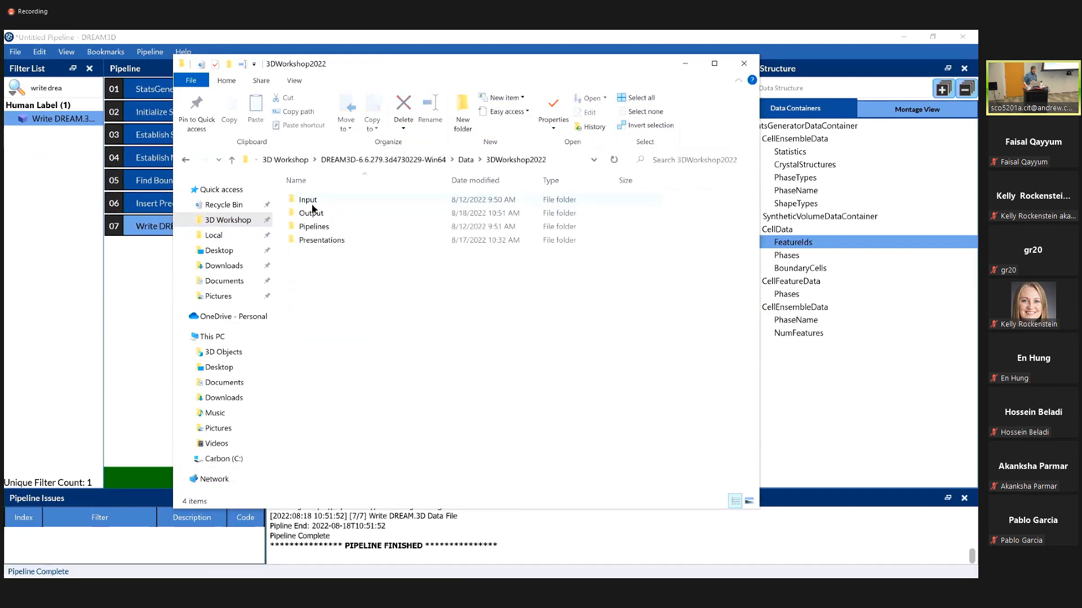
pyautogui.doubleClick(310, 213)
pyautogui.click(308, 241)
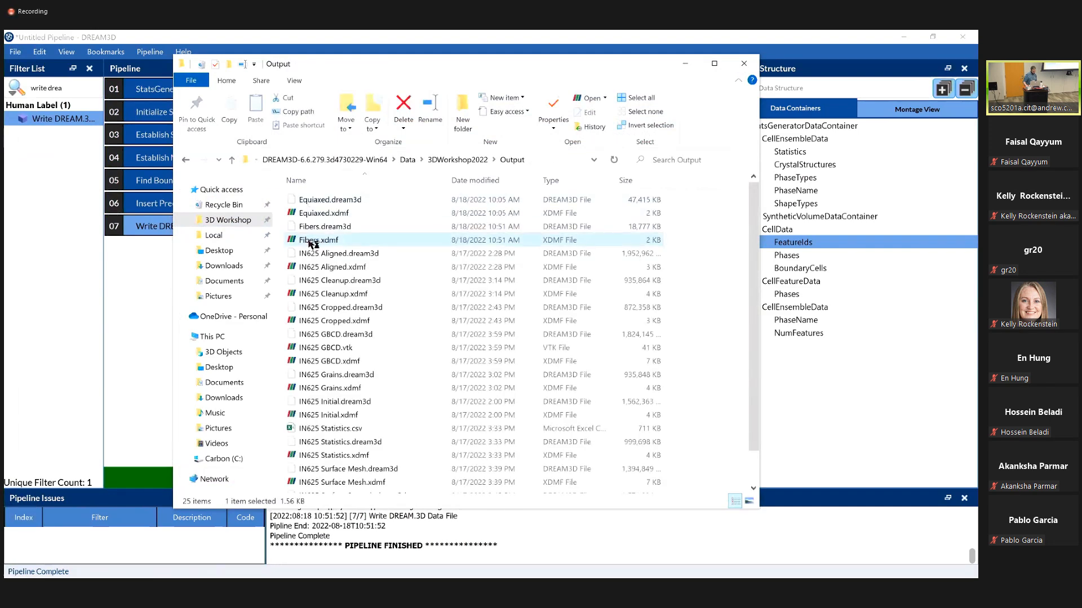
pyautogui.press('Return')
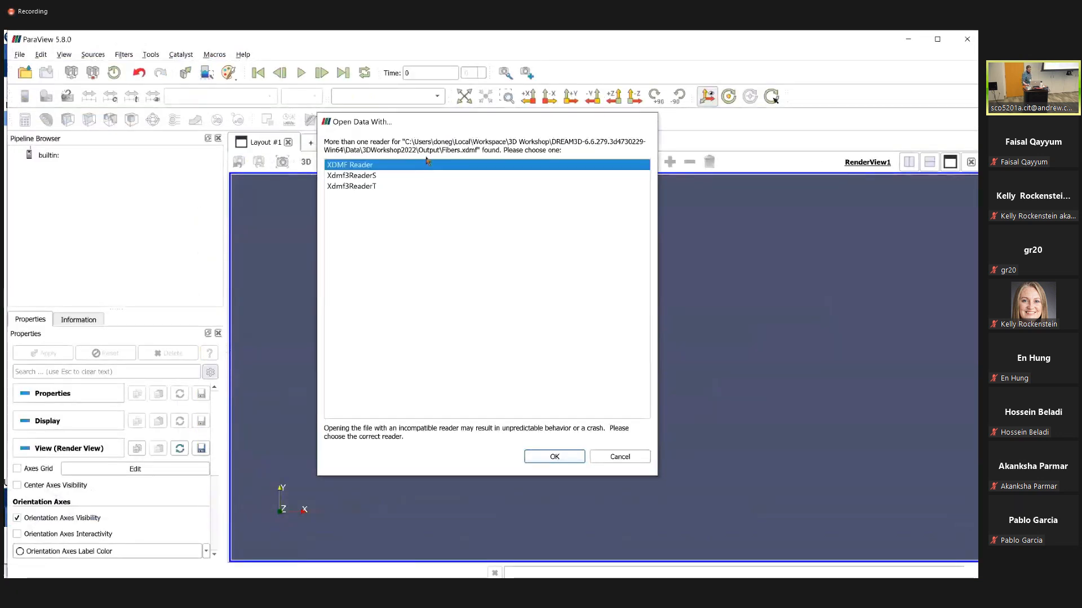
pyautogui.click(554, 456)
pyautogui.click(48, 353)
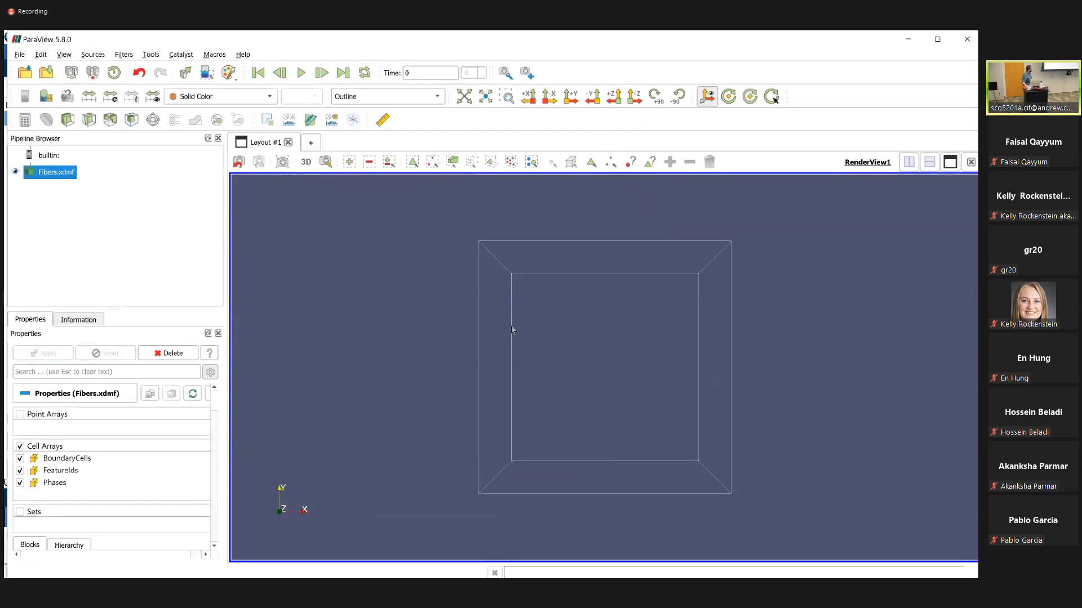
# Display the Fibers.xdmf volume as a Surface coloured by FeatureIds and rotate it to inspect the fibers.
pyautogui.moveTo(512, 330); pyautogui.dragTo(397, 107)
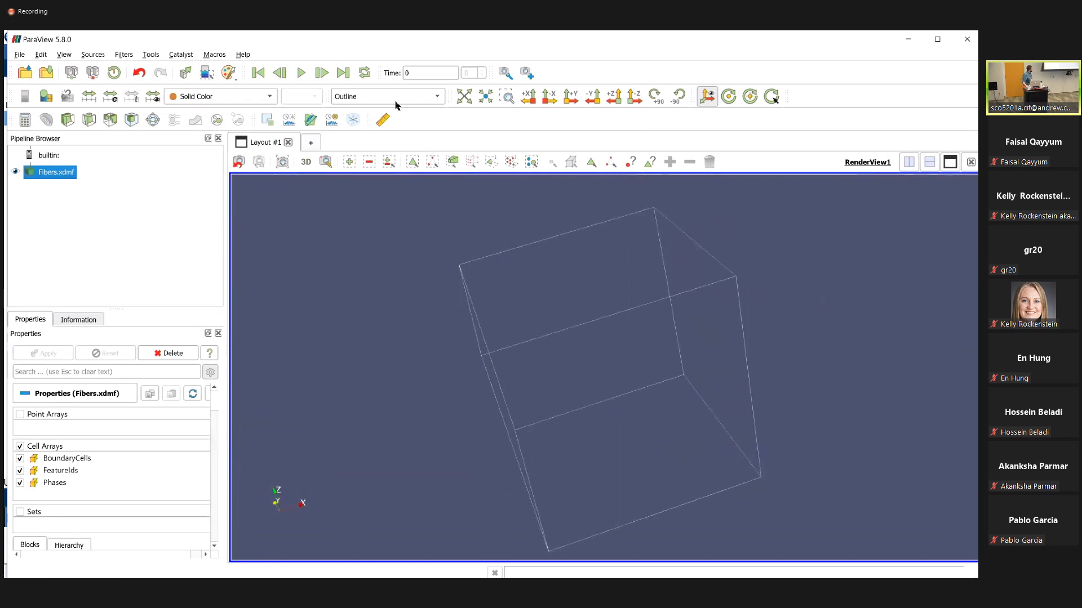
pyautogui.click(359, 101)
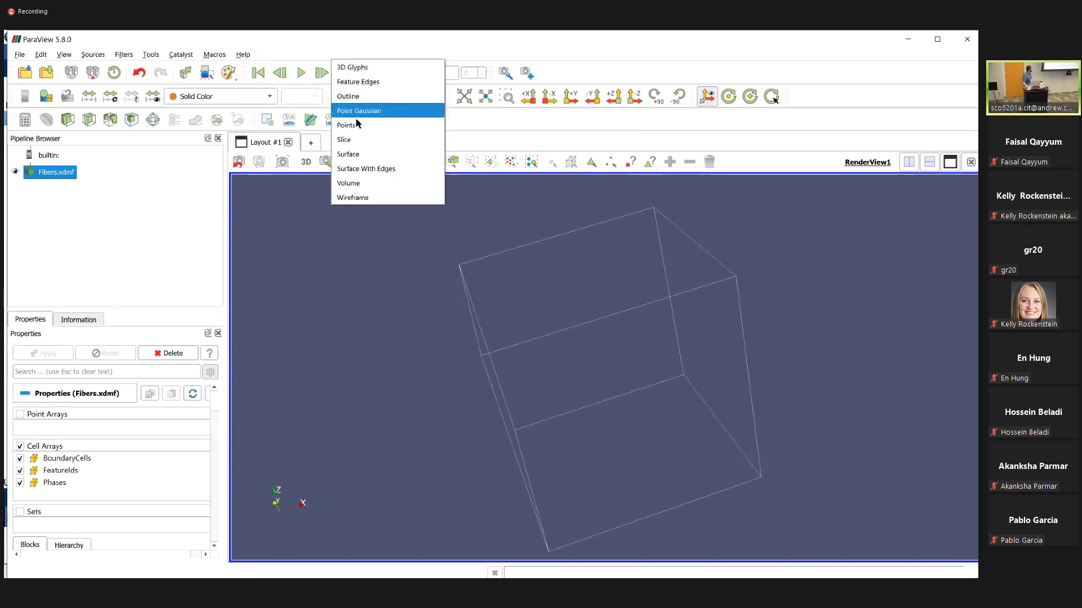
pyautogui.click(355, 152)
pyautogui.click(220, 97)
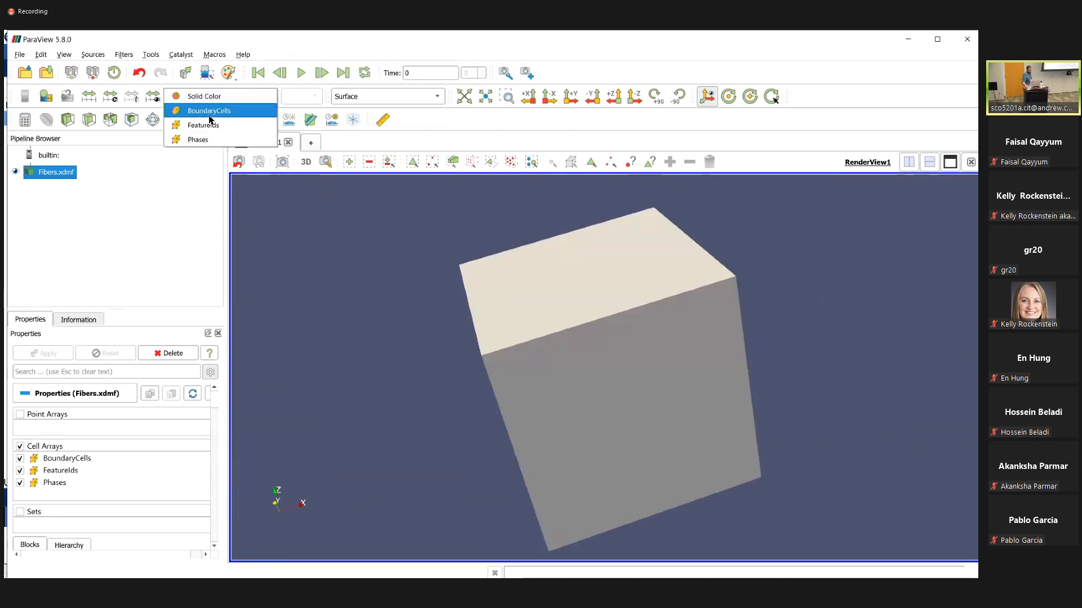
pyautogui.click(194, 123)
pyautogui.moveTo(465, 327); pyautogui.dragTo(611, 282)
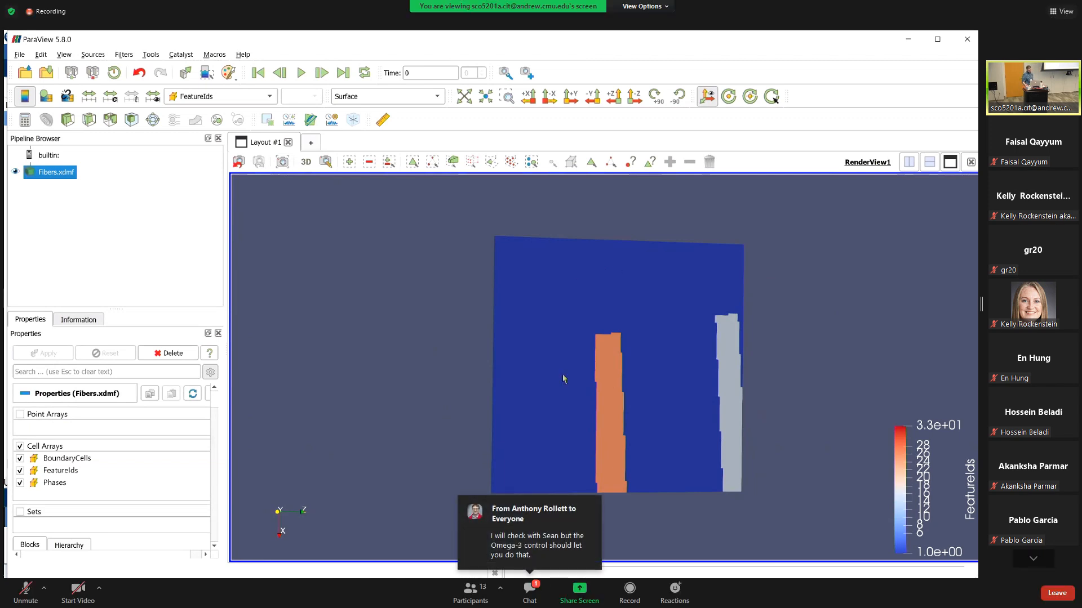
# Threshold the Fibers.xdmf volume by FeatureIds with a minimum of 2 and a maximum of 33 to isolate the fibers from the matrix.
pyautogui.moveTo(563, 379); pyautogui.dragTo(654, 337)
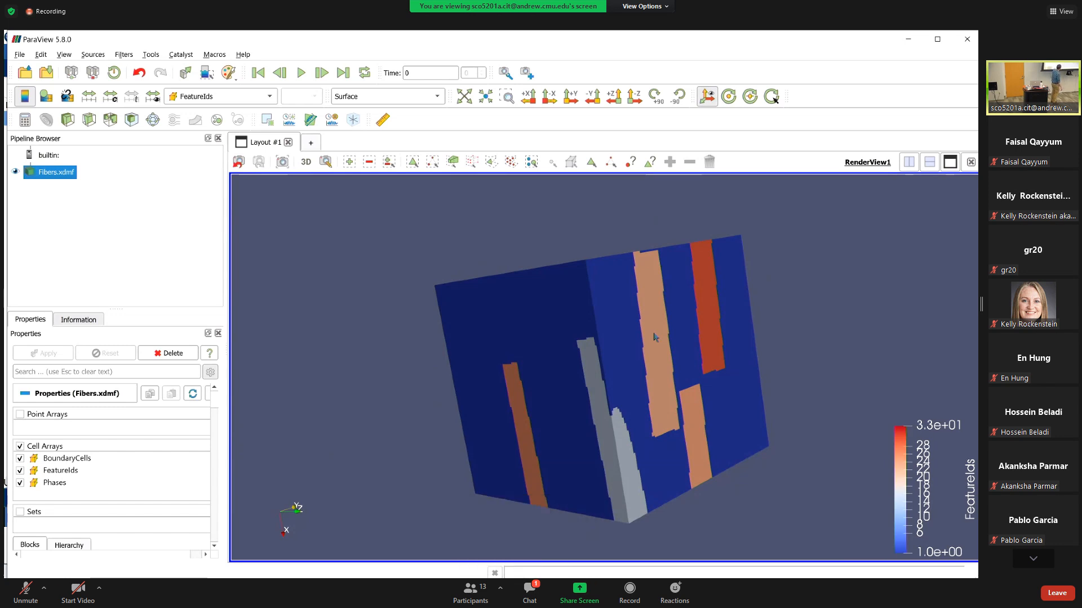
pyautogui.click(530, 602)
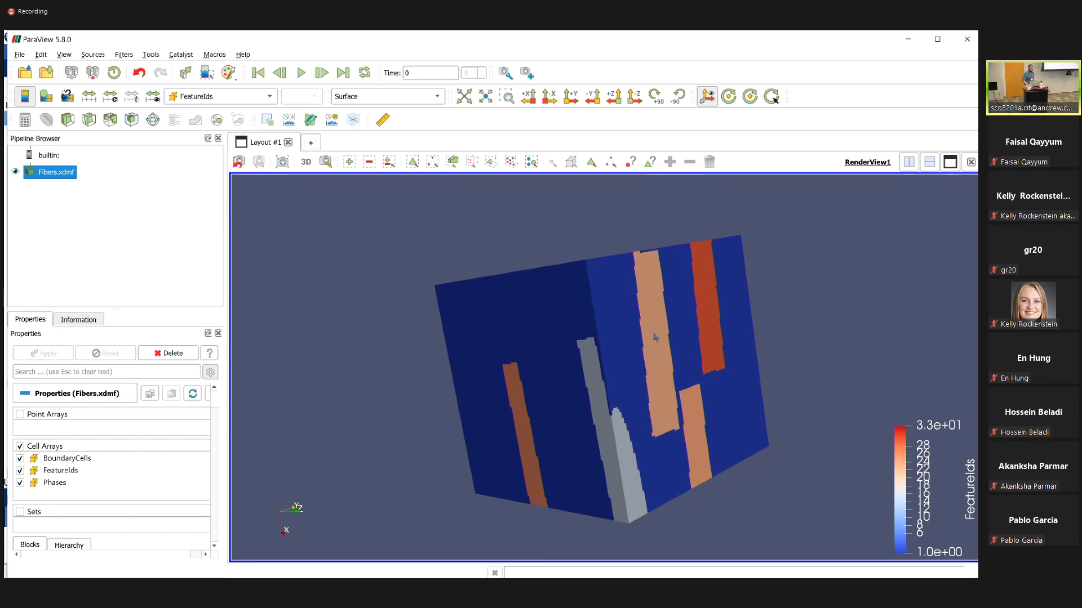
pyautogui.moveTo(587, 305)
pyautogui.mouseDown()
pyautogui.moveTo(588, 353)
pyautogui.moveTo(596, 316)
pyautogui.mouseUp()
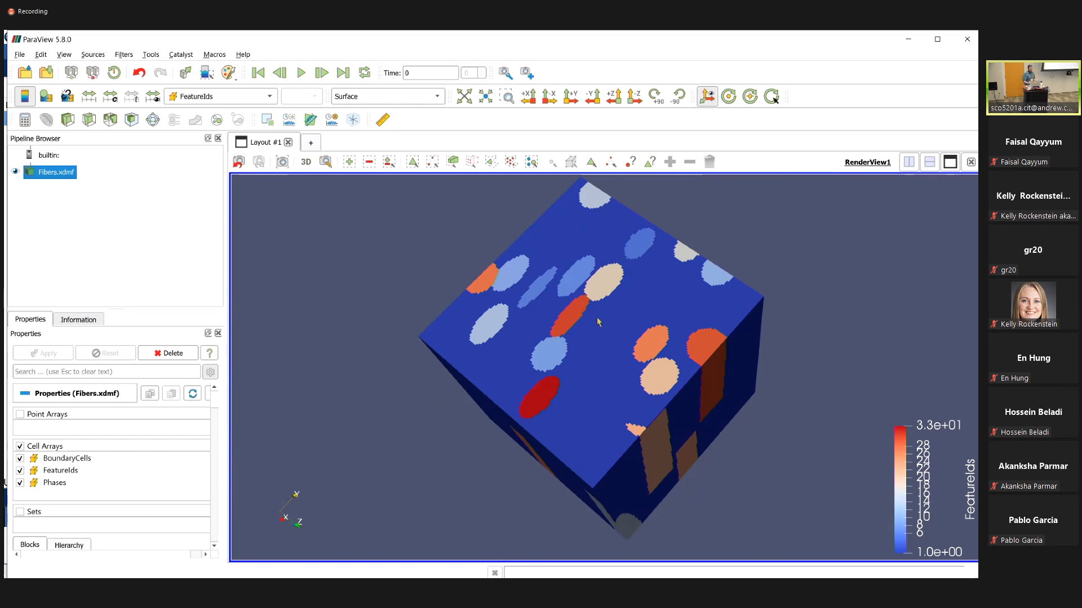
pyautogui.moveTo(603, 345); pyautogui.dragTo(564, 303)
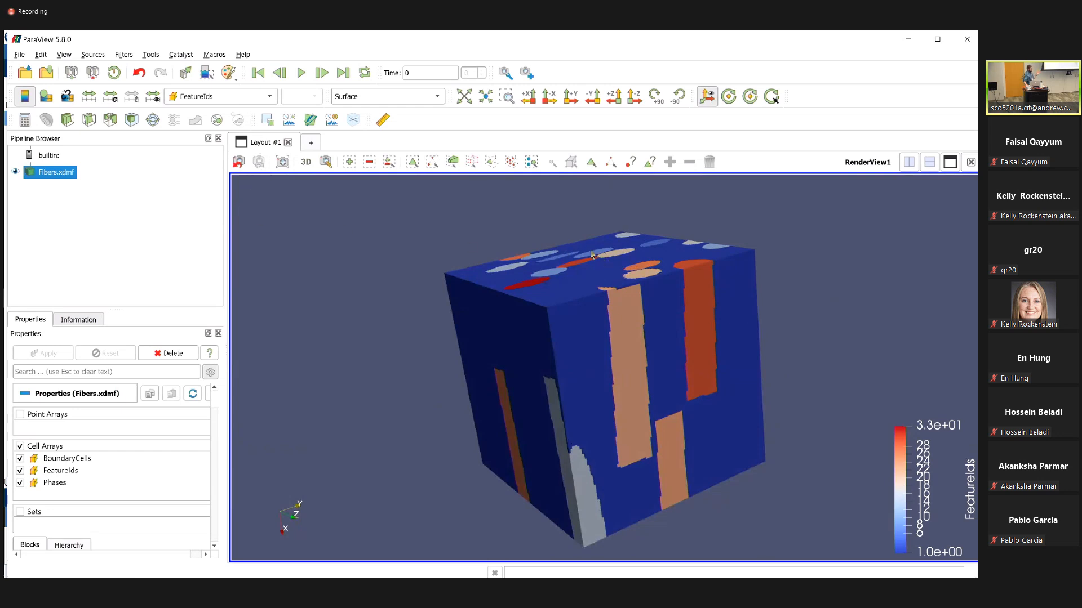
pyautogui.moveTo(593, 257); pyautogui.dragTo(549, 244)
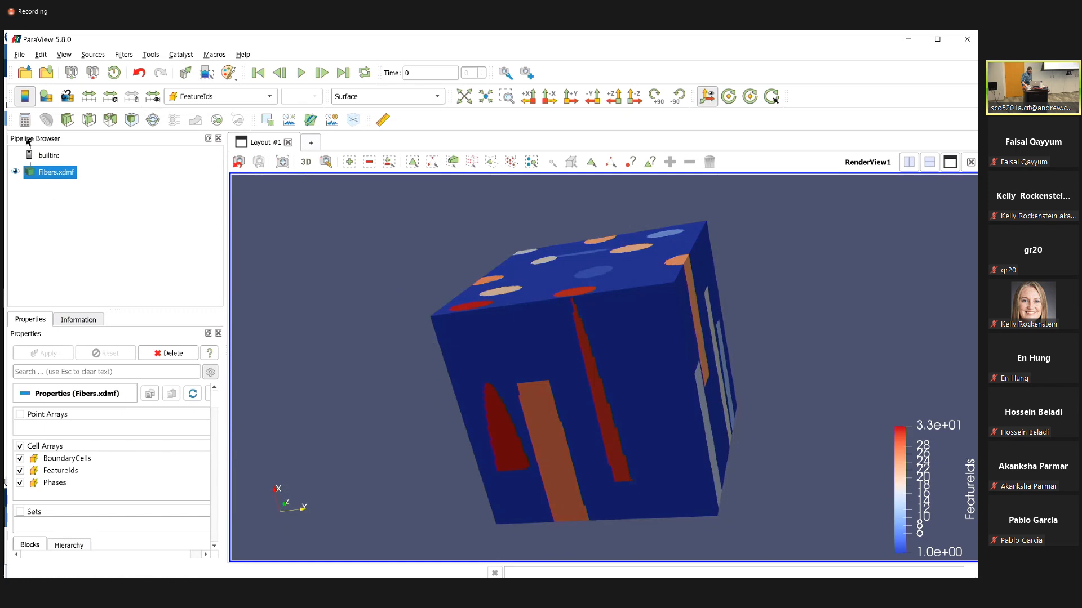
pyautogui.click(113, 121)
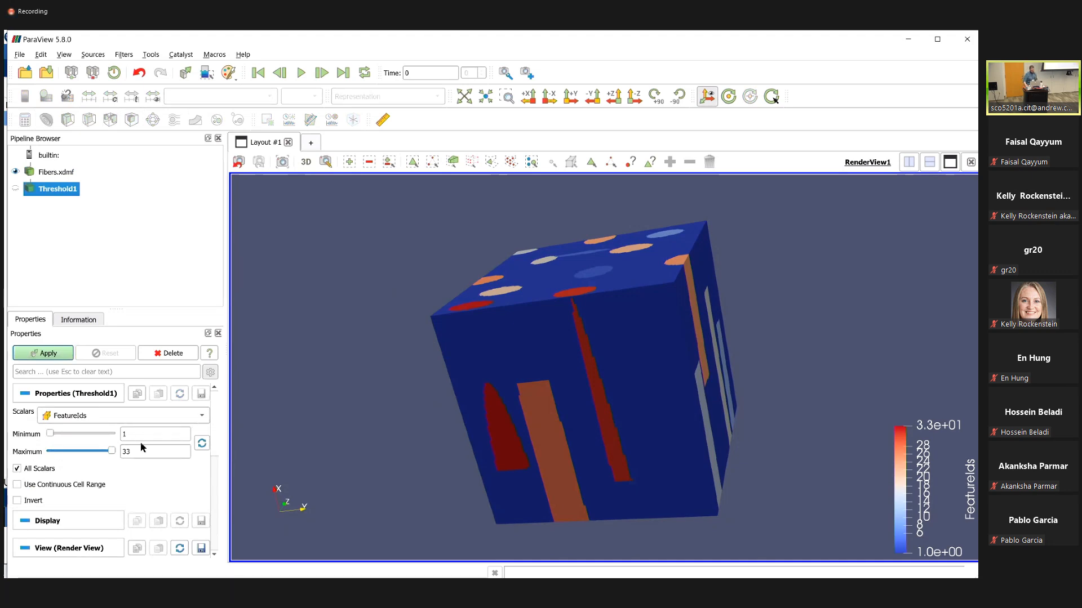
pyautogui.click(123, 434)
pyautogui.write('2')
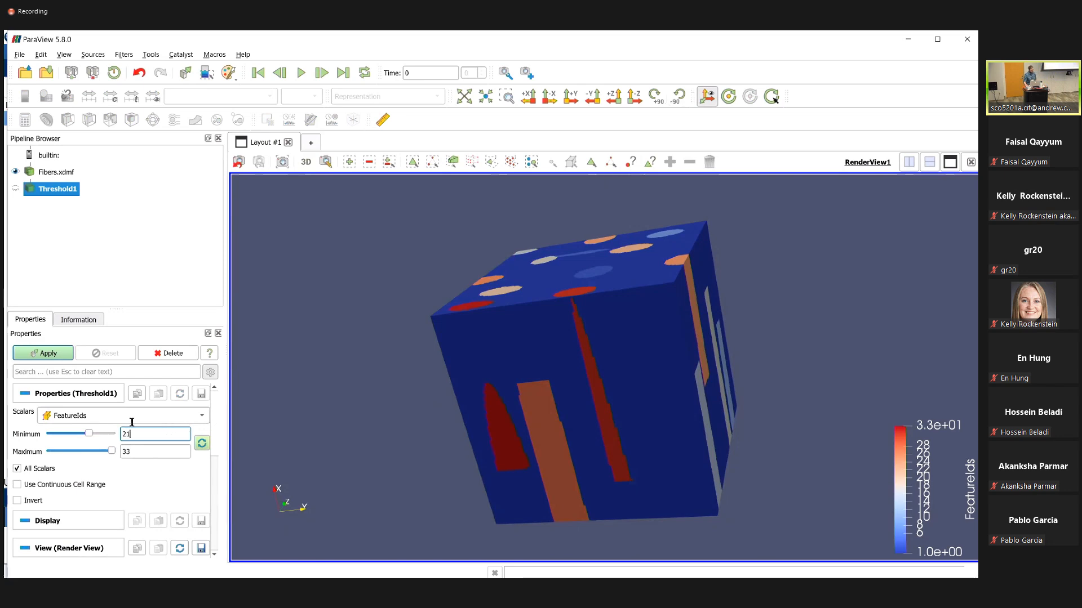
pyautogui.press('BackSpace')
pyautogui.click(65, 355)
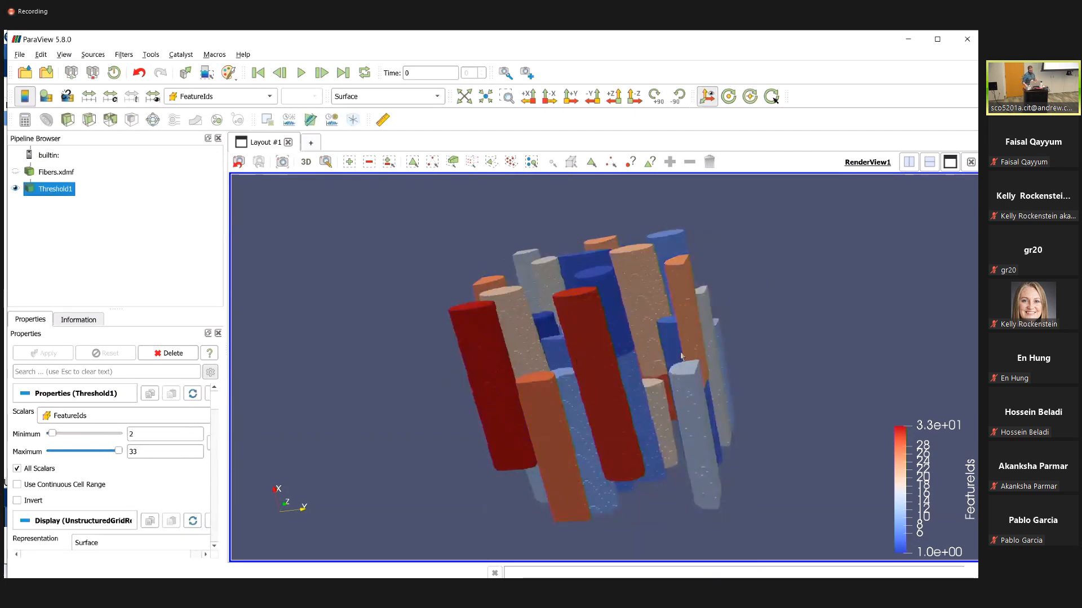
pyautogui.moveTo(682, 359); pyautogui.dragTo(649, 321)
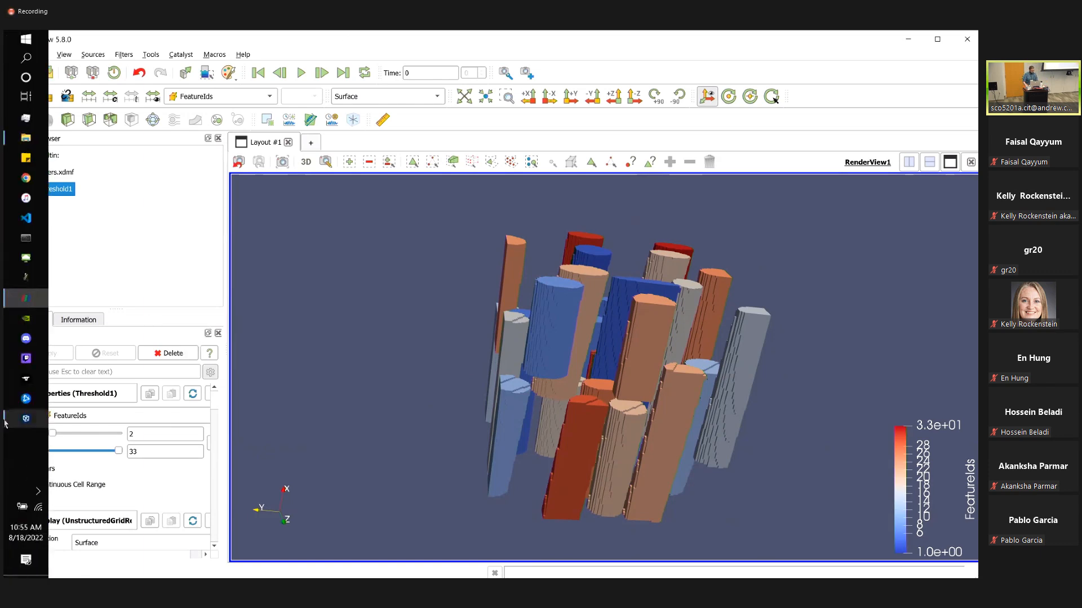
# Switch to DREAM.3D and enlarge the StatsGenerator filter's settings area by closing the filter list and narrowing the pipeline list.
pyautogui.click(17, 419)
pyautogui.click(163, 89)
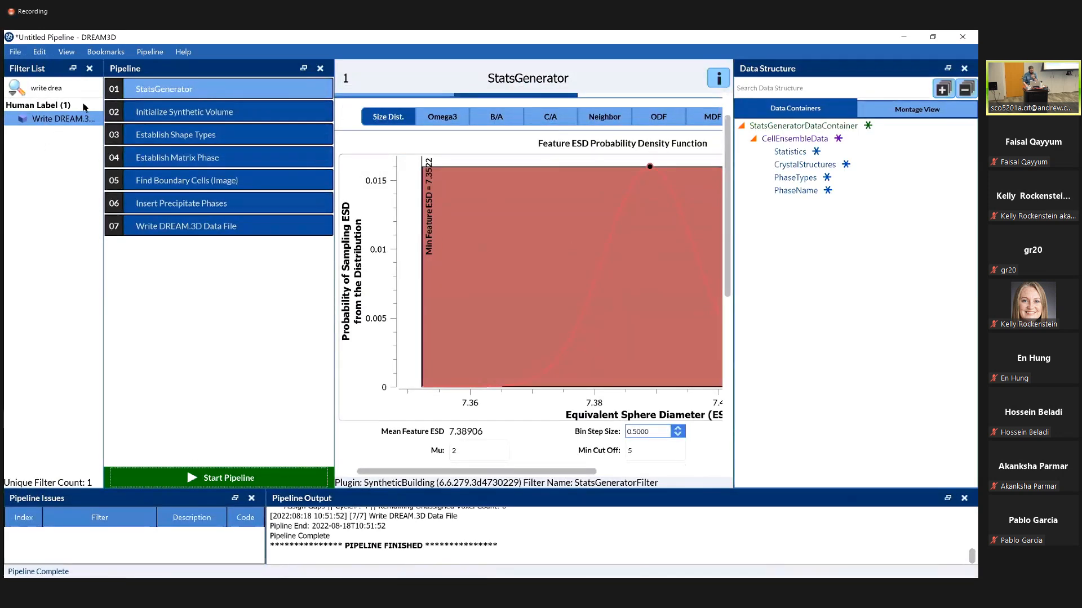
pyautogui.click(89, 68)
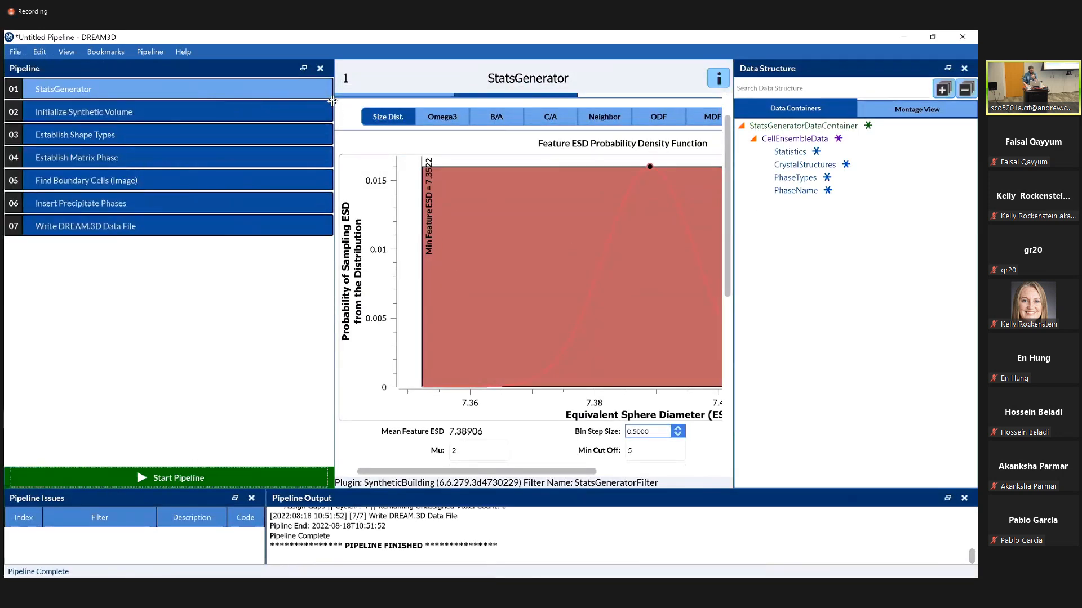
pyautogui.moveTo(333, 101); pyautogui.dragTo(143, 101)
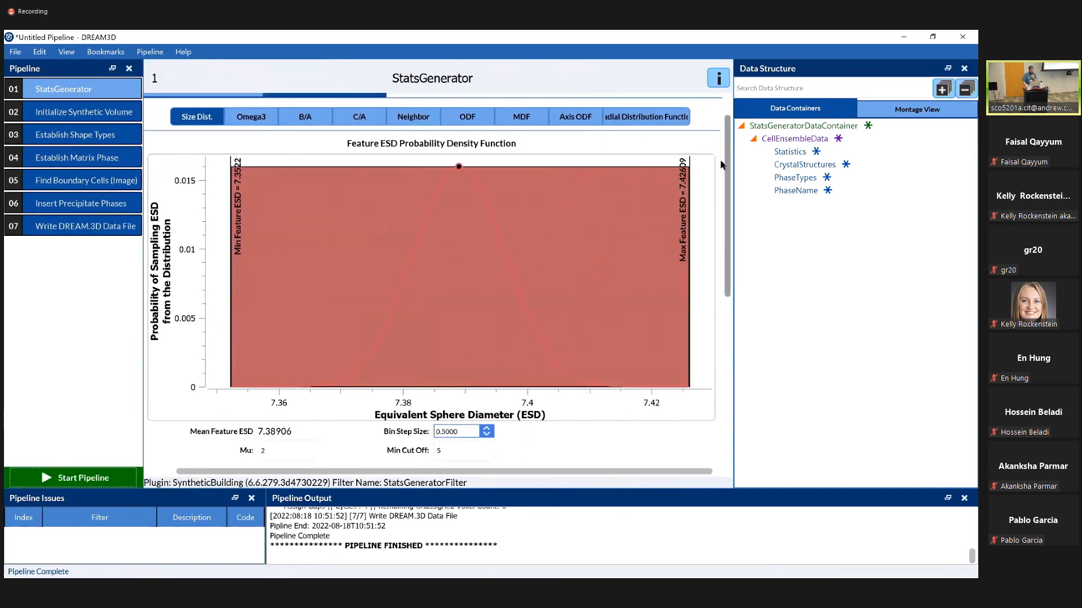
# Open the distribution values of the Fibers phase's Omega3 statistics in StatsGenerator and set Beta to 2.
pyautogui.scroll(2, 724, 169)
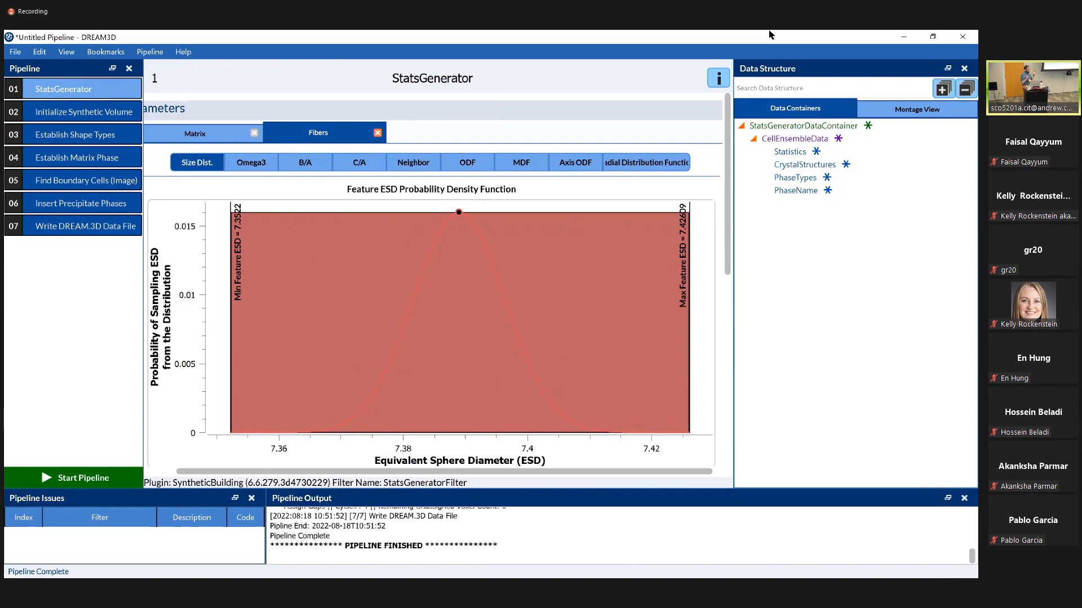
pyautogui.click(255, 166)
pyautogui.moveTo(727, 262); pyautogui.dragTo(752, 299)
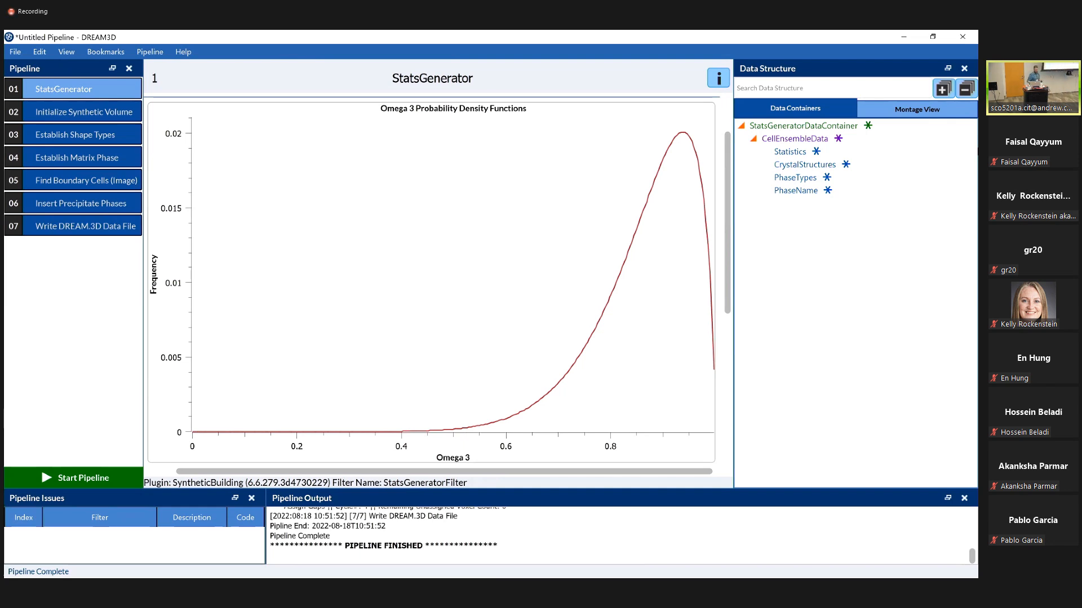
pyautogui.rightClick(342, 311)
pyautogui.click(366, 325)
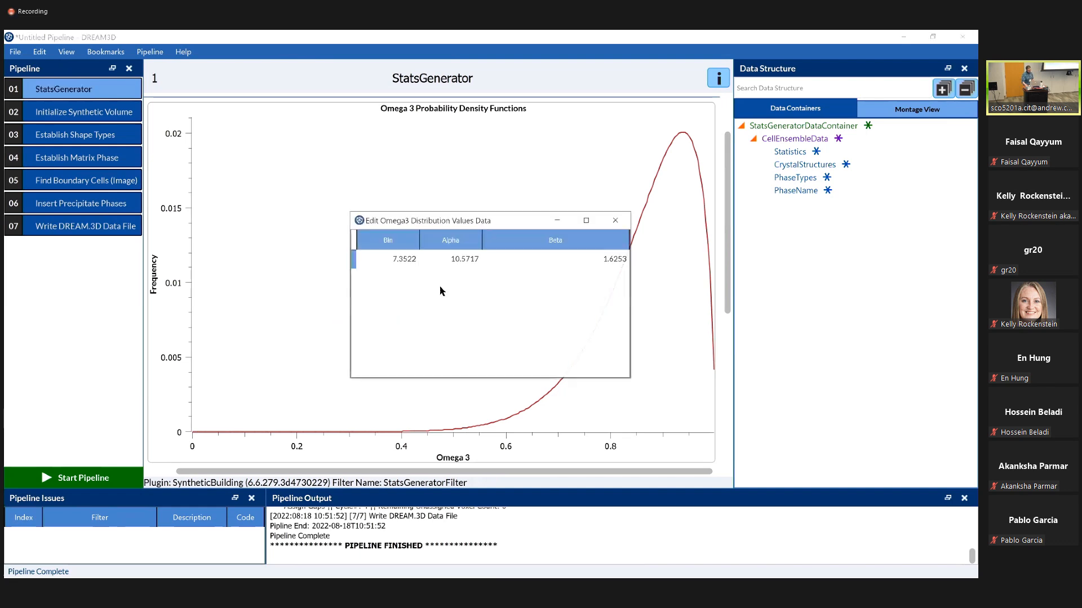
pyautogui.doubleClick(606, 260)
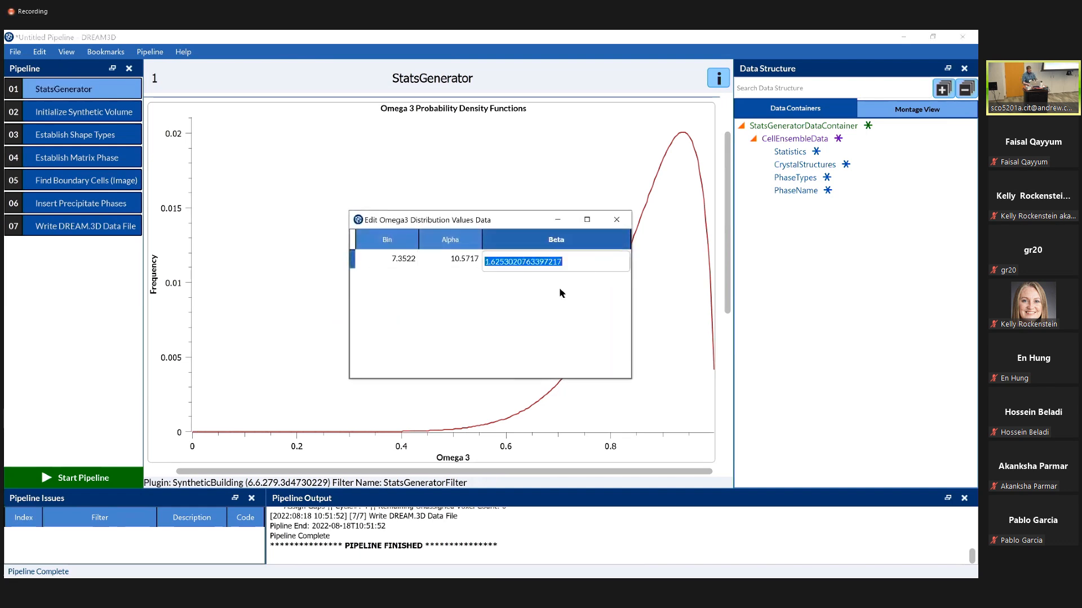
pyautogui.write('2')
pyautogui.press('Return')
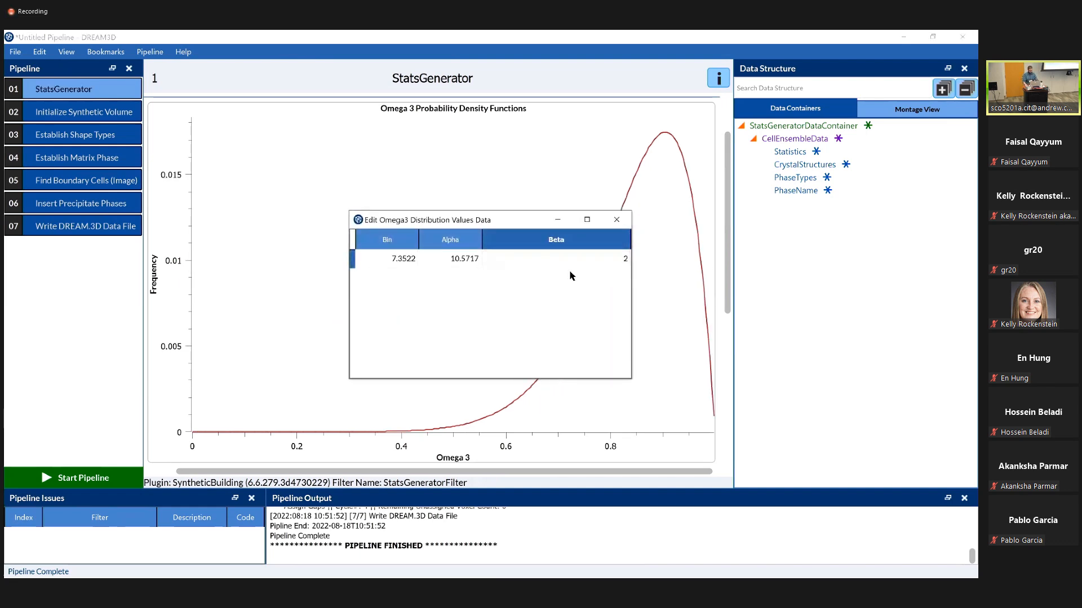
# Set the Beta value of the Fibers phase's Omega3 distribution to 5 and close the distribution values table.
pyautogui.doubleClick(565, 265)
pyautogui.write('5')
pyautogui.press('Return')
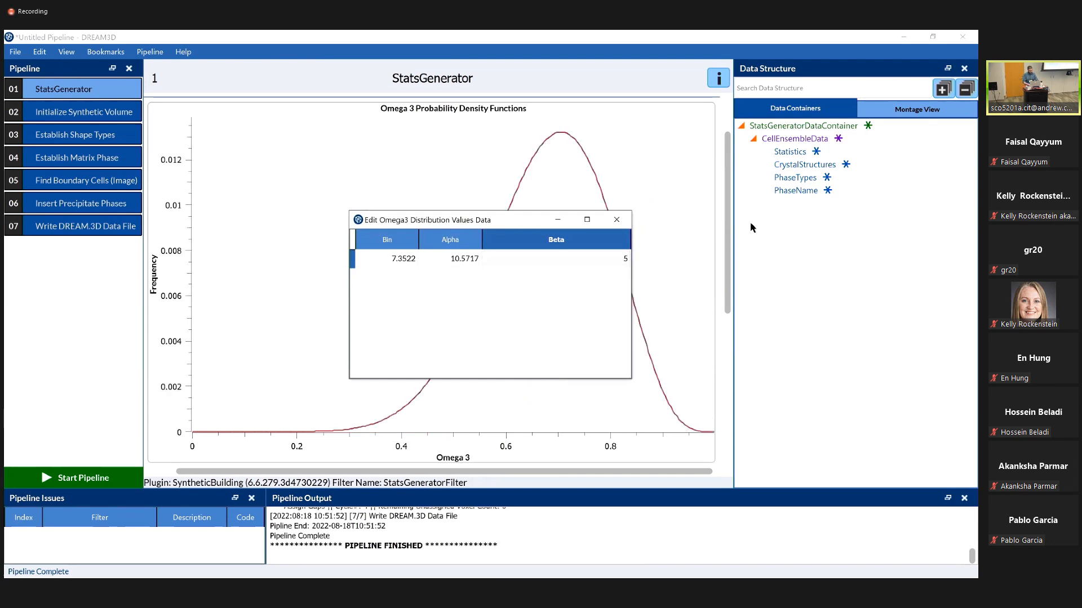
pyautogui.click(616, 219)
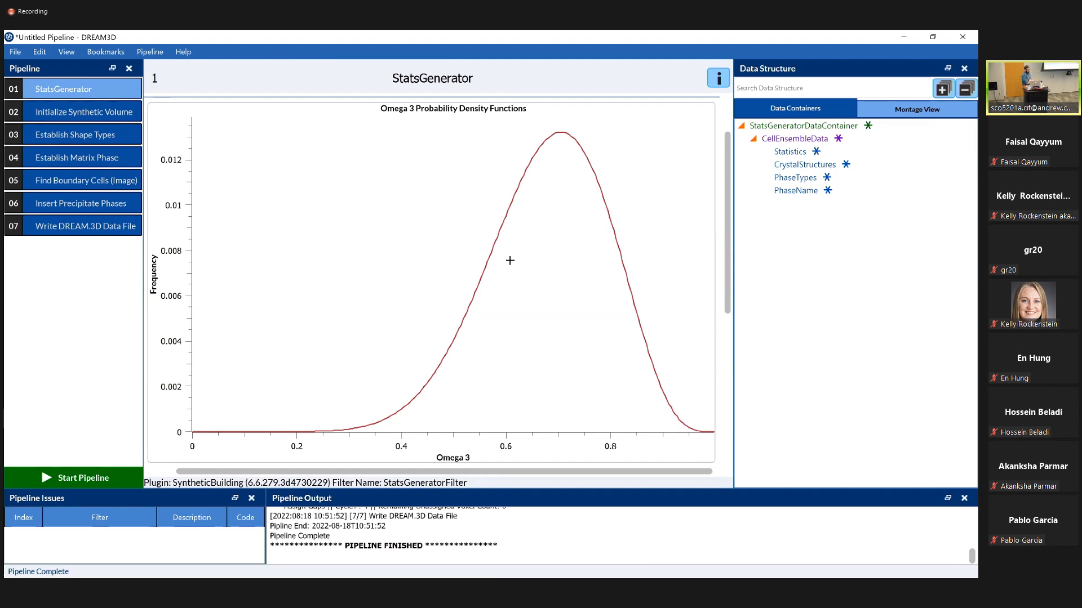
# Set the Fibers shape type to Super Ellipsoid in the Establish Shape Types filter and run the pipeline.
pyautogui.click(44, 140)
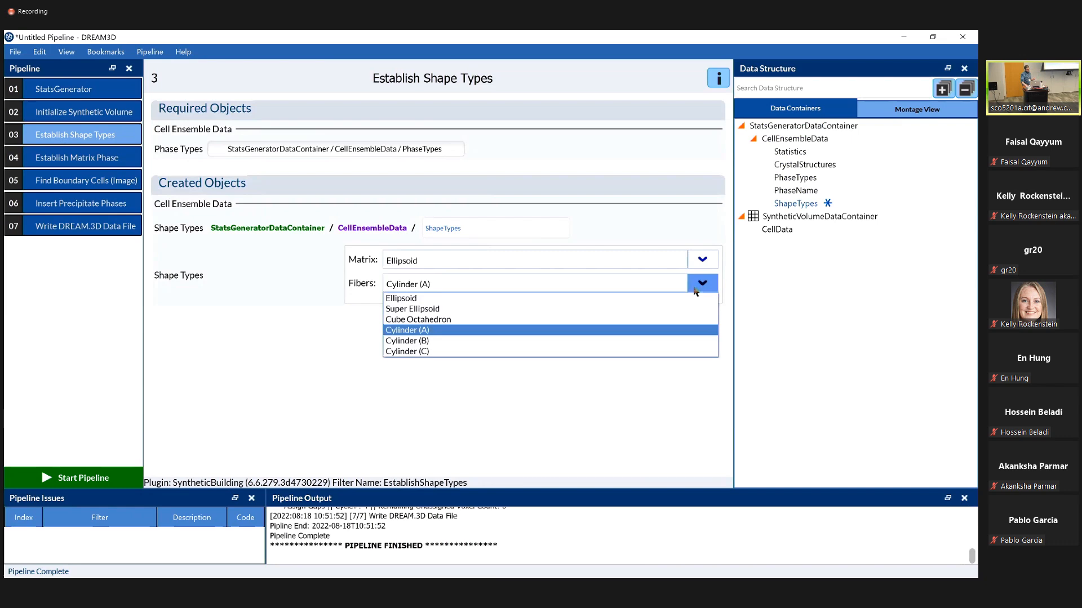
pyautogui.click(570, 309)
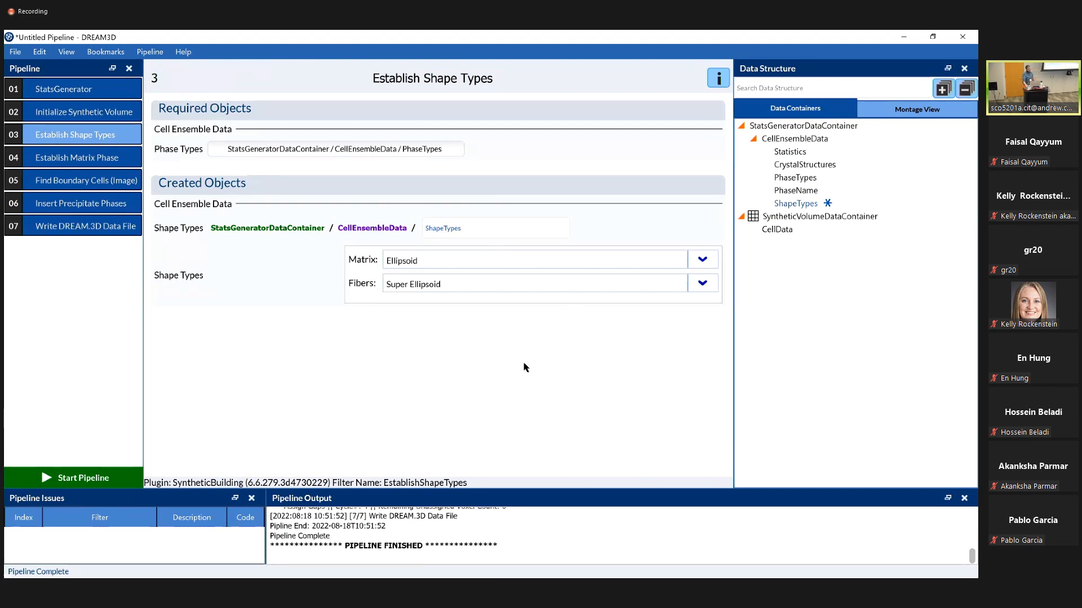
pyautogui.click(131, 477)
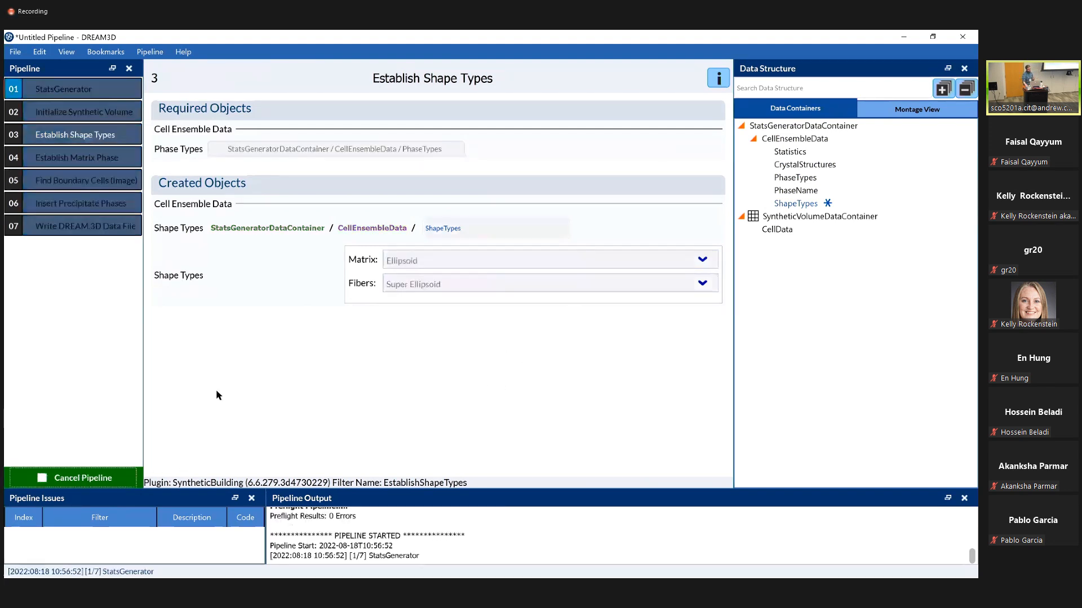
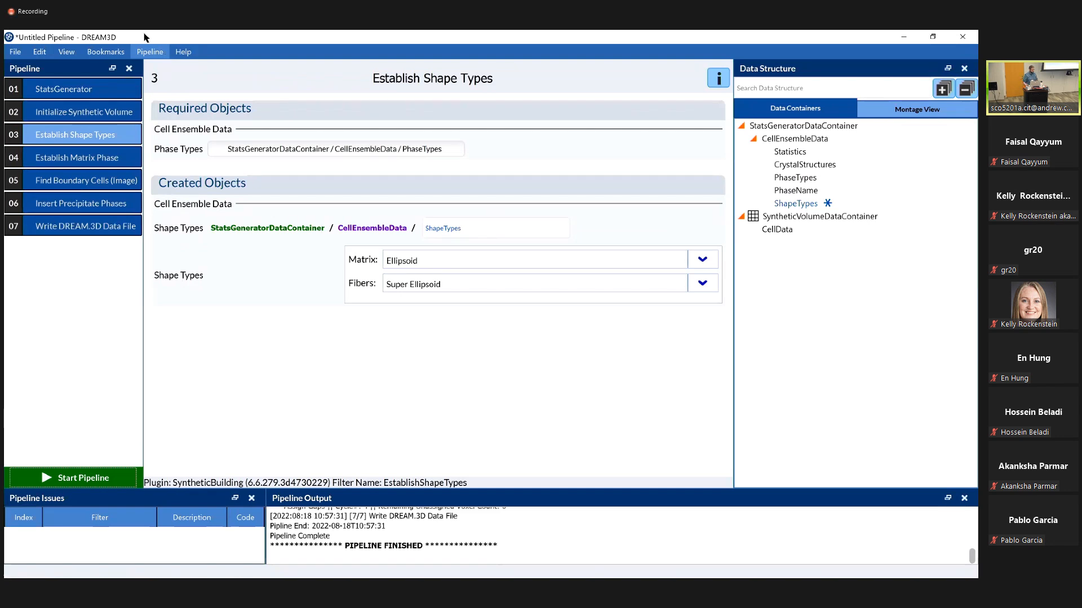
# Open the regenerated Fibers.xdmf from the 3DWorkshop2022 Output folder in ParaView with the XDMF Reader and load its data.
pyautogui.moveTo(10, 118)
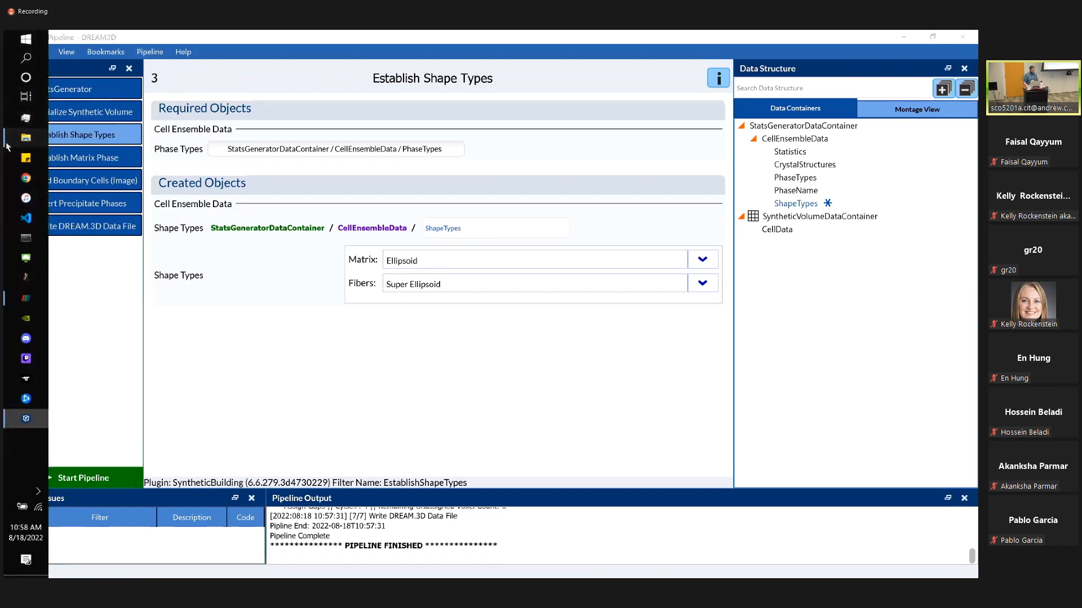
pyautogui.click(23, 138)
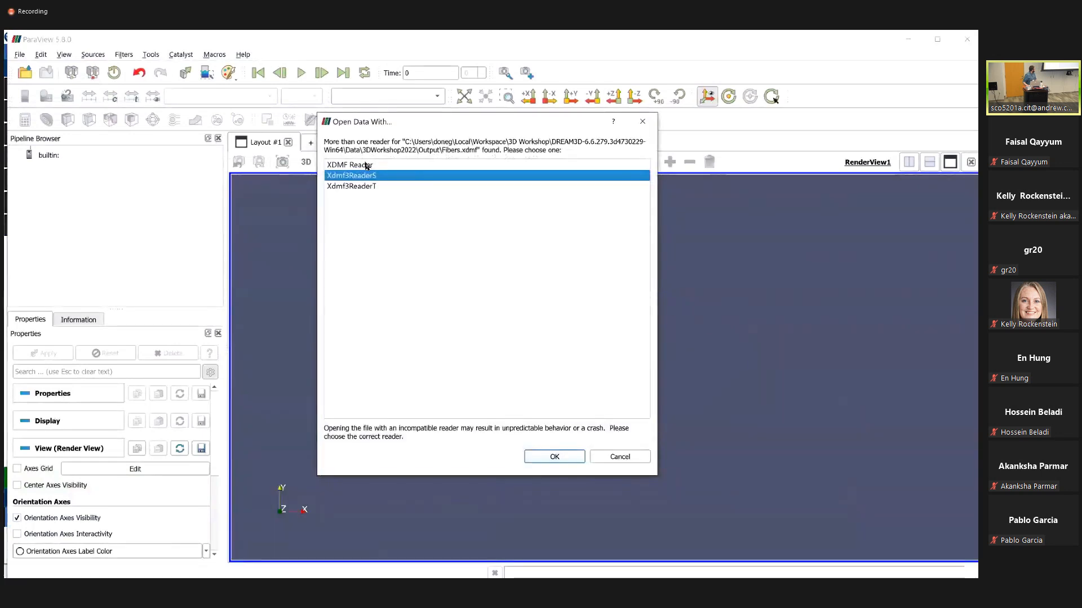
pyautogui.click(367, 166)
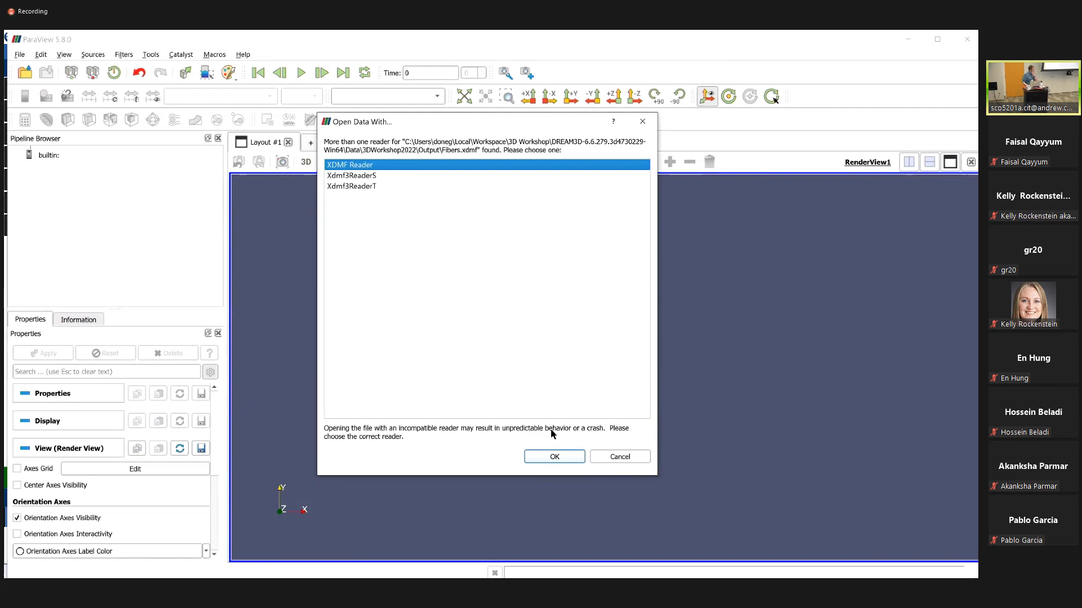
pyautogui.click(550, 456)
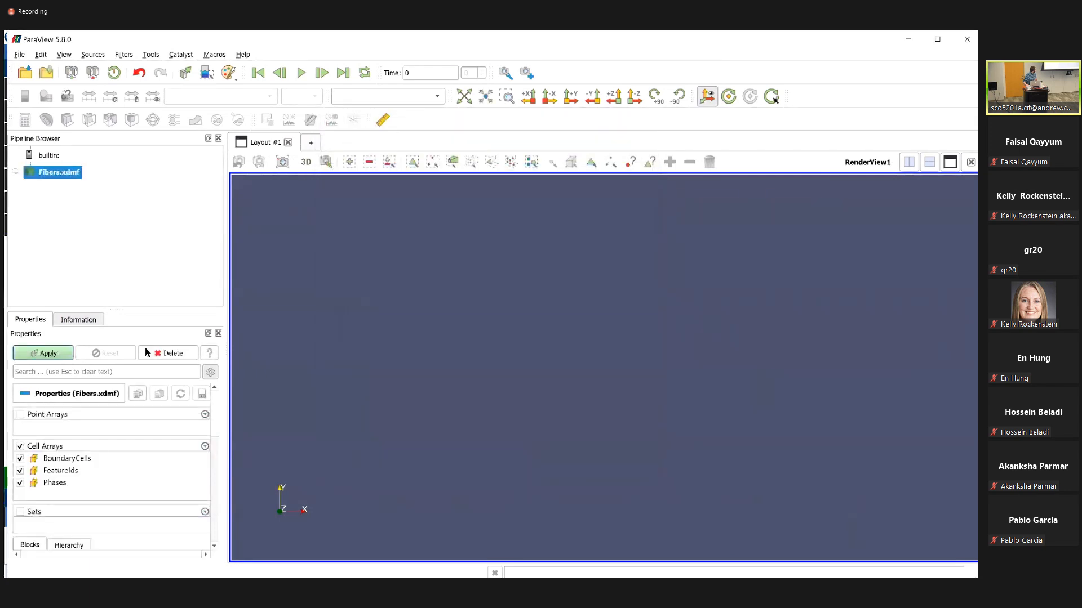
pyautogui.click(37, 356)
# Display the reloaded Fibers.xdmf volume as a Surface coloured by FeatureIds and rotate it to inspect the super-ellipsoid fibers.
pyautogui.click(372, 97)
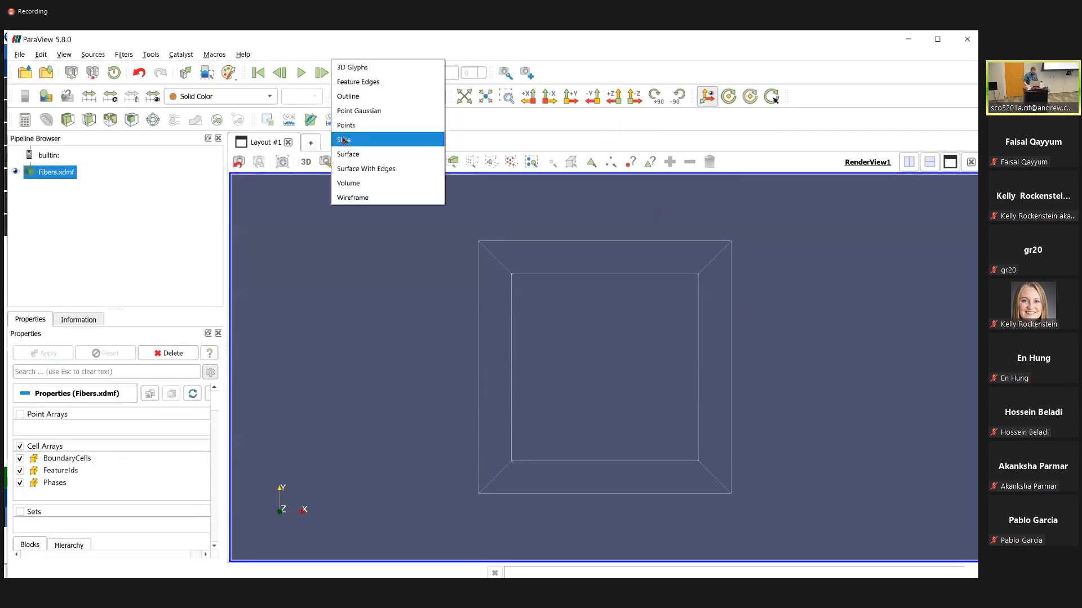
pyautogui.click(360, 153)
pyautogui.click(235, 99)
pyautogui.click(216, 125)
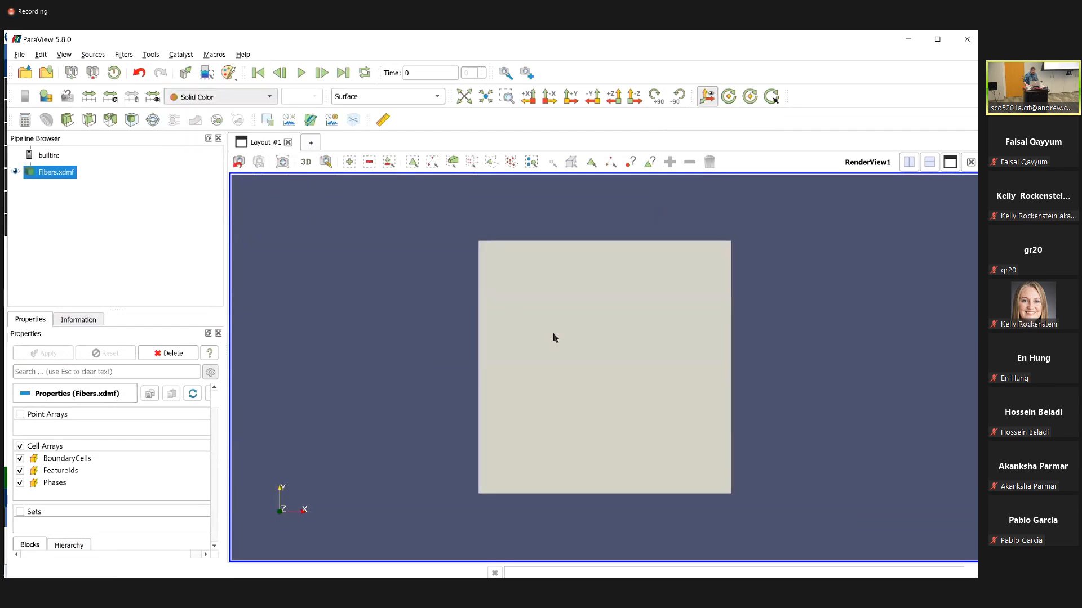
pyautogui.moveTo(614, 248); pyautogui.dragTo(553, 314)
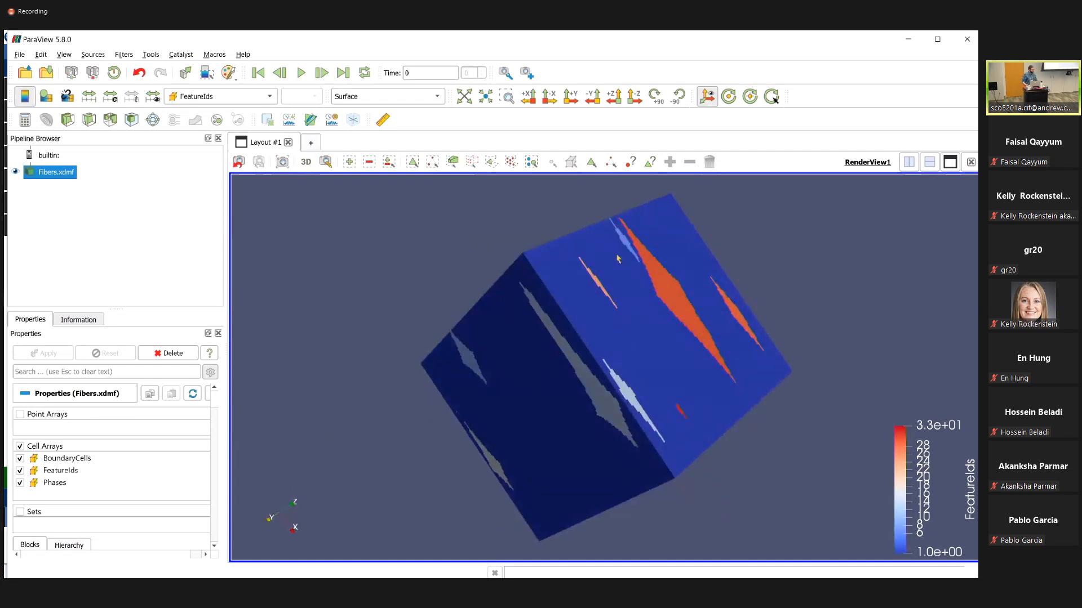
pyautogui.moveTo(681, 321); pyautogui.dragTo(798, 314)
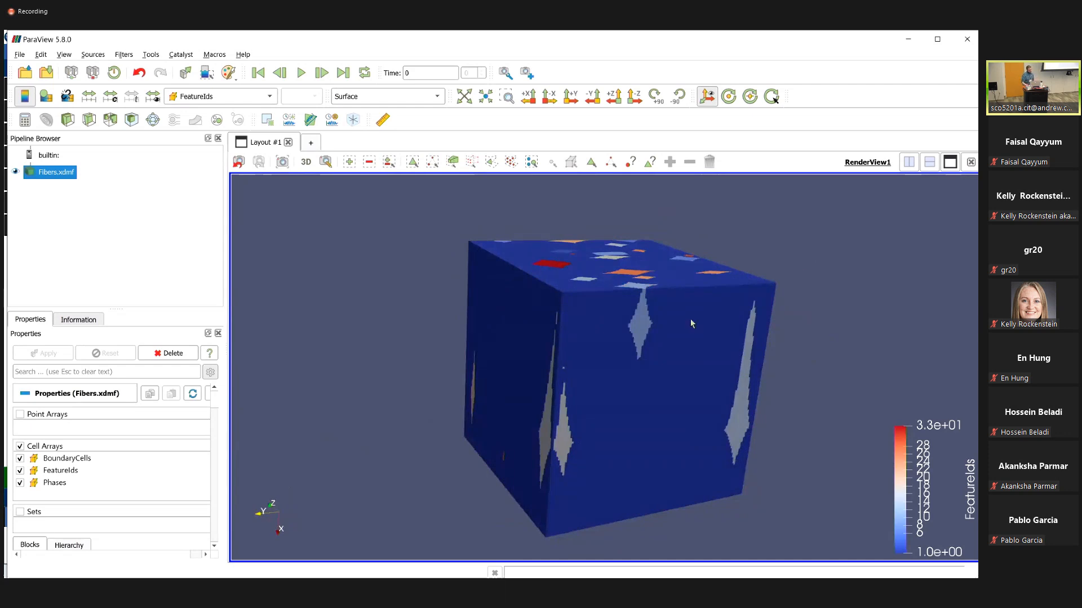
# Apply a FeatureIds threshold from 2 to 33 to the reloaded volume so that only the super-ellipsoid fibers are shown.
pyautogui.click(110, 120)
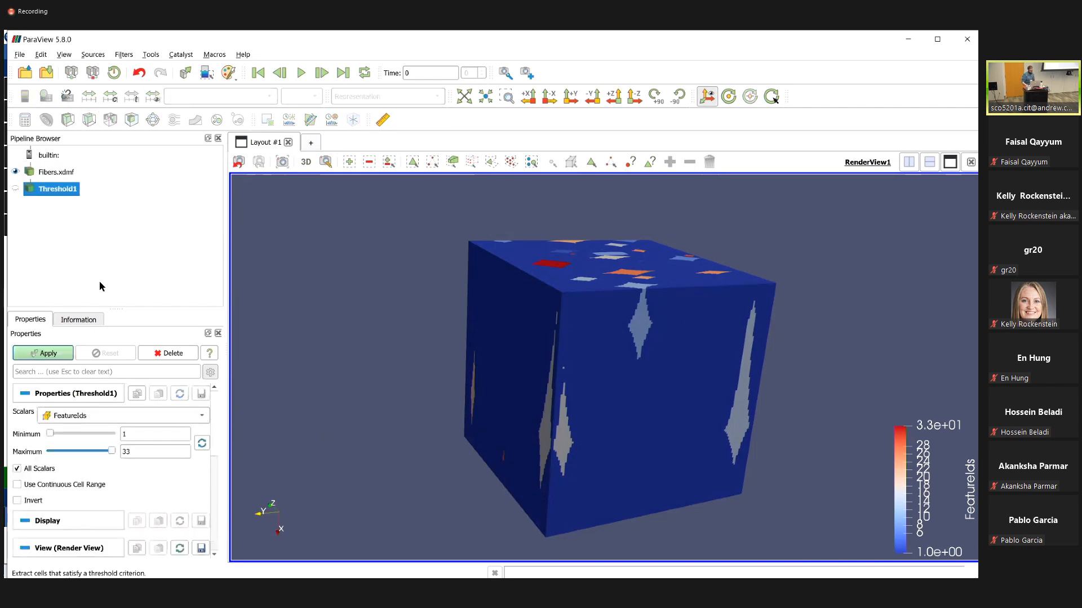
pyautogui.click(124, 434)
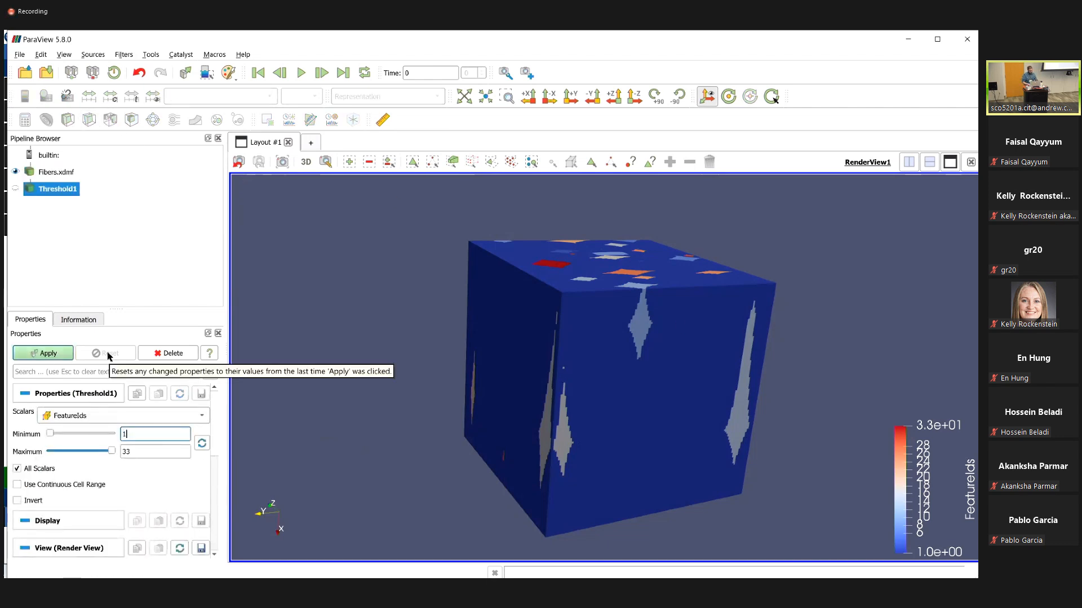
pyautogui.press('BackSpace')
pyautogui.write('2')
pyautogui.click(45, 355)
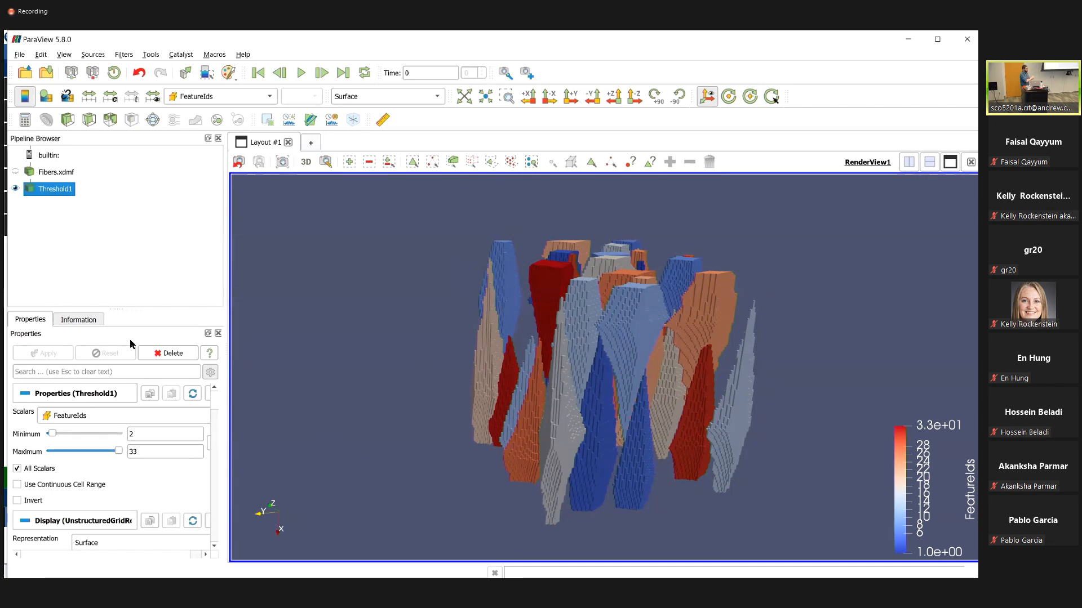
pyautogui.moveTo(569, 315); pyautogui.dragTo(604, 316)
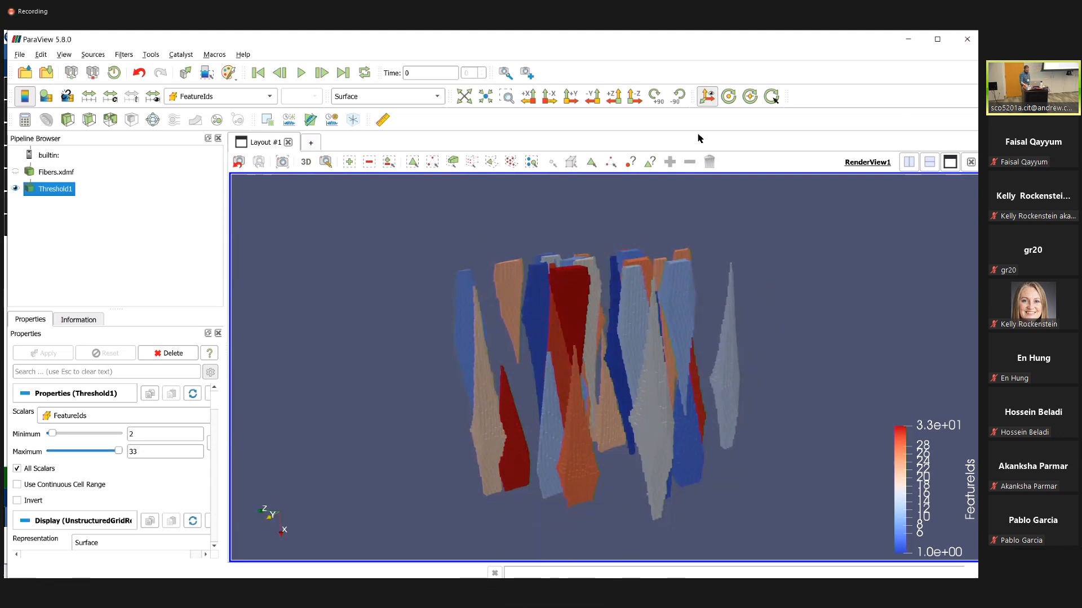
# Switch to DREAM.3D and review the Matrix phase in StatsGenerator and the settings of the Establish Matrix Phase filter.
pyautogui.hotkey('alt', 'Tab')
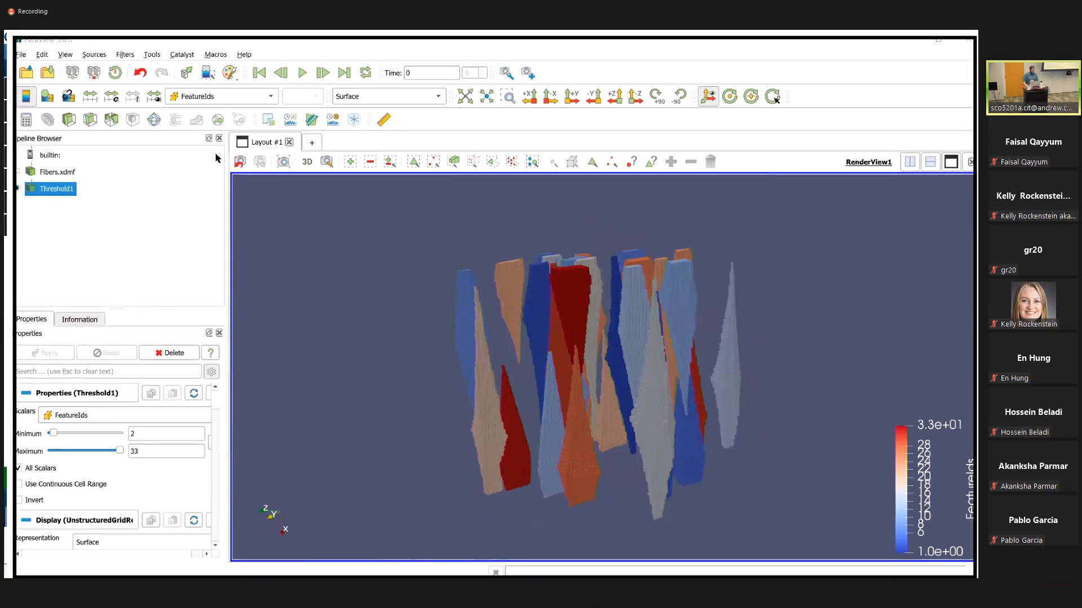
pyautogui.press('super+Tab')
pyautogui.click(147, 269)
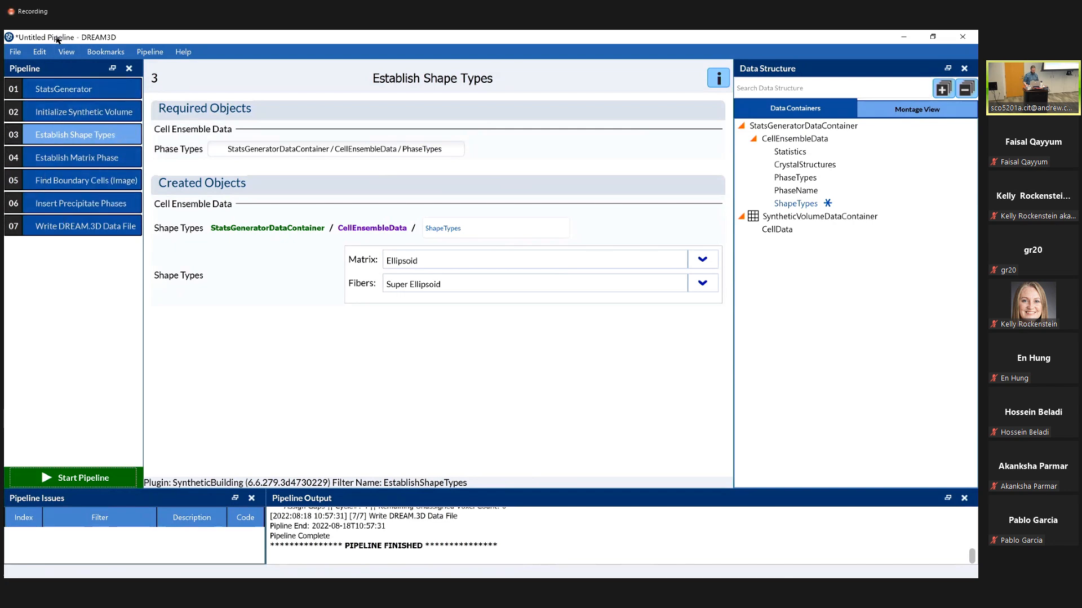
pyautogui.click(69, 96)
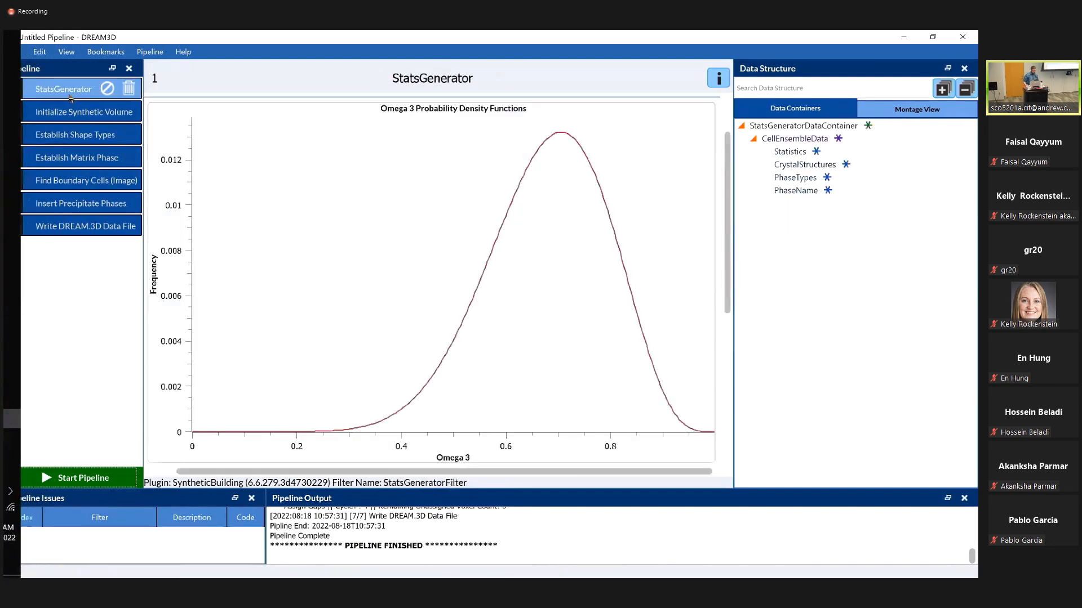
pyautogui.scroll(3, 557, 136)
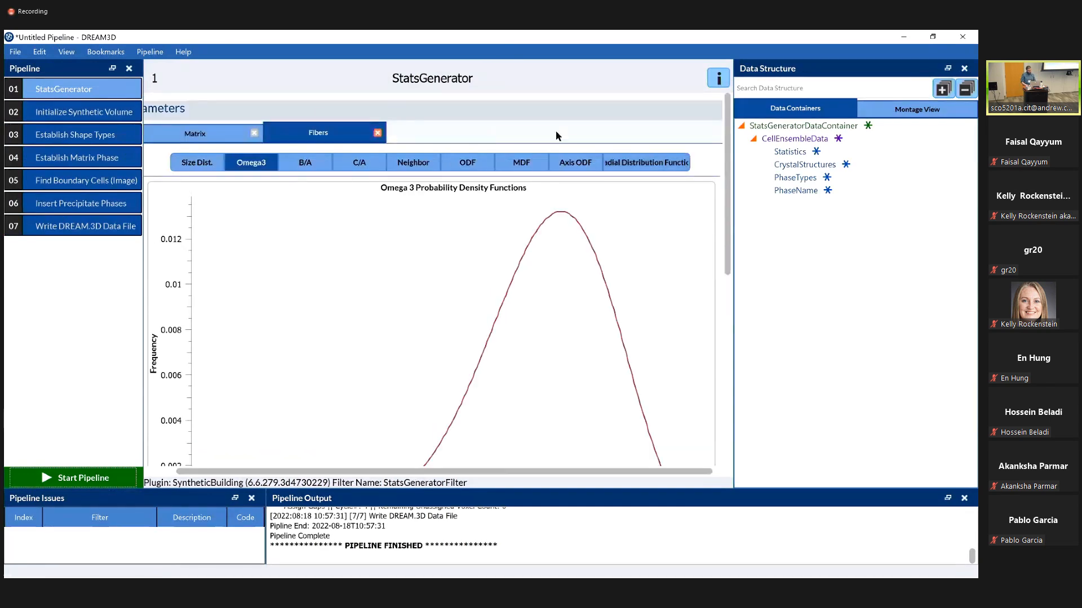
pyautogui.click(173, 139)
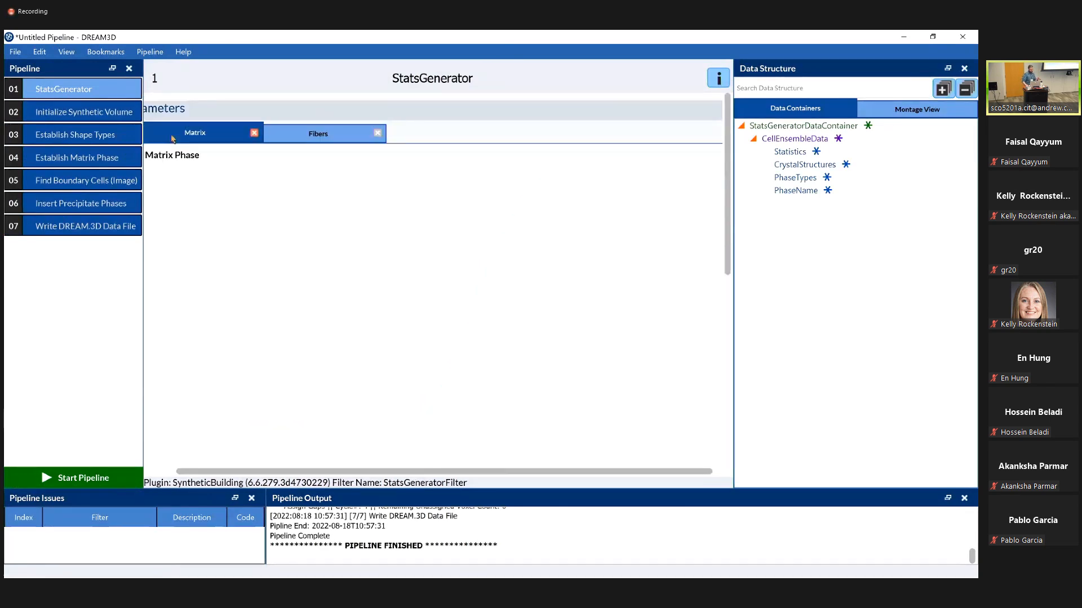
pyautogui.moveTo(237, 471); pyautogui.dragTo(205, 472)
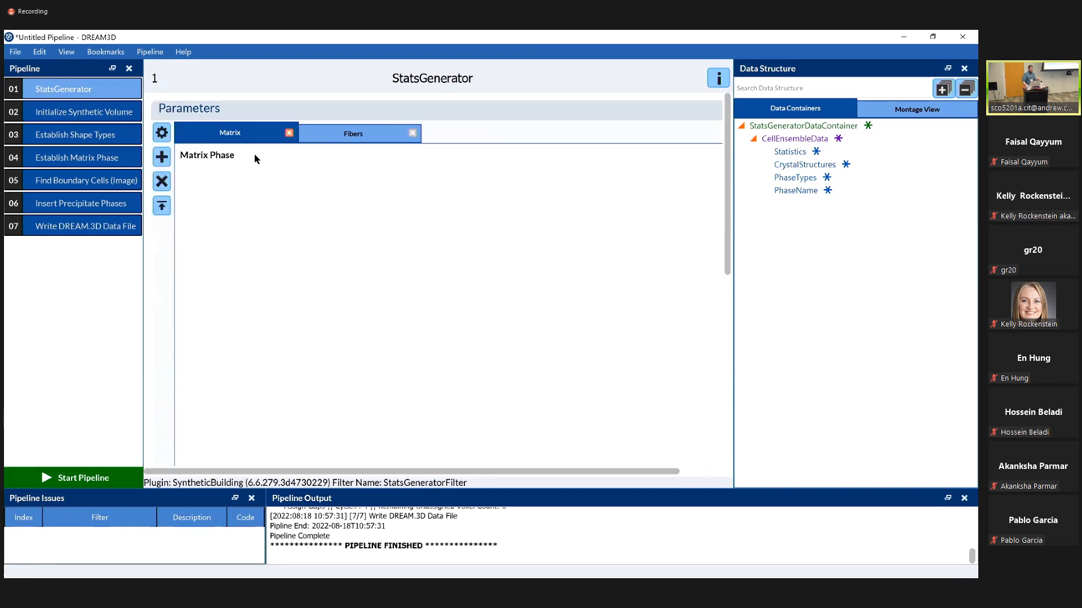
pyautogui.moveTo(39, 115)
pyautogui.click(54, 160)
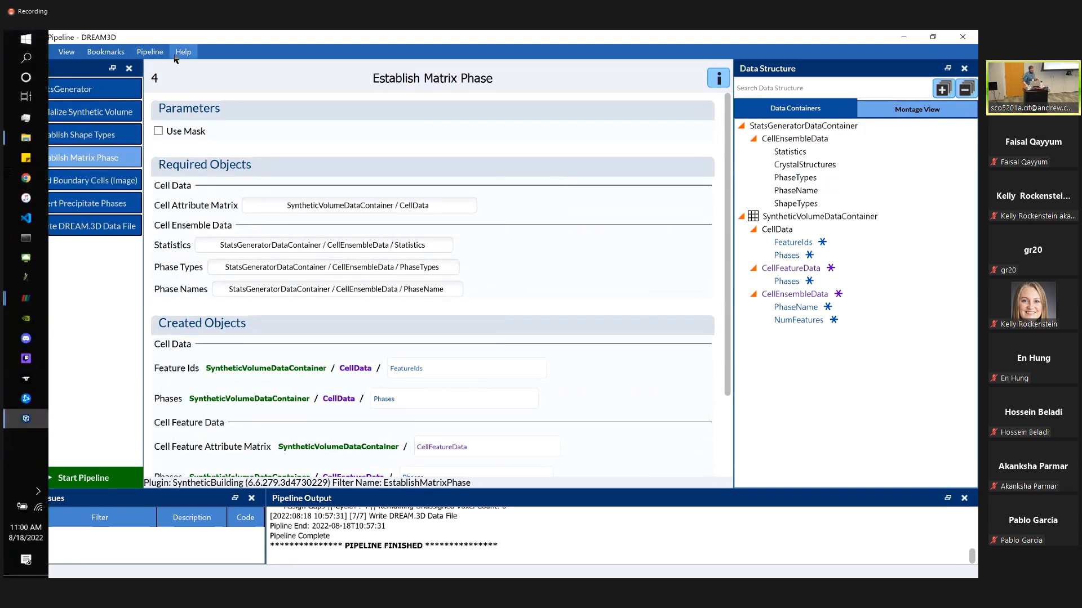
# Start a new pipeline, find the StatsGenerator filter by searching for "stats", and add it as the first filter.
pyautogui.moveTo(30, 66)
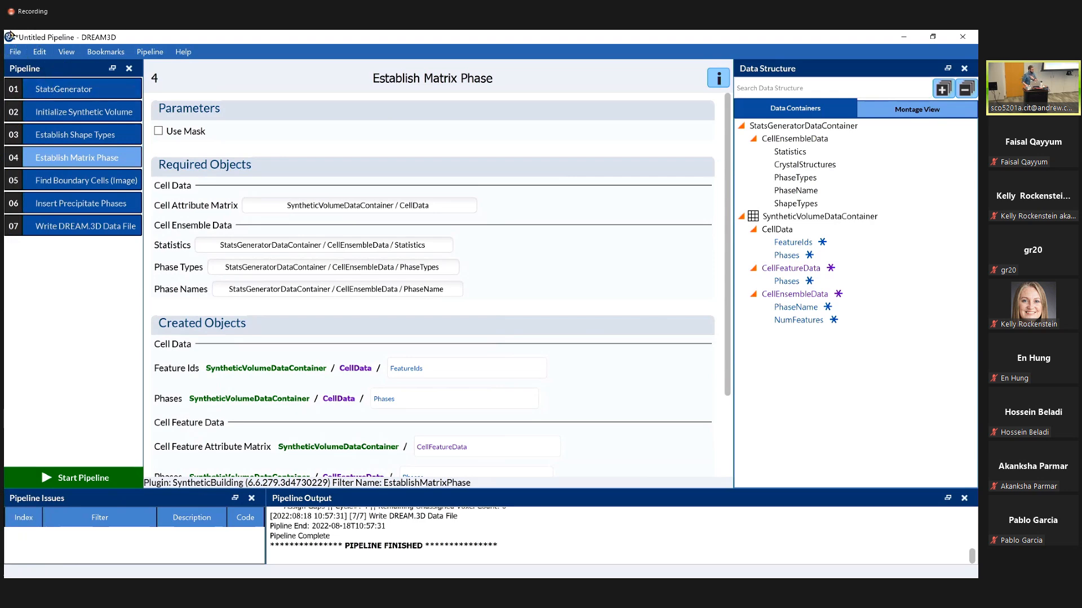
pyautogui.click(15, 52)
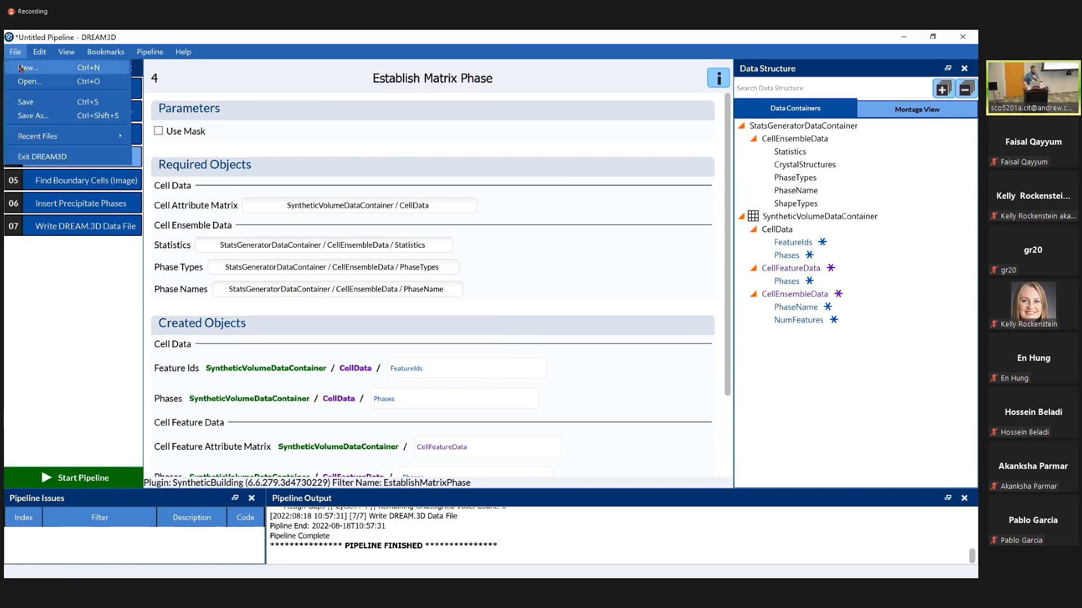
pyautogui.click(20, 68)
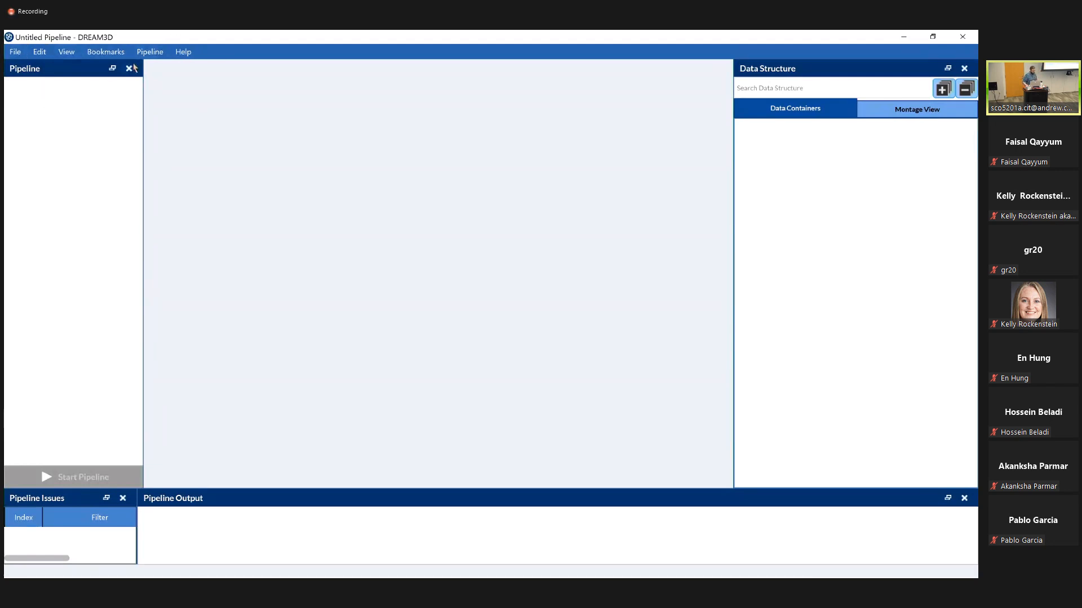
pyautogui.click(42, 51)
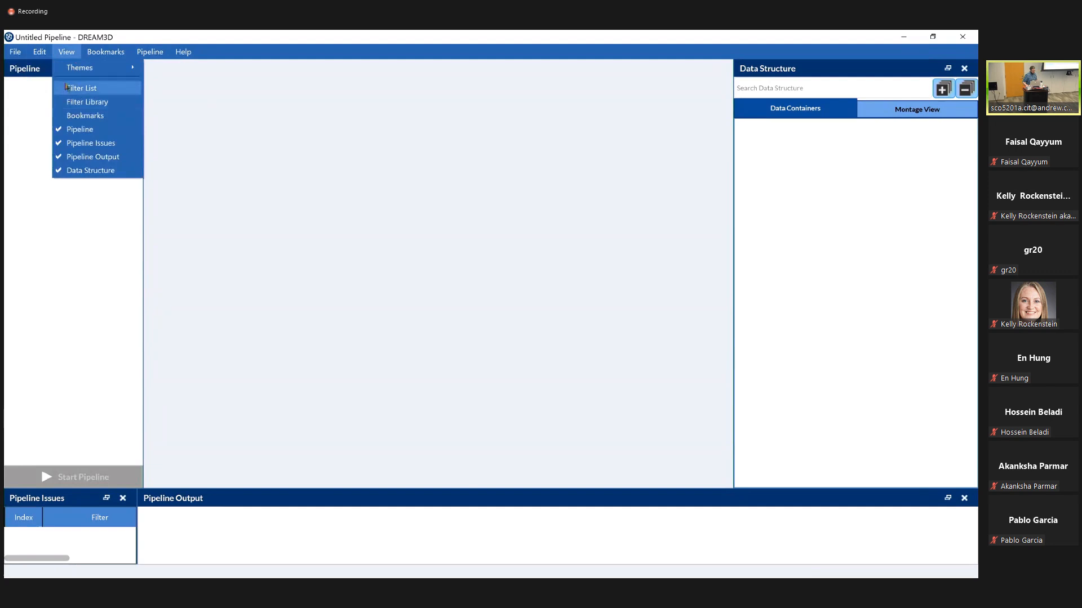
pyautogui.click(63, 83)
pyautogui.click(37, 85)
pyautogui.write('stas')
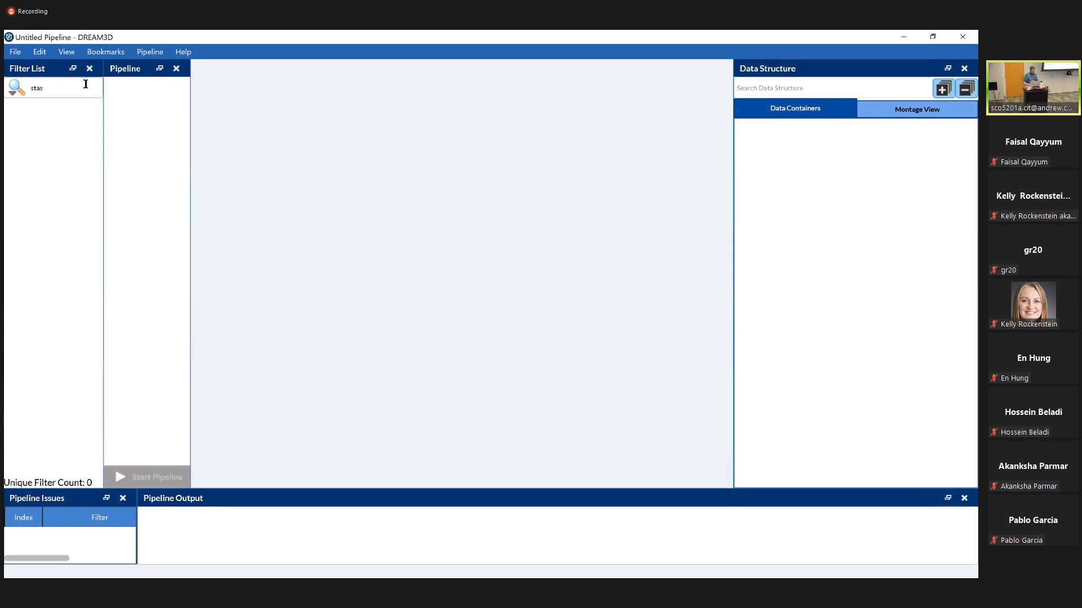
pyautogui.press('BackSpace')
pyautogui.write('ts')
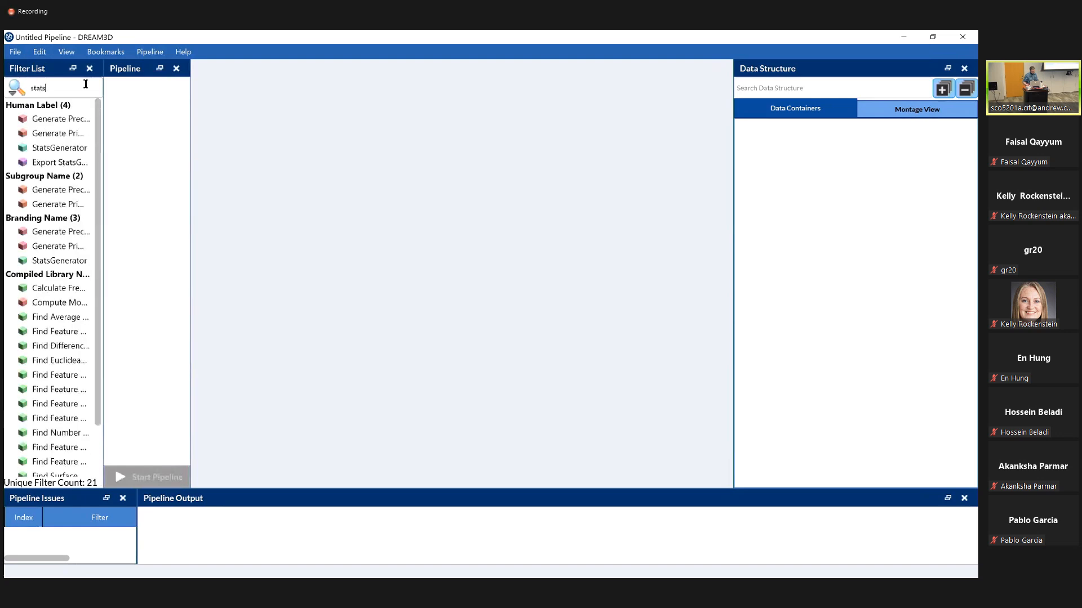
pyautogui.click(29, 161)
pyautogui.moveTo(26, 151); pyautogui.dragTo(135, 133)
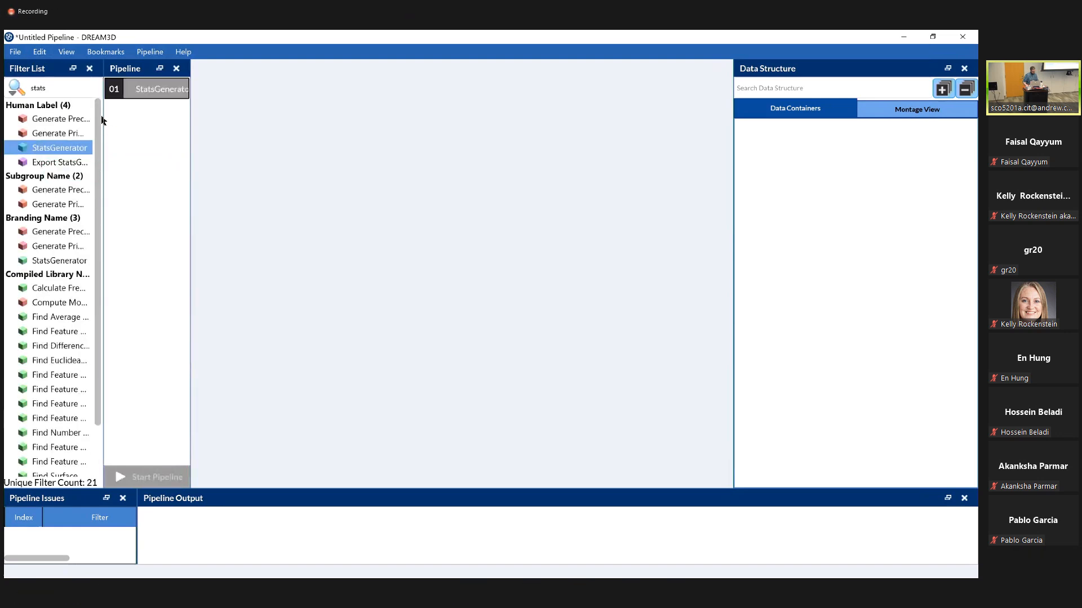
pyautogui.click(89, 68)
# Create the statistics data for the default Primary phase in the StatsGenerator filter using the Primary Equiaxed preset.
pyautogui.click(60, 92)
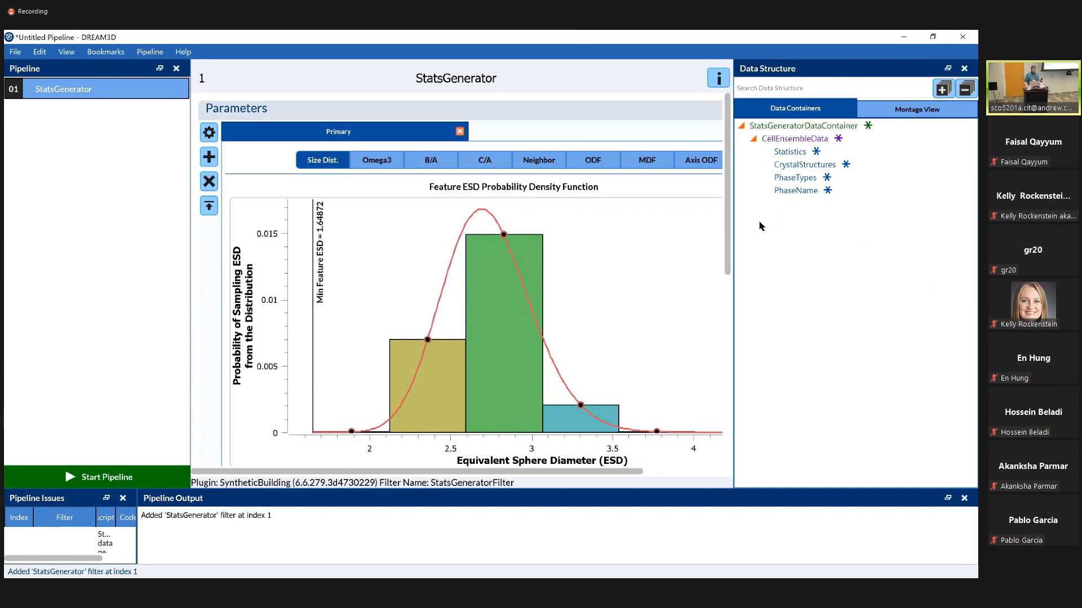
pyautogui.moveTo(734, 226); pyautogui.dragTo(843, 229)
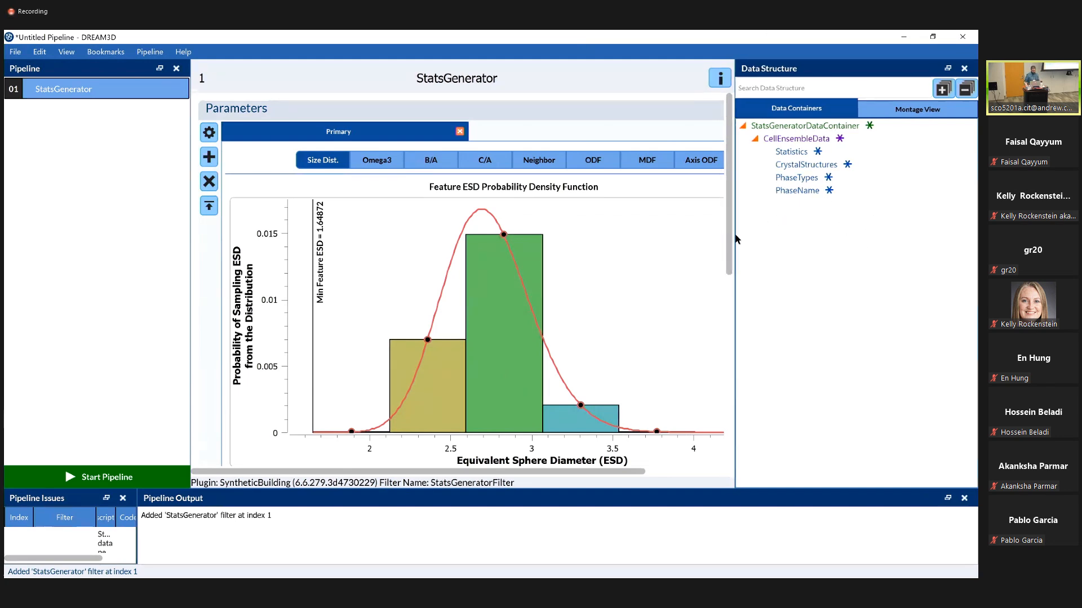
pyautogui.scroll(-2, 714, 236)
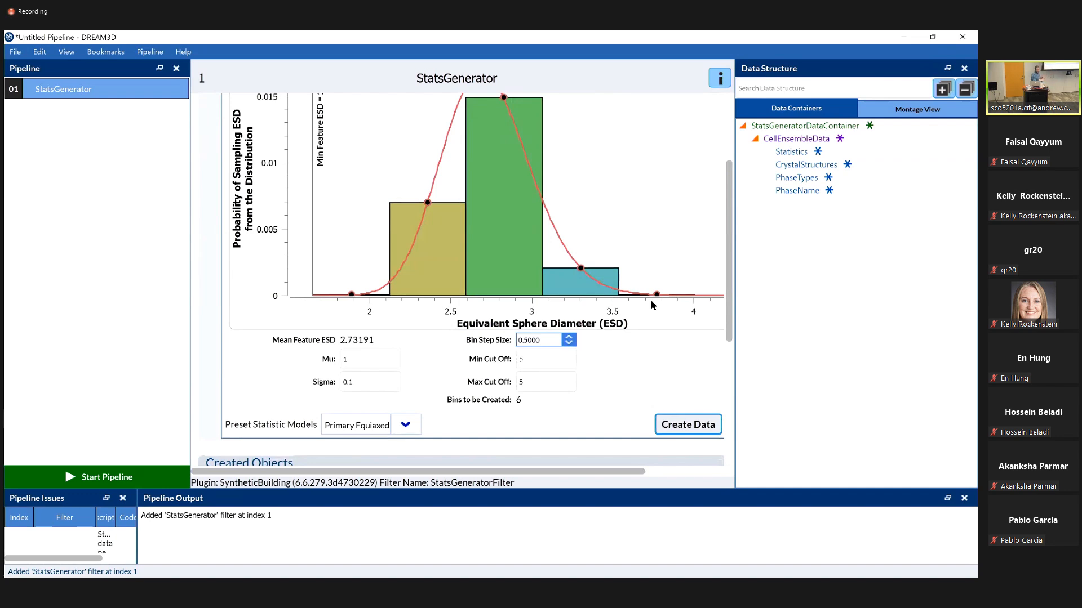
pyautogui.click(704, 423)
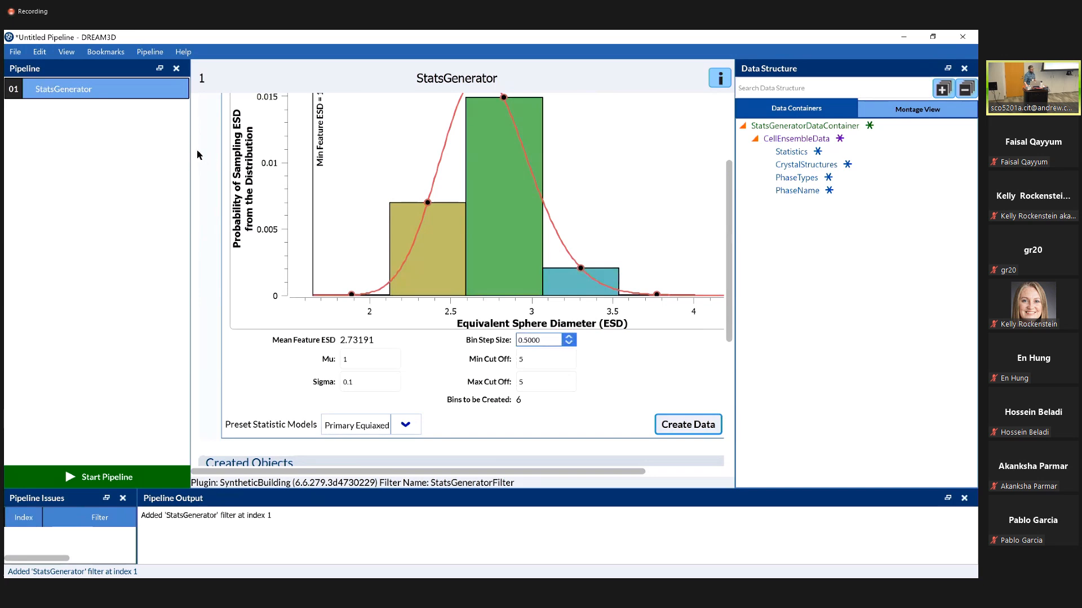
# Add a second StatsGenerator phase named AGG with Hexagonal crystal structure, Primary phase type and a fraction of 0.2.
pyautogui.scroll(3, 256, 176)
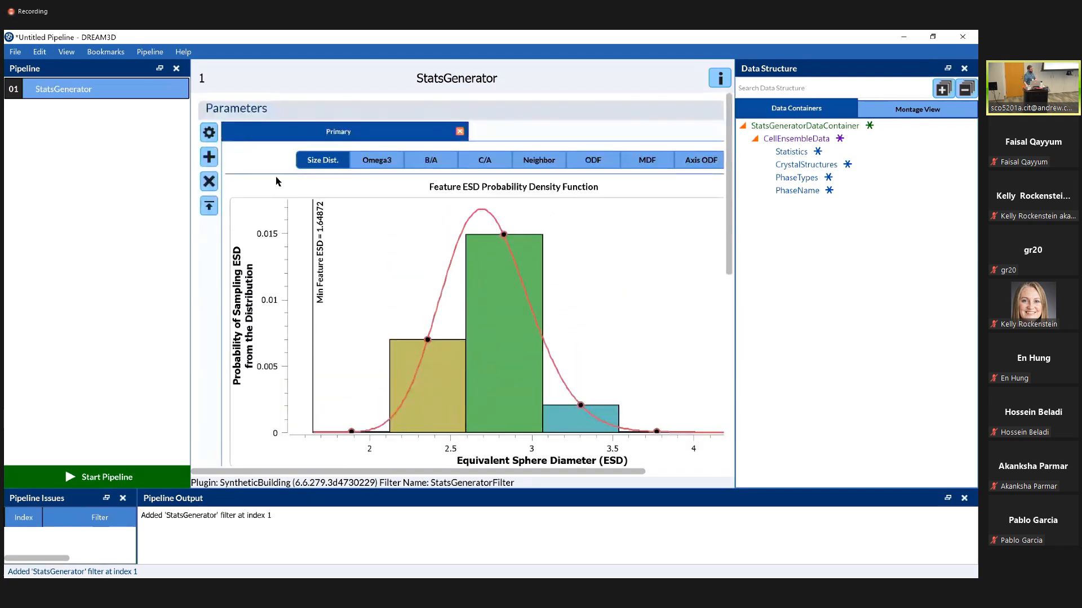
pyautogui.click(209, 159)
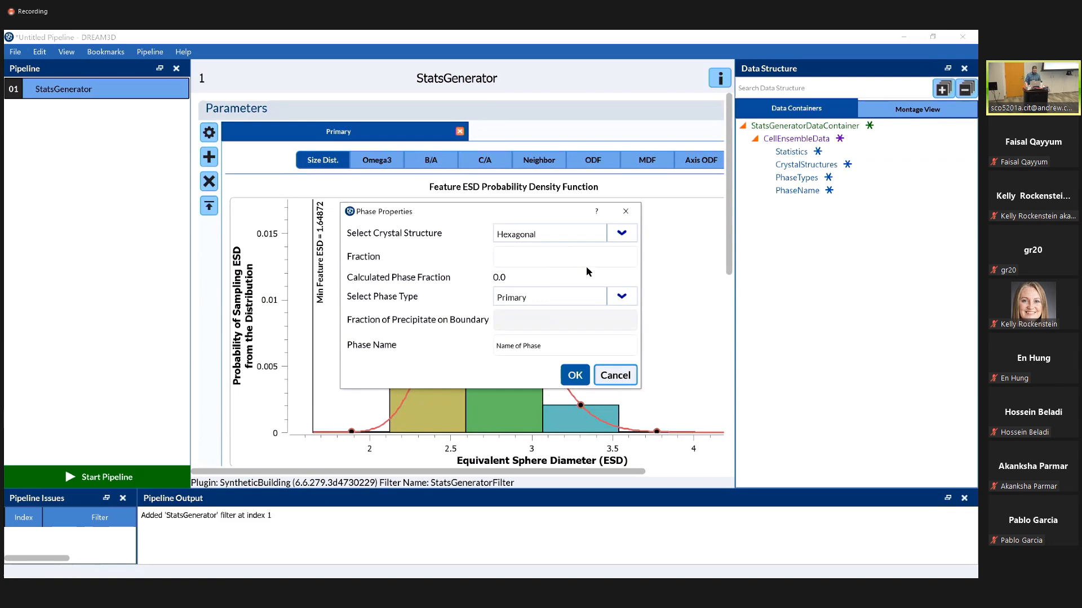
pyautogui.click(580, 258)
pyautogui.write('0.2')
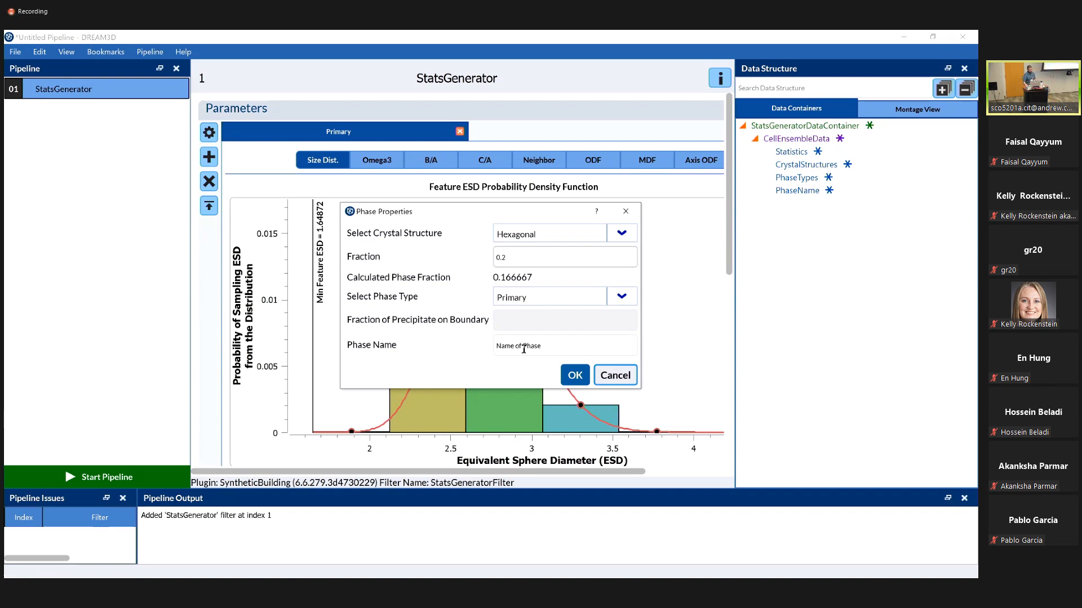
pyautogui.moveTo(555, 346); pyautogui.dragTo(472, 345)
pyautogui.write('AGG')
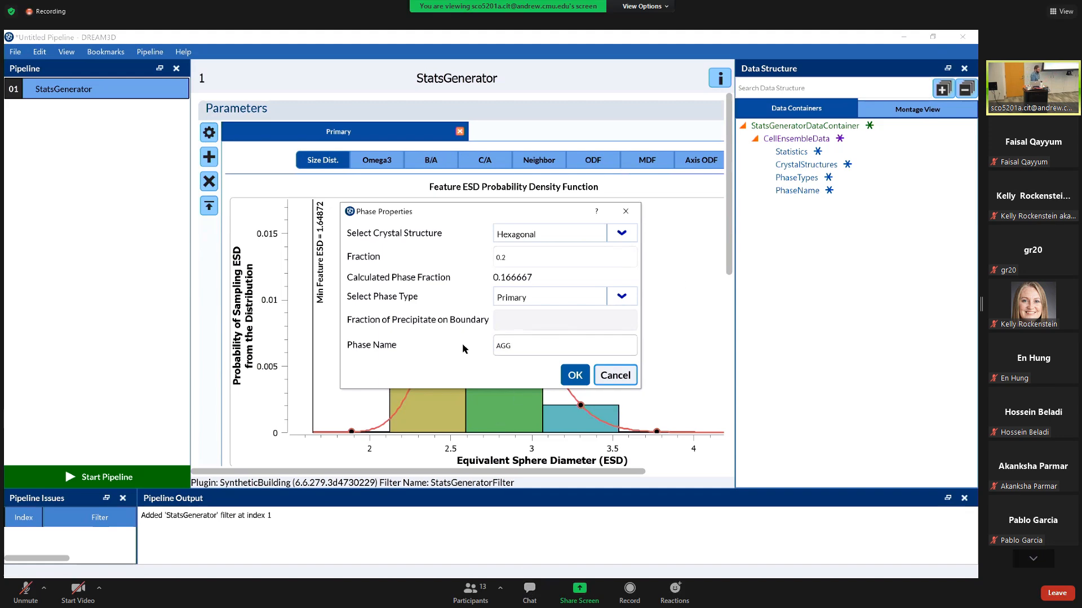
pyautogui.click(573, 376)
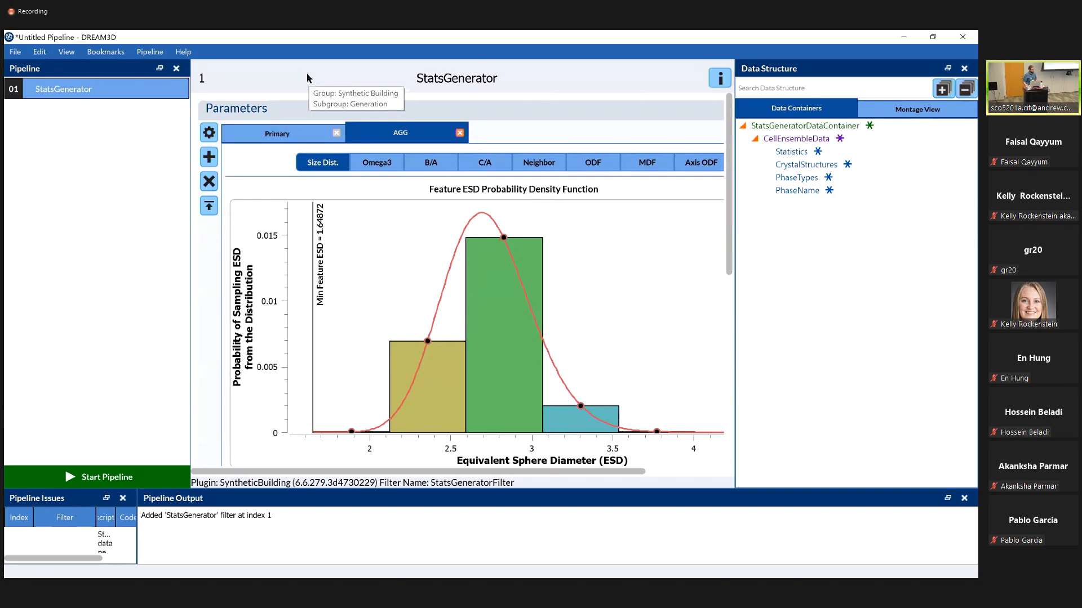
# Set the fraction of the original cubic Primary phase to 0.8 in its phase properties.
pyautogui.click(268, 134)
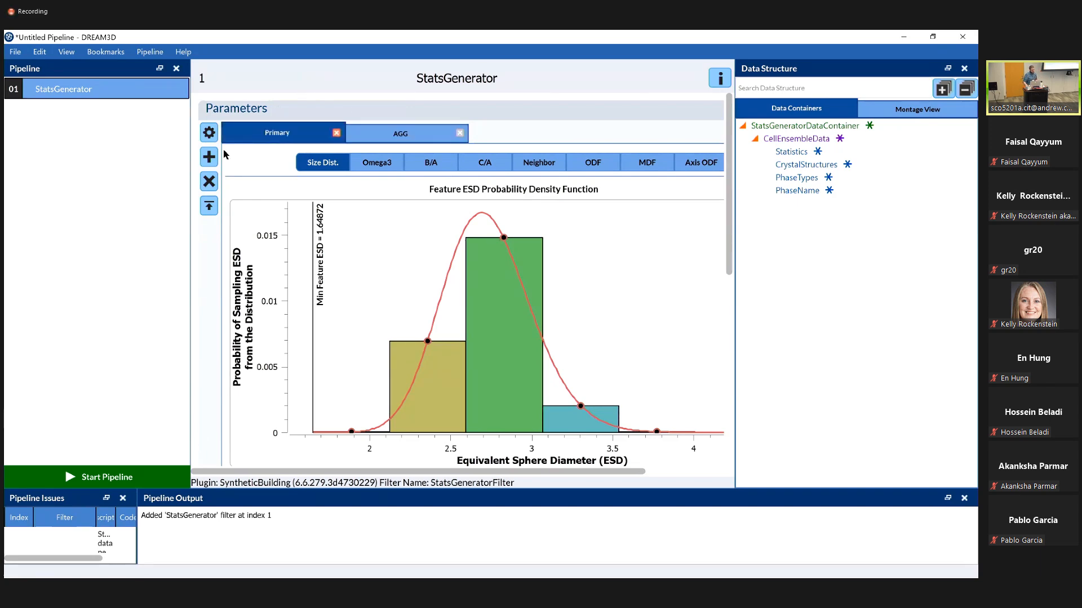
pyautogui.click(209, 133)
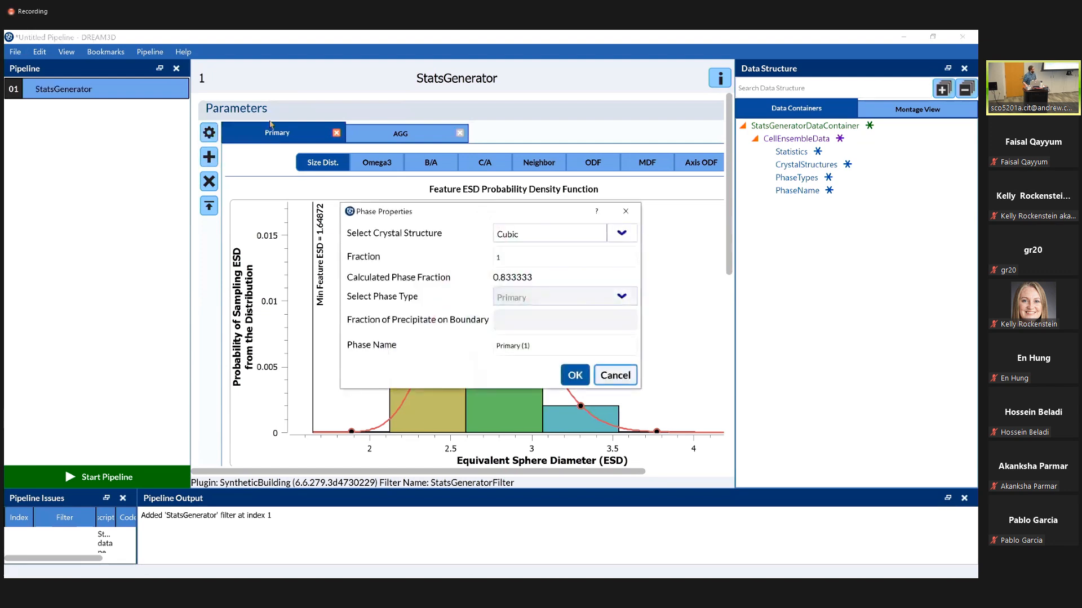
pyautogui.click(522, 257)
pyautogui.press('BackSpace')
pyautogui.write('0.8')
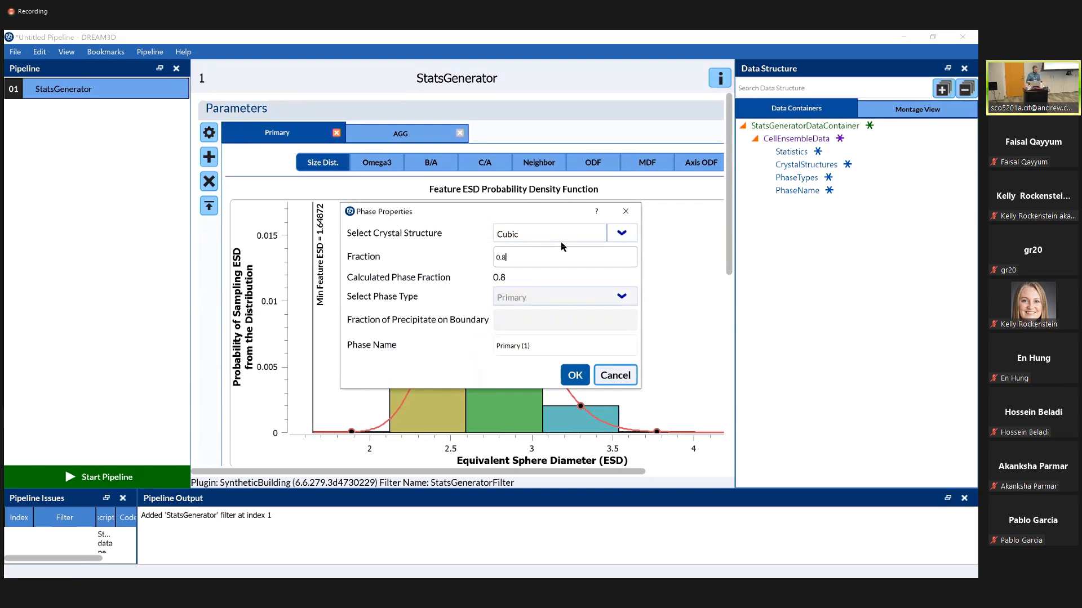
pyautogui.click(575, 376)
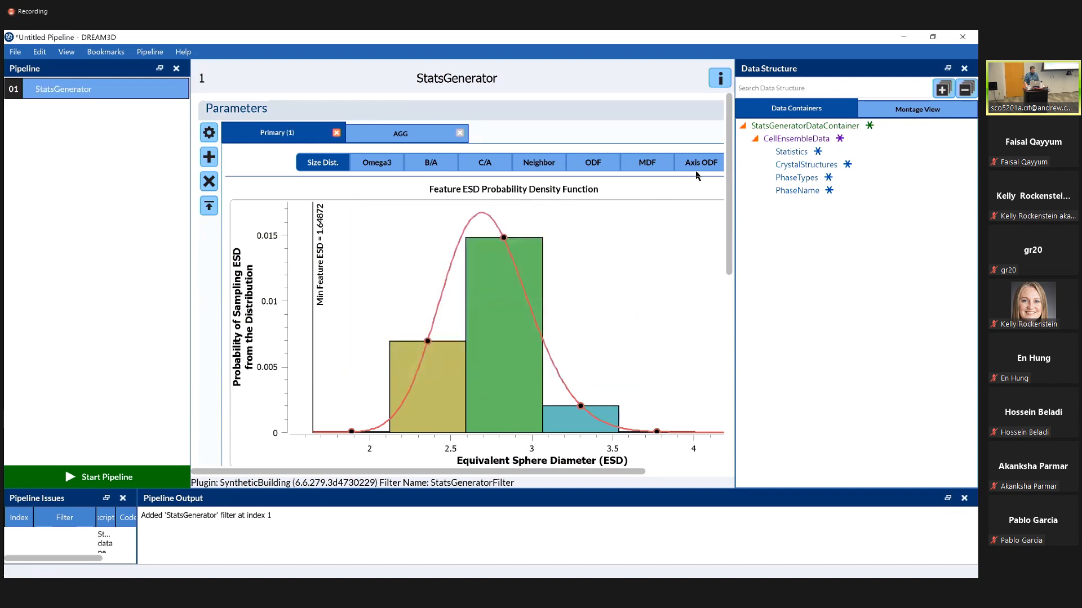
# Set Mu to 3 in the AGG phase's size distribution and create its statistics data.
pyautogui.click(396, 134)
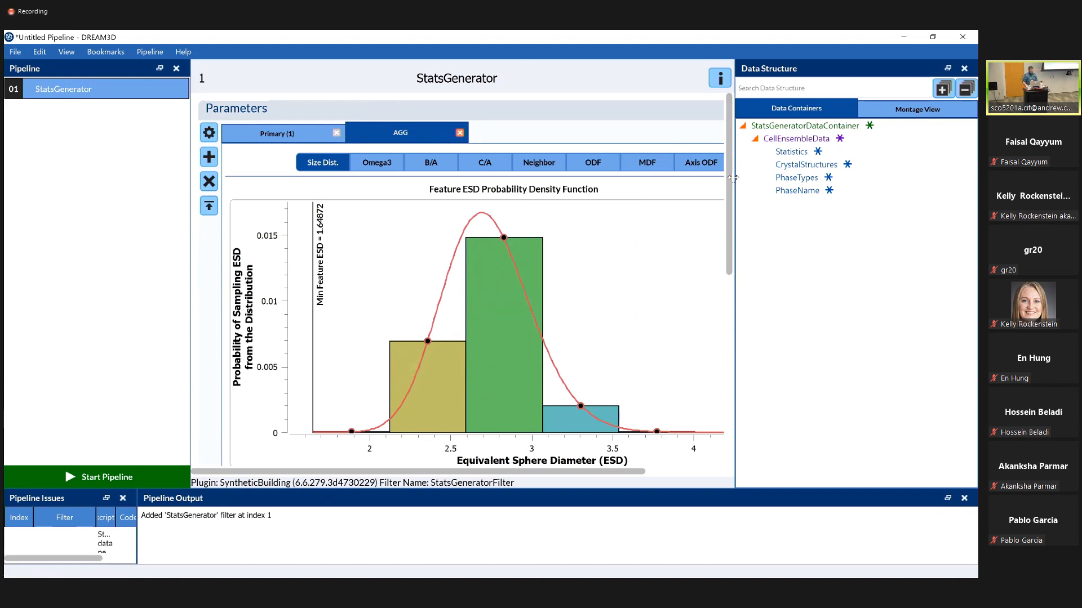
pyautogui.moveTo(729, 252); pyautogui.dragTo(741, 338)
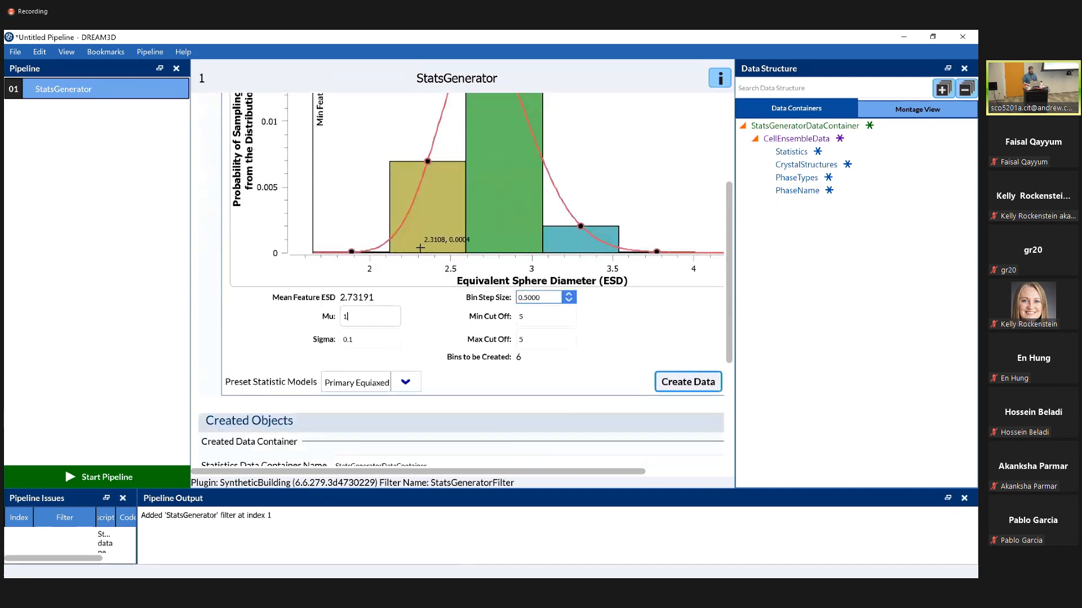
pyautogui.press('BackSpace')
pyautogui.write('3')
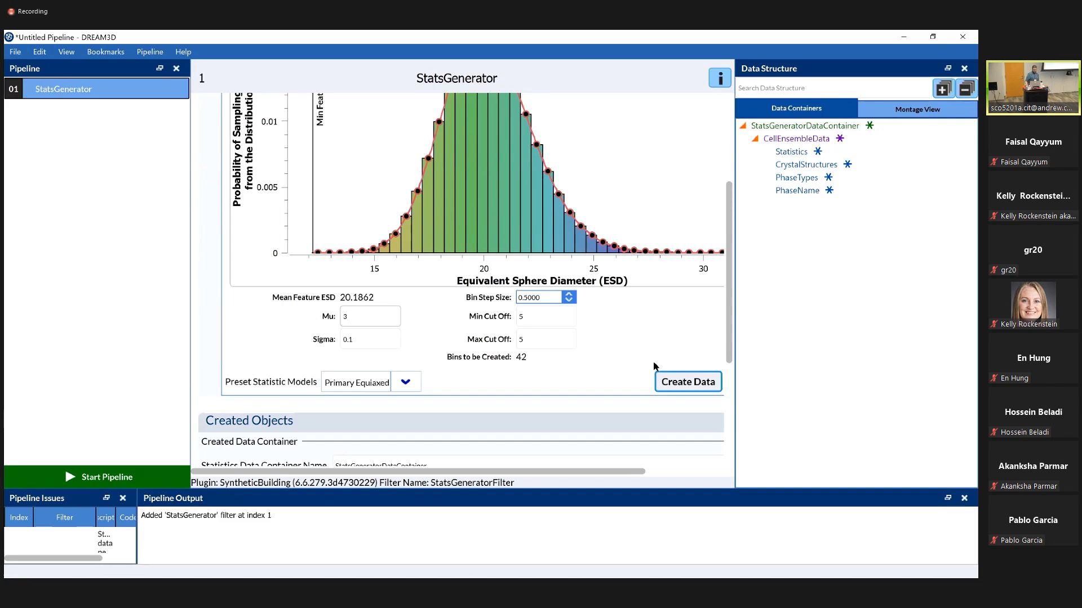
pyautogui.click(682, 383)
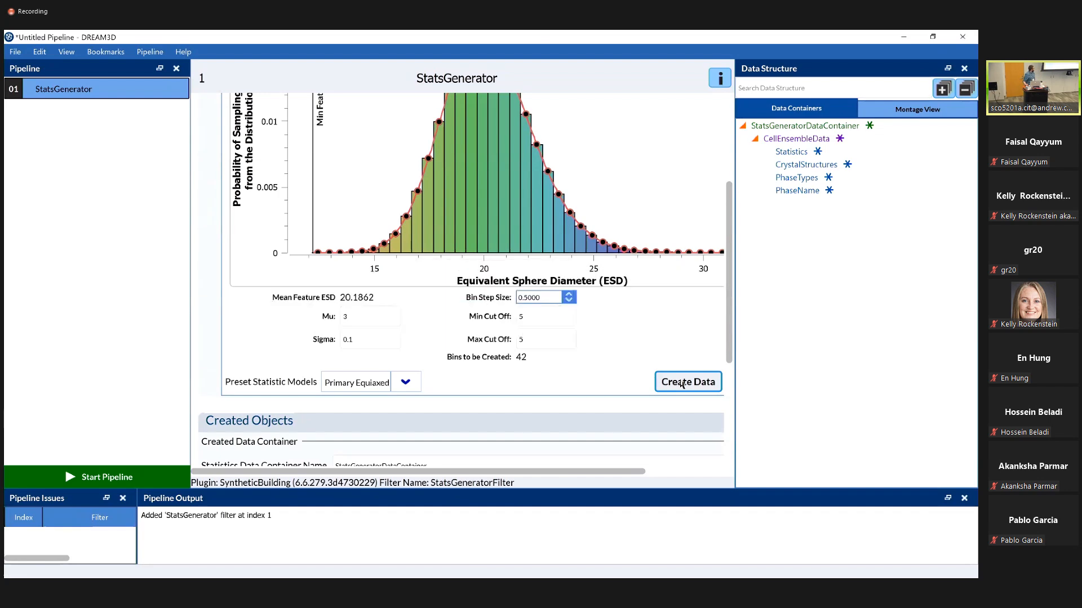
pyautogui.scroll(1, 646, 315)
pyautogui.scroll(3, 647, 316)
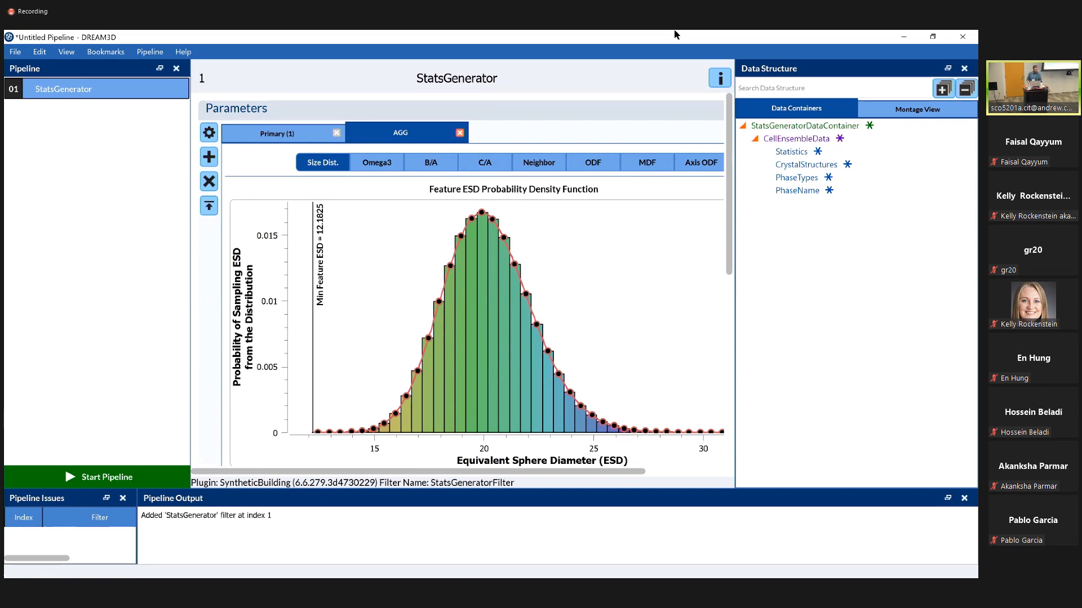
# Show the filter list, search it for "initia" and add the Initialize Synthetic Volume filter after StatsGenerator.
pyautogui.click(71, 54)
pyautogui.click(71, 66)
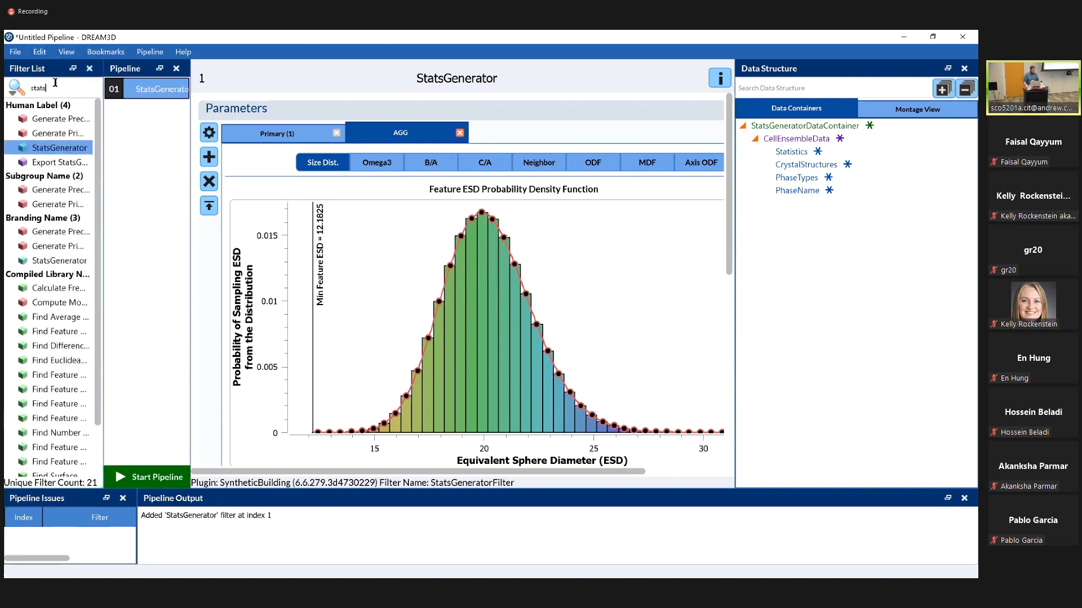
pyautogui.moveTo(55, 83); pyautogui.dragTo(103, 34)
pyautogui.press('BackSpace')
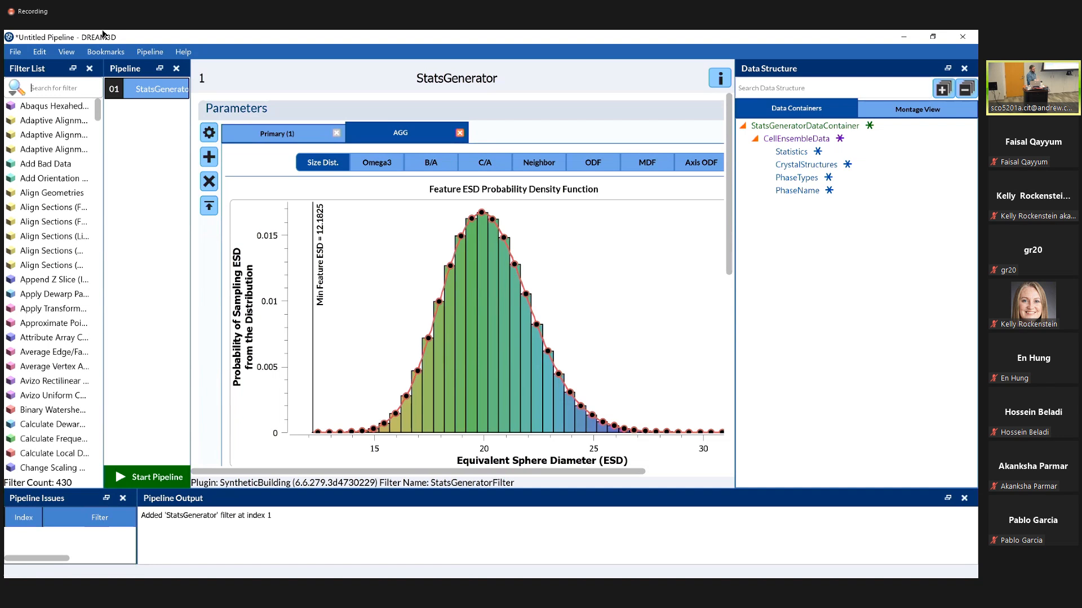
pyautogui.write('initia')
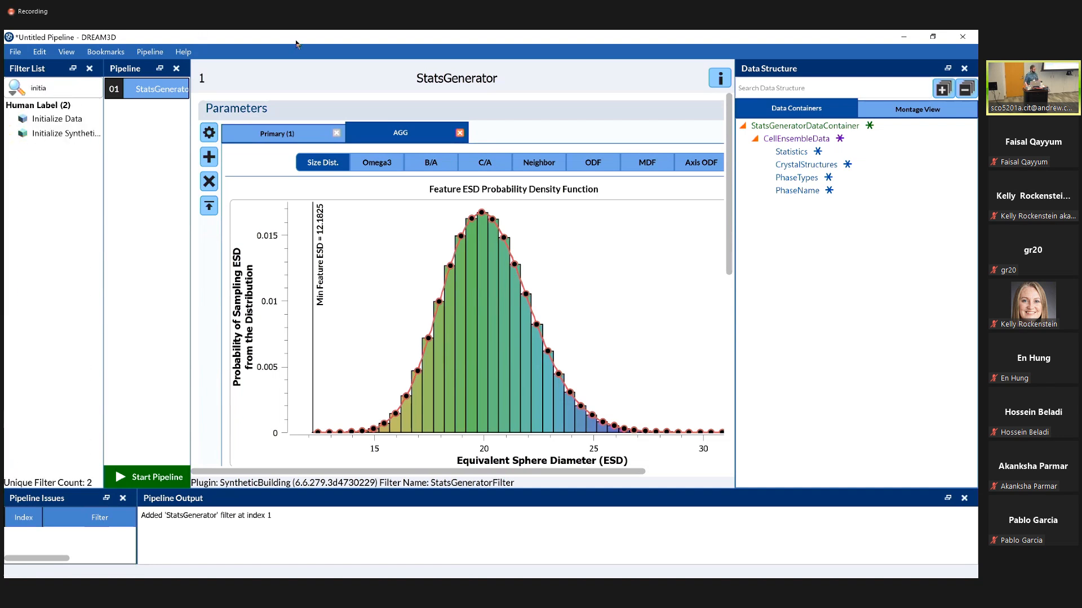
pyautogui.moveTo(96, 134); pyautogui.dragTo(133, 118)
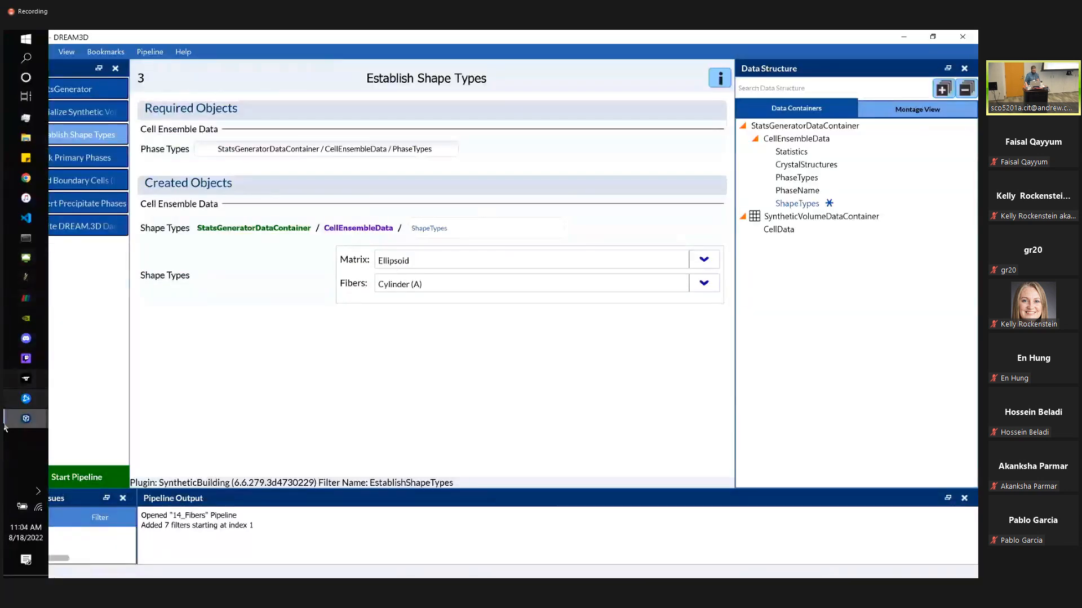
# Check the Initialize Synthetic Volume settings in the 15_Bimodal pipeline window and return to the untitled pipeline.
pyautogui.click(23, 420)
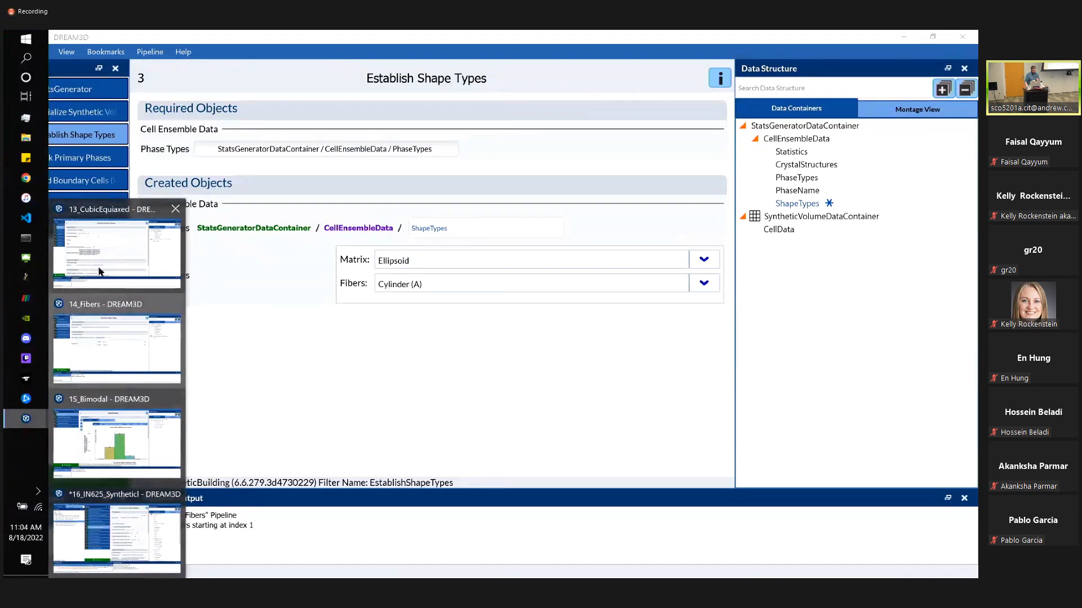
pyautogui.click(88, 439)
pyautogui.click(100, 120)
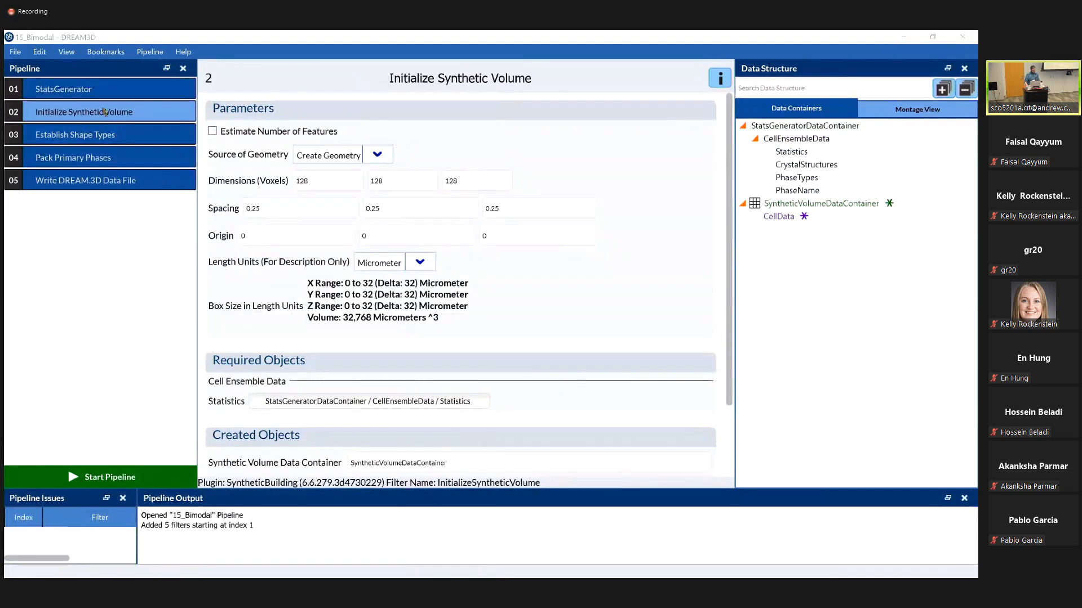
pyautogui.press('super+Tab')
pyautogui.click(66, 96)
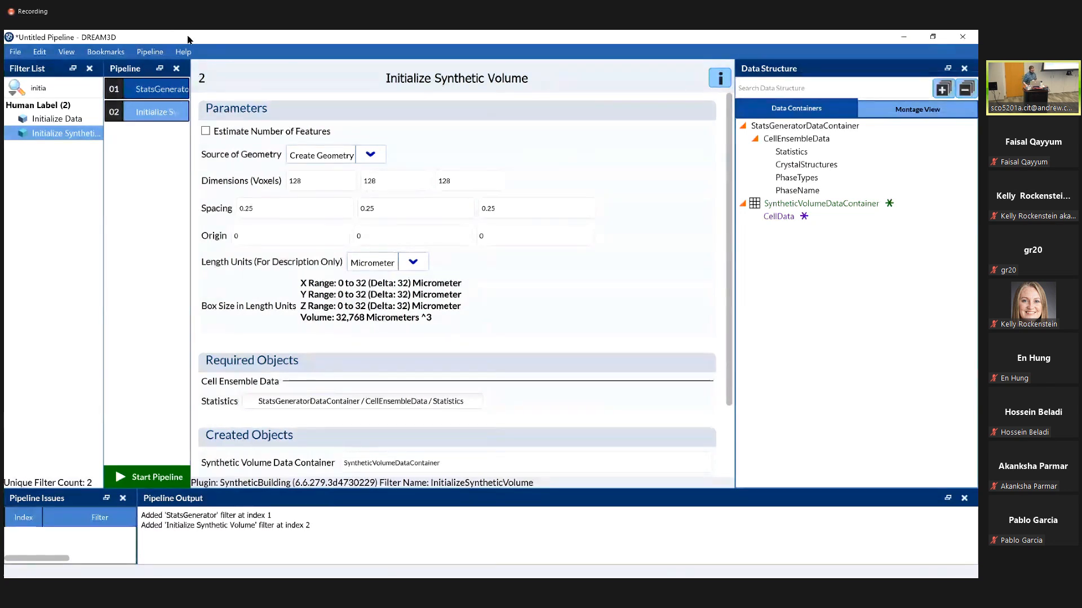
# Search the filters for "establish" and add Establish Shape Types as the third filter of the pipeline.
pyautogui.doubleClick(59, 89)
pyautogui.press('BackSpace')
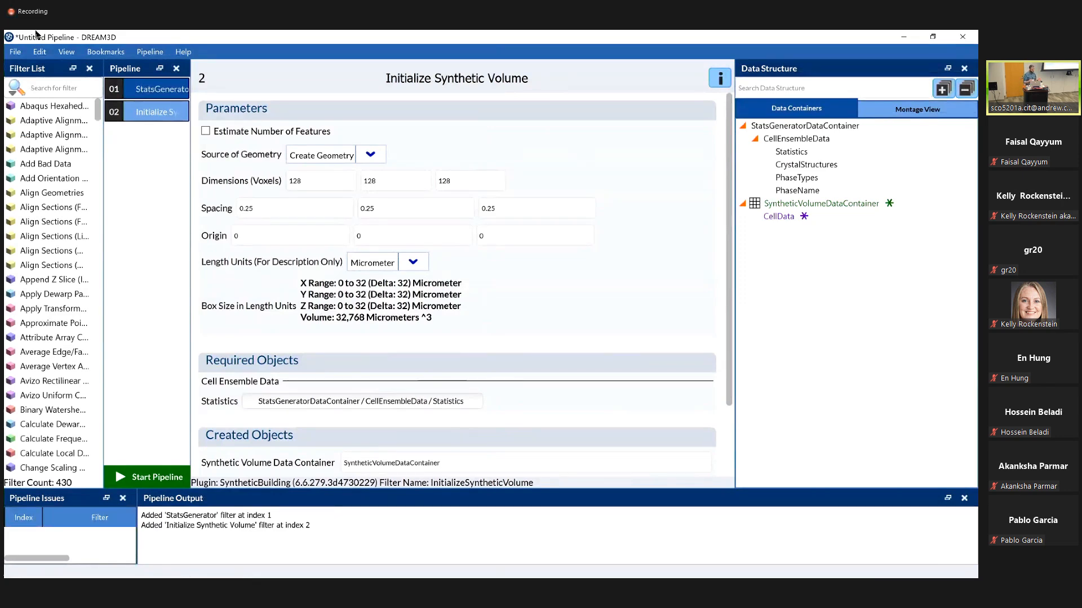
pyautogui.write('establish')
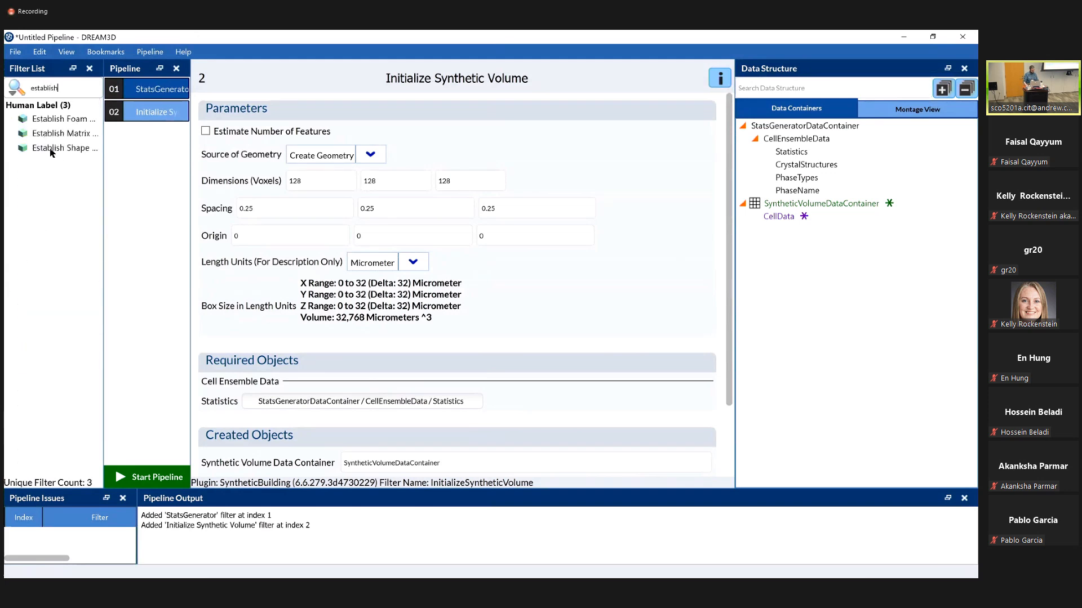
pyautogui.moveTo(50, 151); pyautogui.dragTo(122, 135)
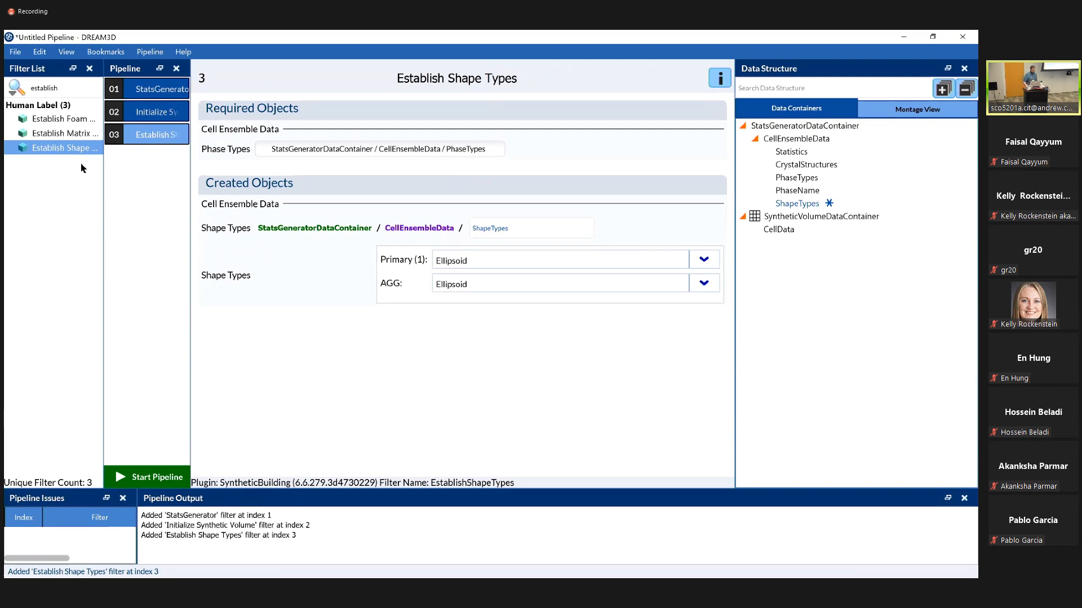
# Search the filters for "pack primary" and add Pack Primary Phases as the fourth filter of the pipeline.
pyautogui.moveTo(59, 88); pyautogui.dragTo(22, 82)
pyautogui.write('pack primary')
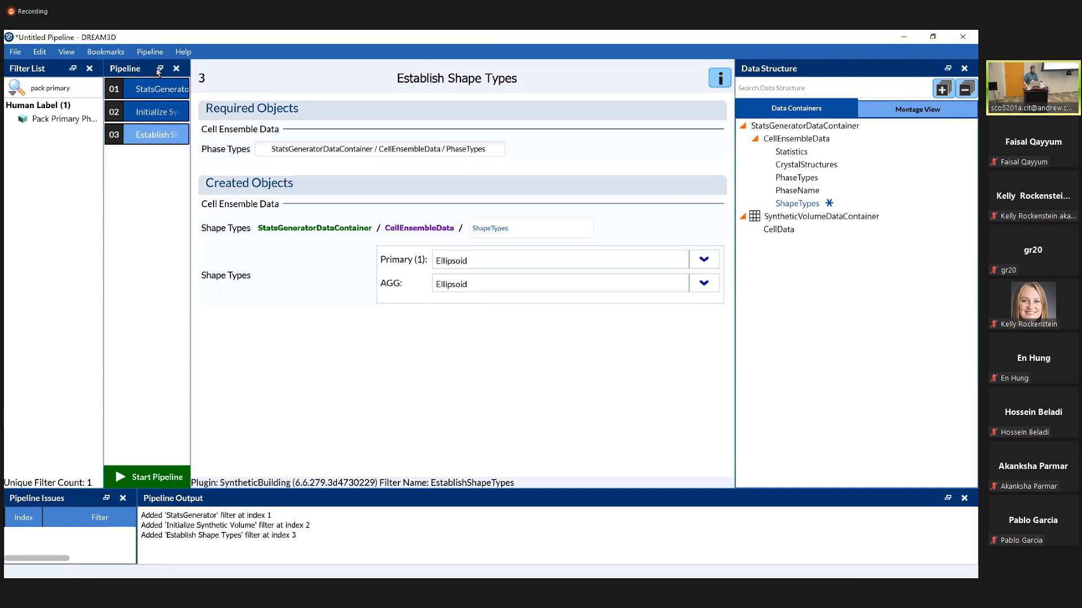
pyautogui.moveTo(56, 119); pyautogui.dragTo(121, 163)
pyautogui.click(121, 163)
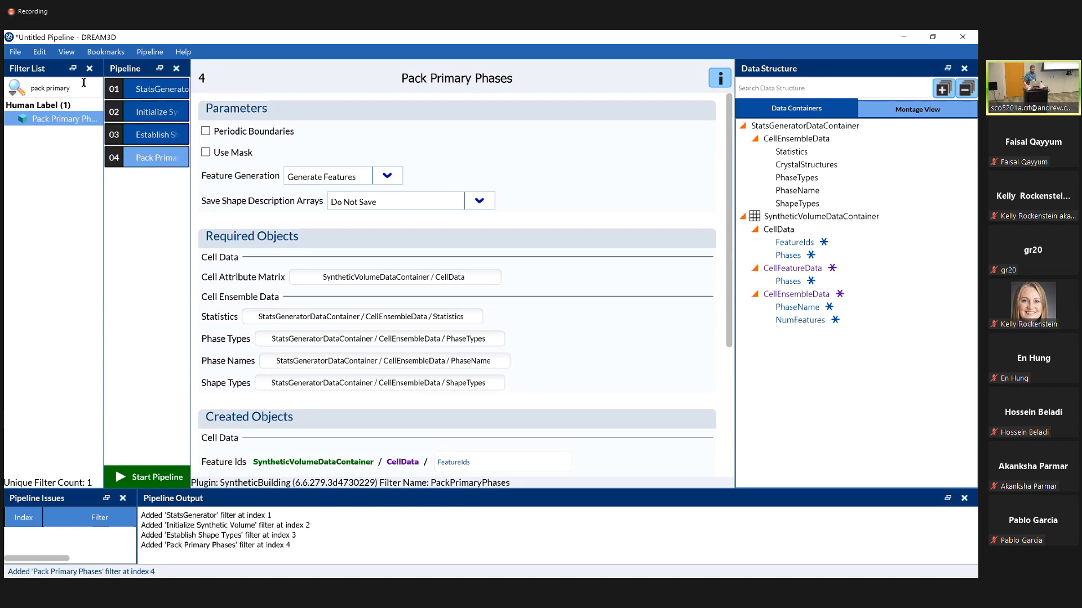
# Search the filters for "write drea" and add Write DREAM.3D Data File at the end of the pipeline.
pyautogui.moveTo(38, 88); pyautogui.dragTo(92, 84)
pyautogui.press('BackSpace')
pyautogui.press('BackSpace')
pyautogui.press('BackSpace')
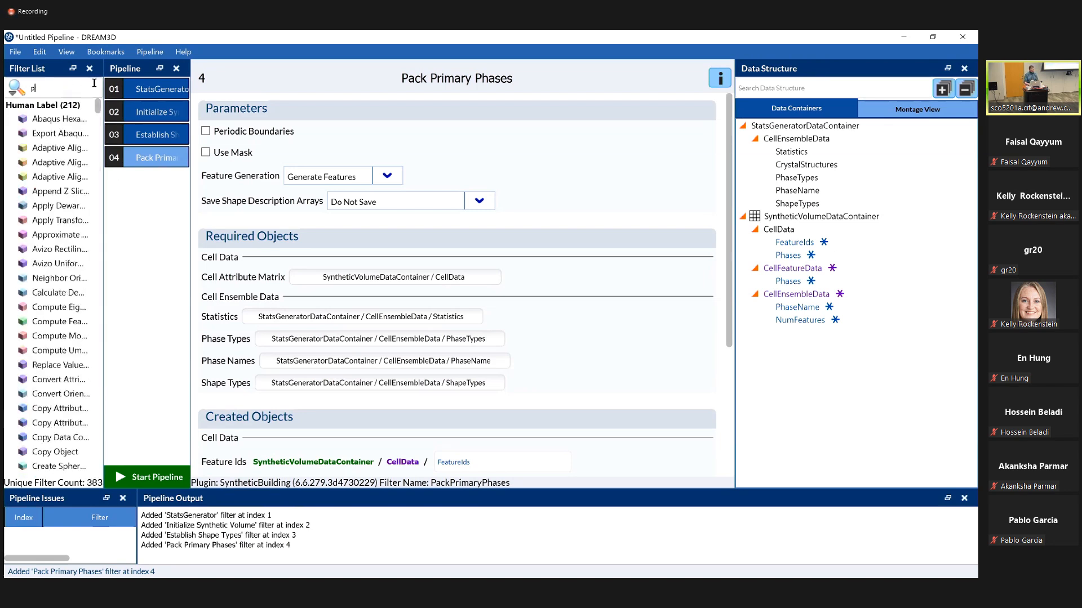
pyautogui.write('write drea')
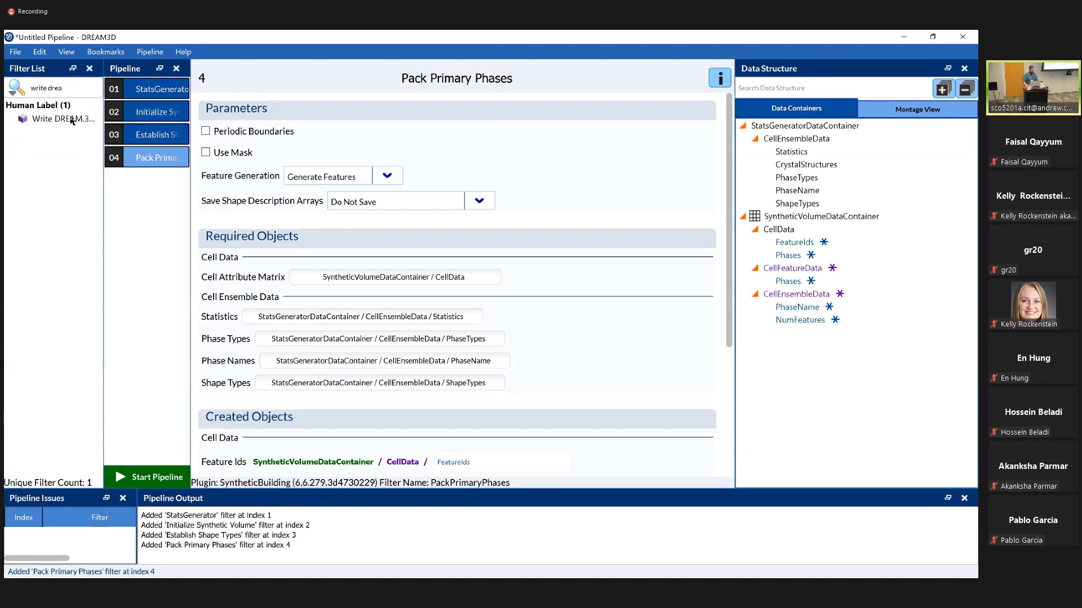
pyautogui.moveTo(59, 119); pyautogui.dragTo(145, 207)
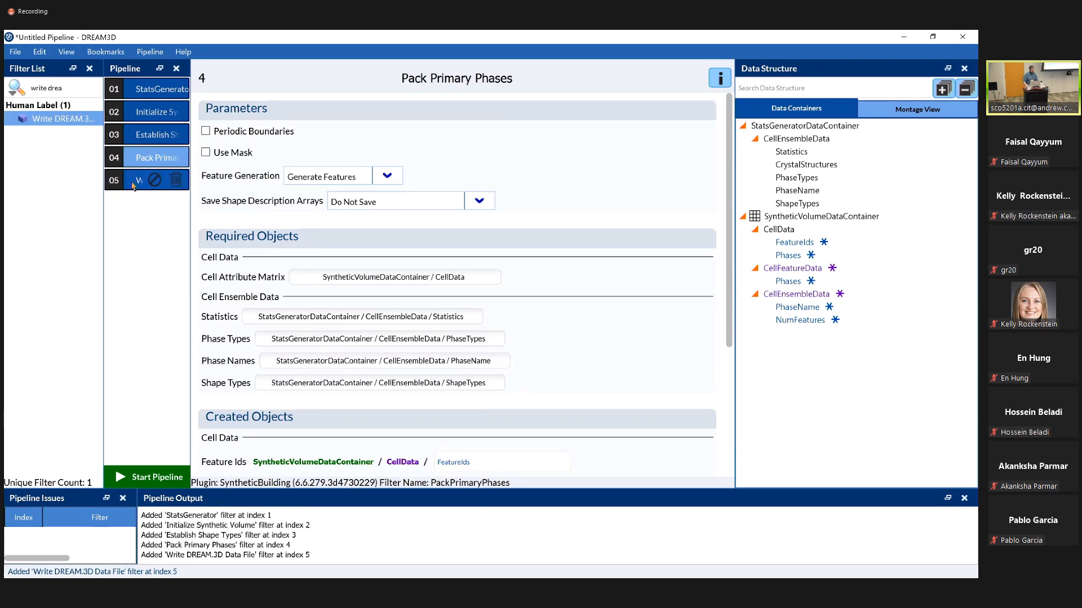
# Set the writer's output file to Bimodal in the Data/3DWorkshop2022/Output folder and run the pipeline.
pyautogui.click(698, 134)
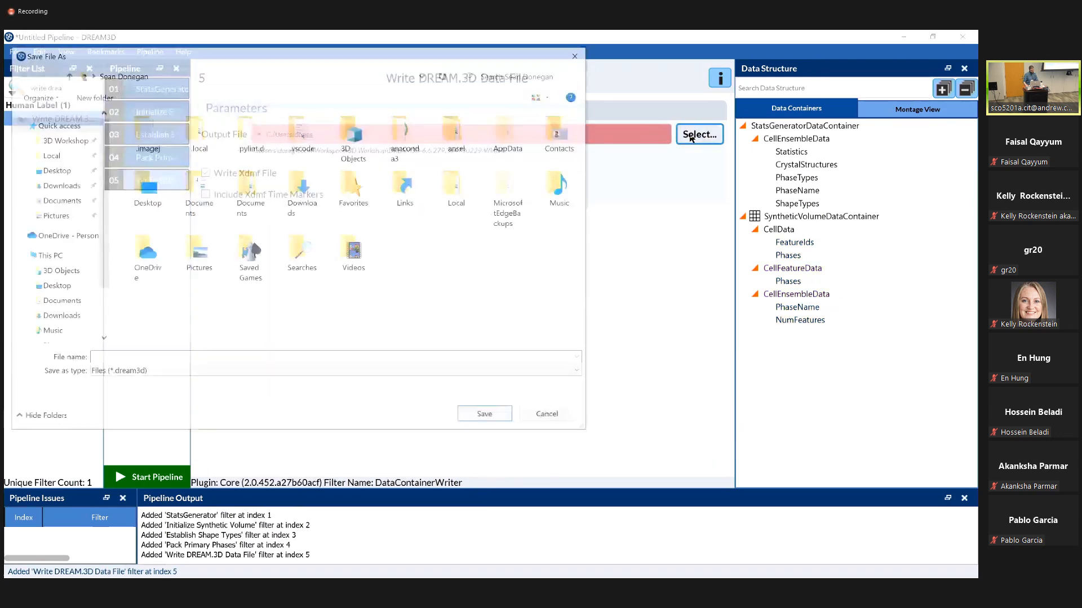
pyautogui.click(53, 140)
pyautogui.doubleClick(130, 136)
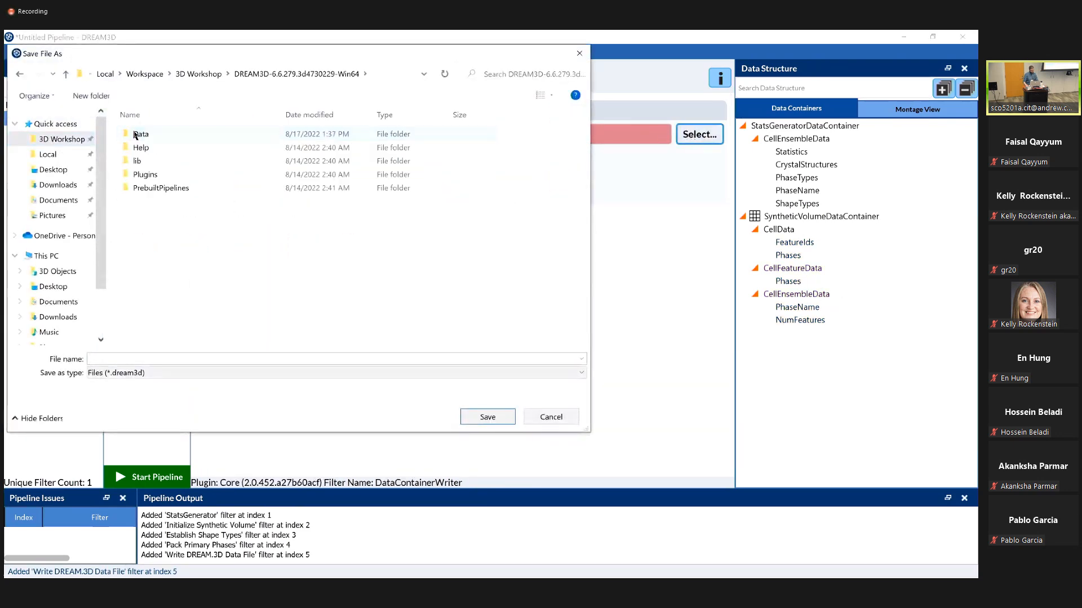
pyautogui.doubleClick(130, 135)
pyautogui.click(130, 137)
pyautogui.doubleClick(130, 136)
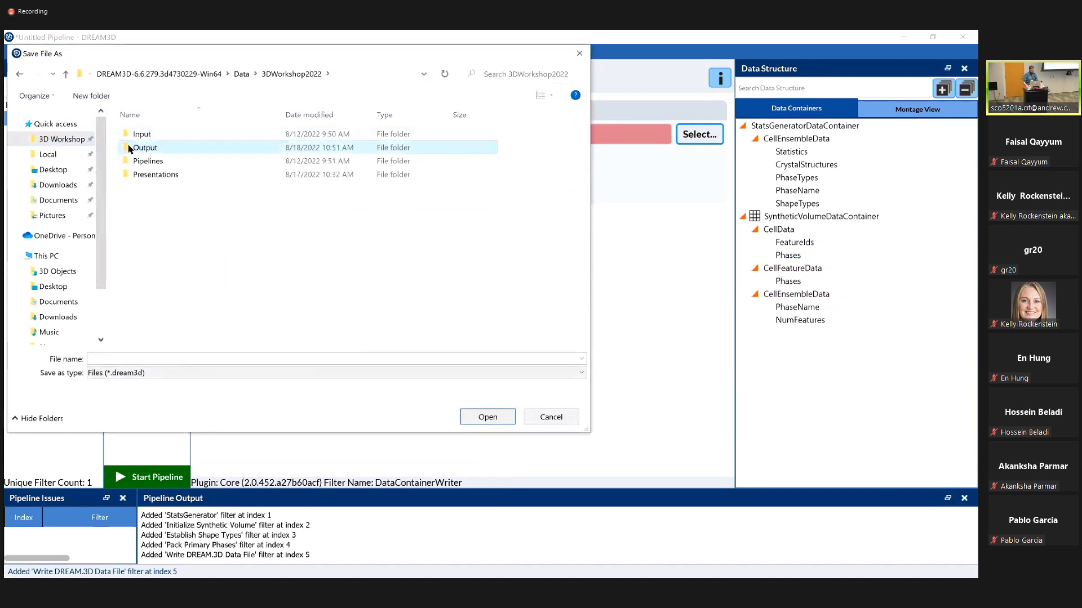
pyautogui.doubleClick(130, 147)
pyautogui.click(115, 357)
pyautogui.write('Bimodal')
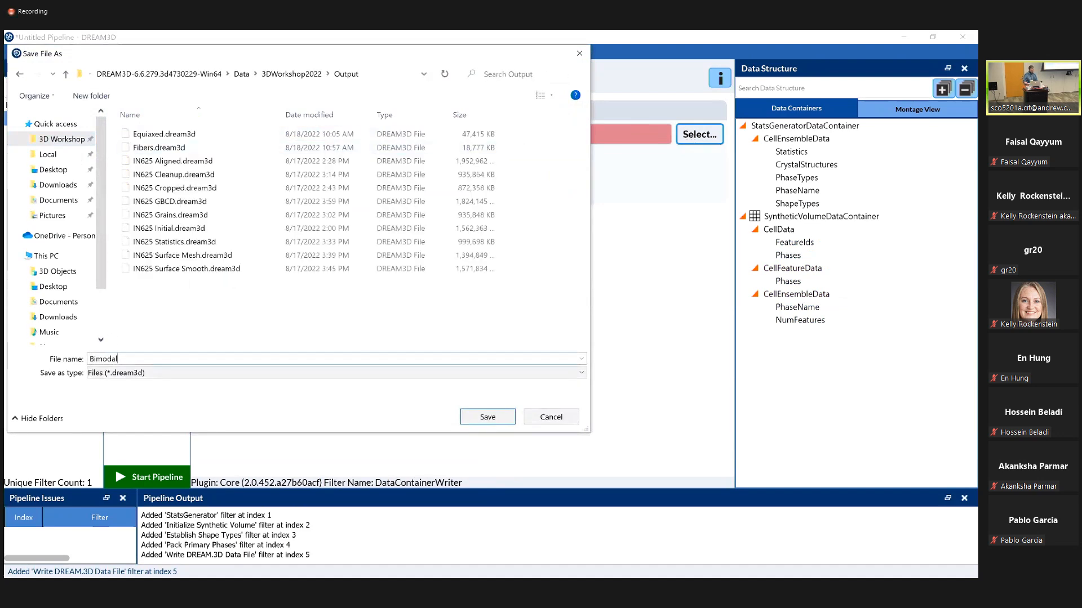
pyautogui.press('Return')
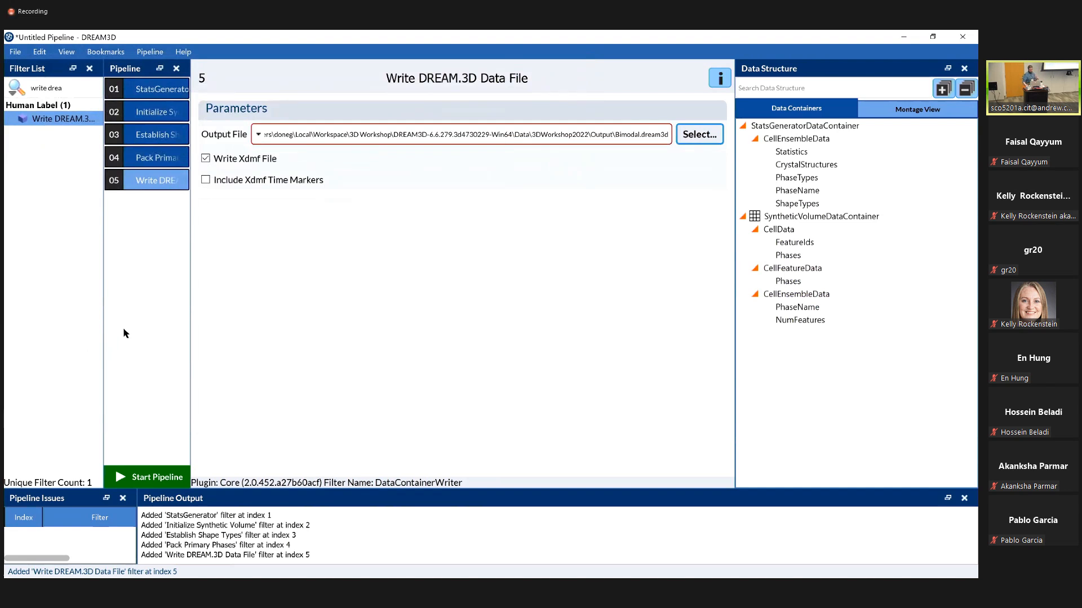
pyautogui.click(119, 480)
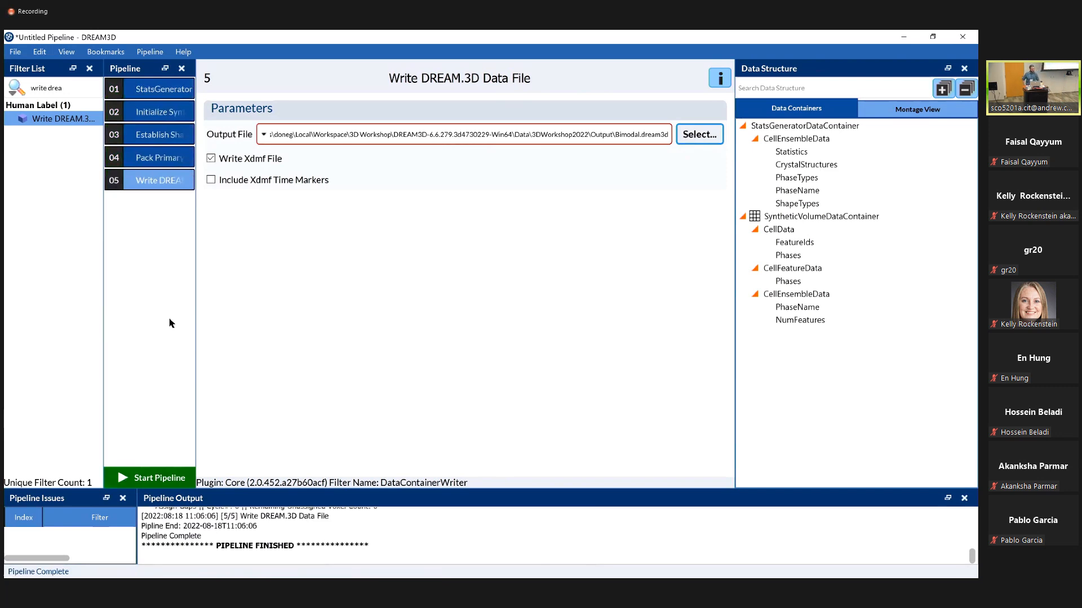
# Open Bimodal.xdmf from the Output folder in ParaView with the XDMF Reader and load its data.
pyautogui.moveTo(4, 34)
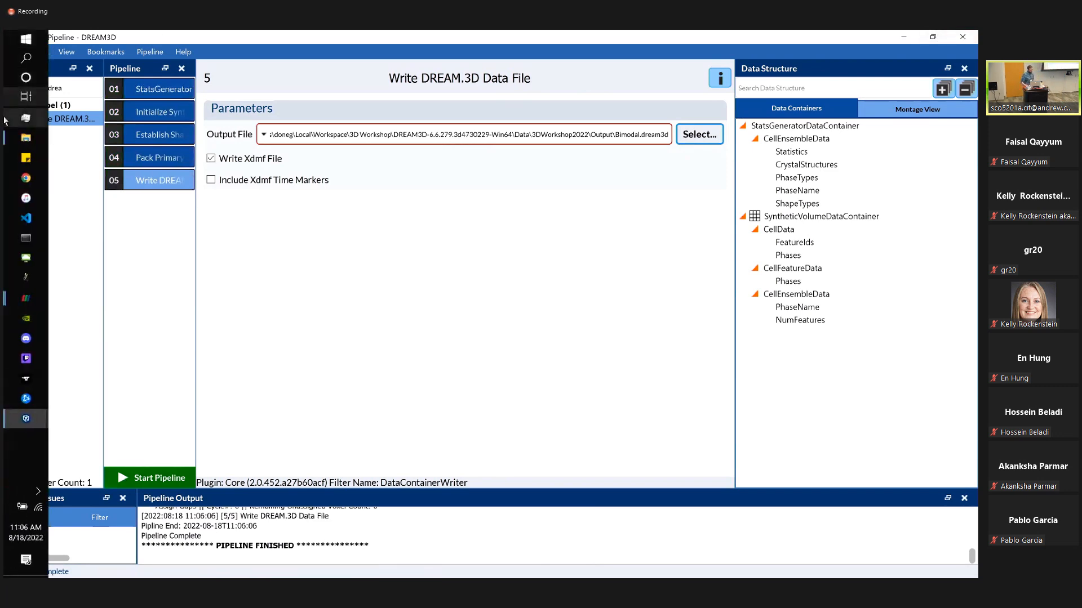
pyautogui.click(6, 139)
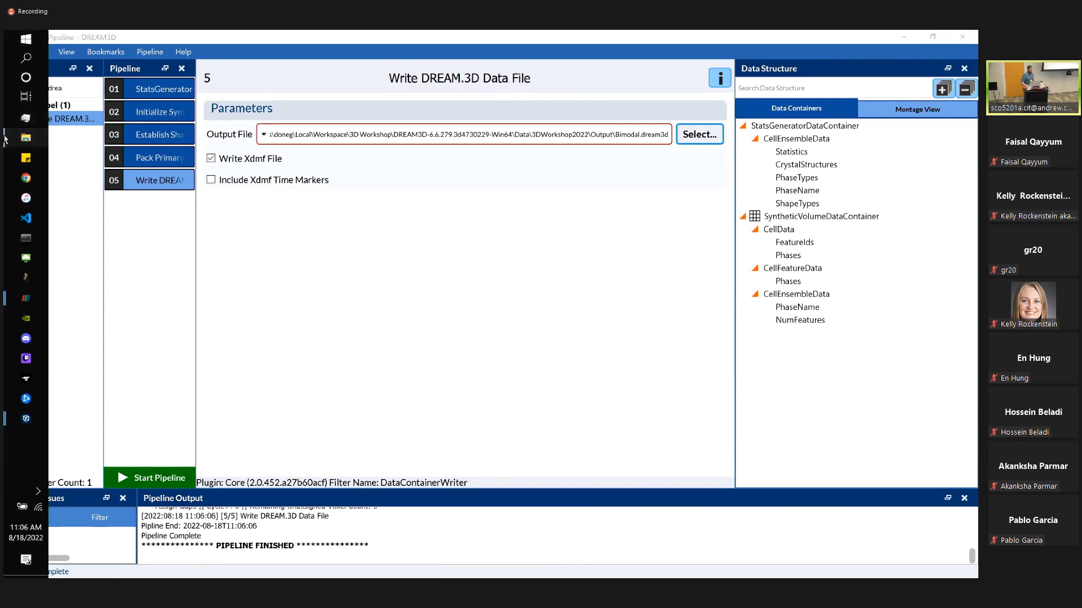
pyautogui.click(6, 140)
pyautogui.click(6, 140)
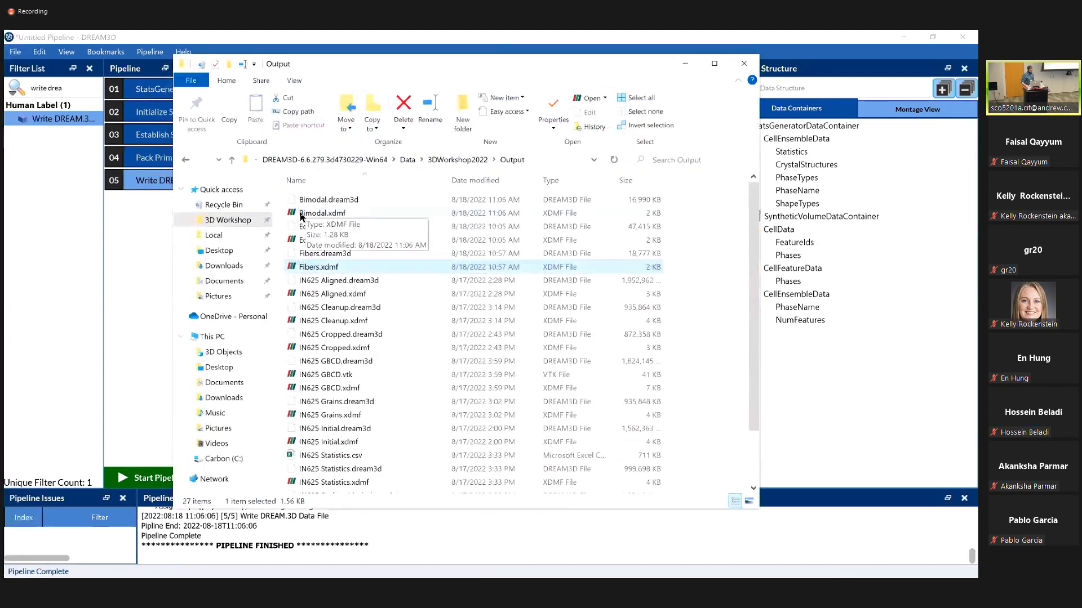
pyautogui.click(302, 217)
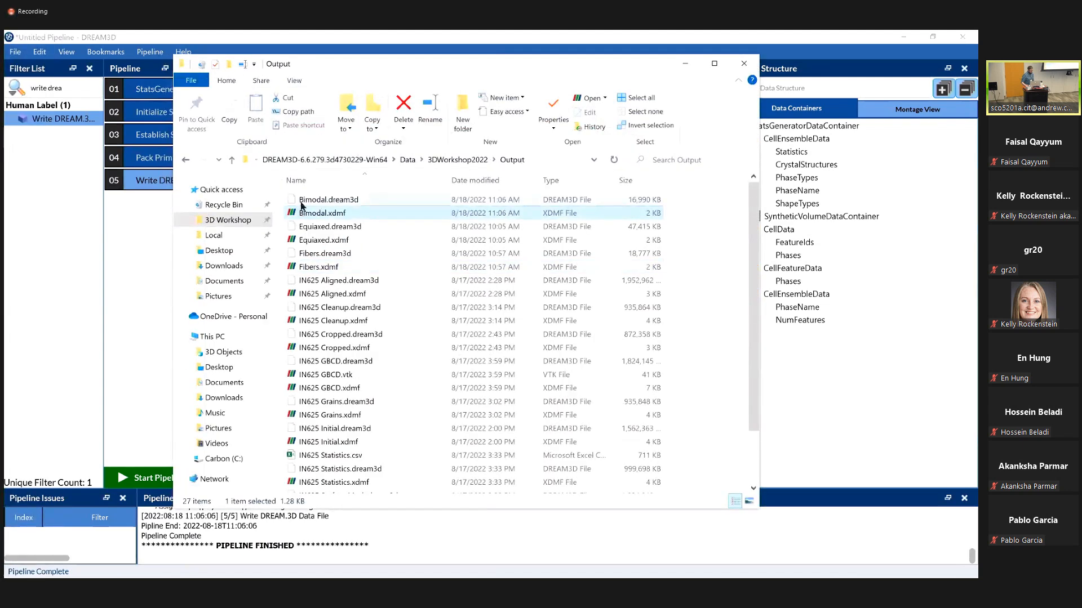
pyautogui.doubleClick(304, 215)
pyautogui.click(356, 165)
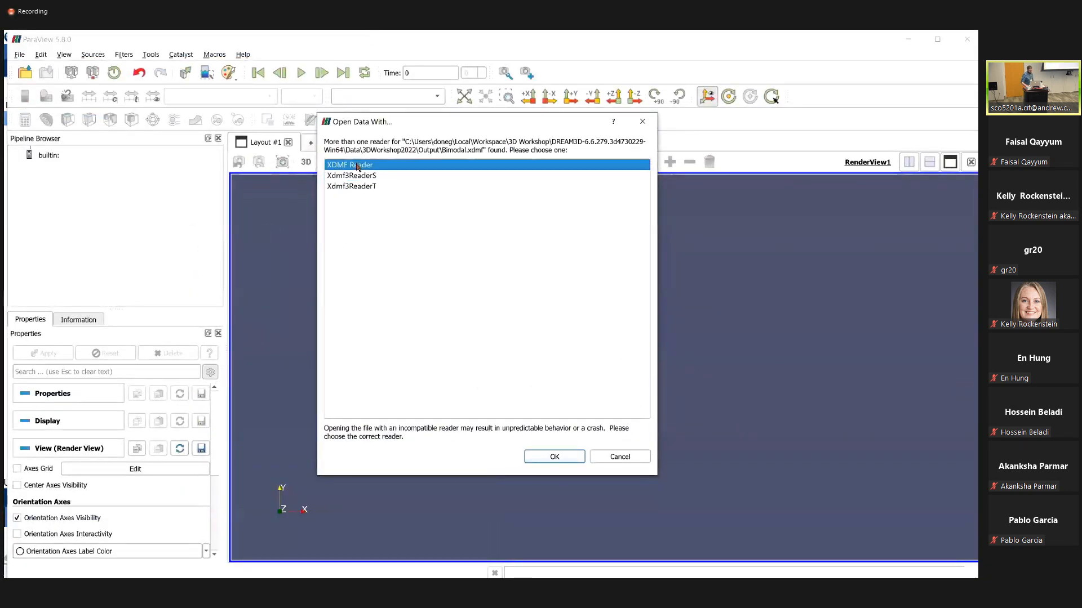
pyautogui.press('Return')
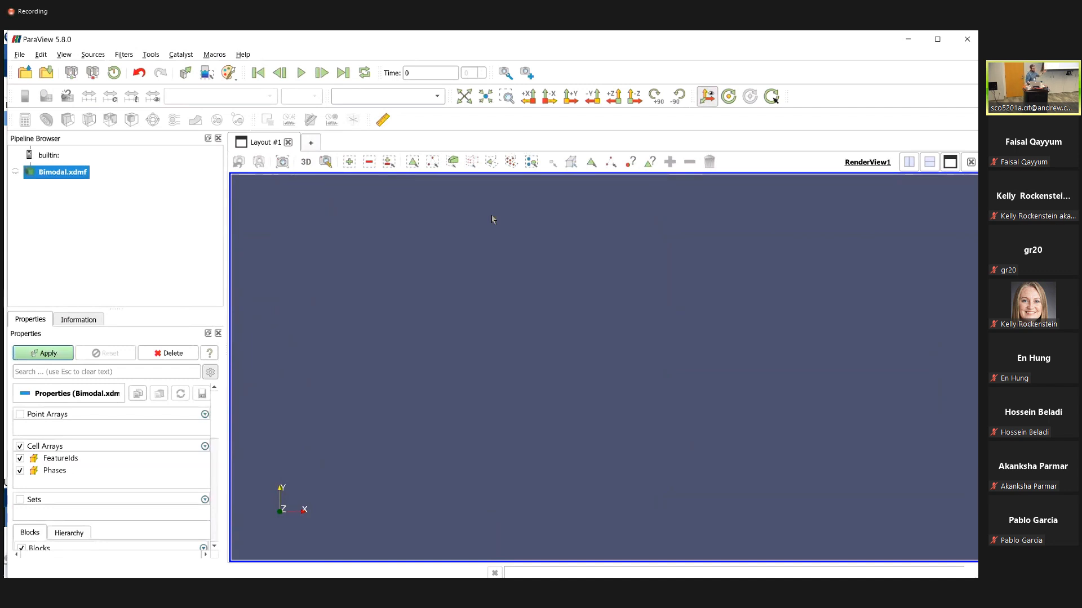
pyautogui.click(49, 355)
# Display the Bimodal volume as a Surface colored by Phases and rotate it to inspect the phase regions.
pyautogui.click(341, 97)
pyautogui.click(340, 153)
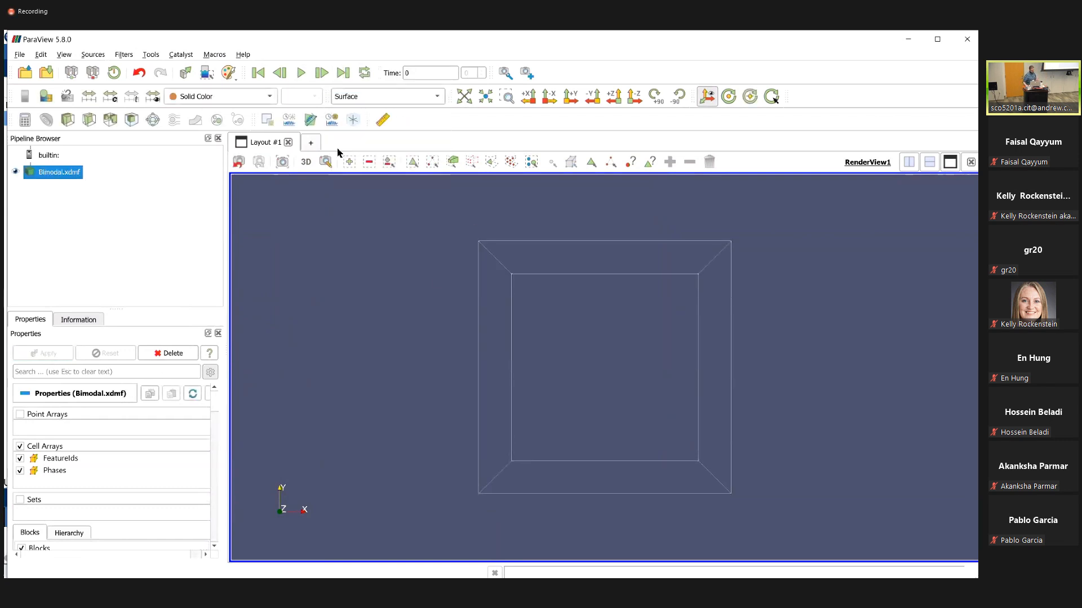
pyautogui.click(208, 97)
pyautogui.click(200, 126)
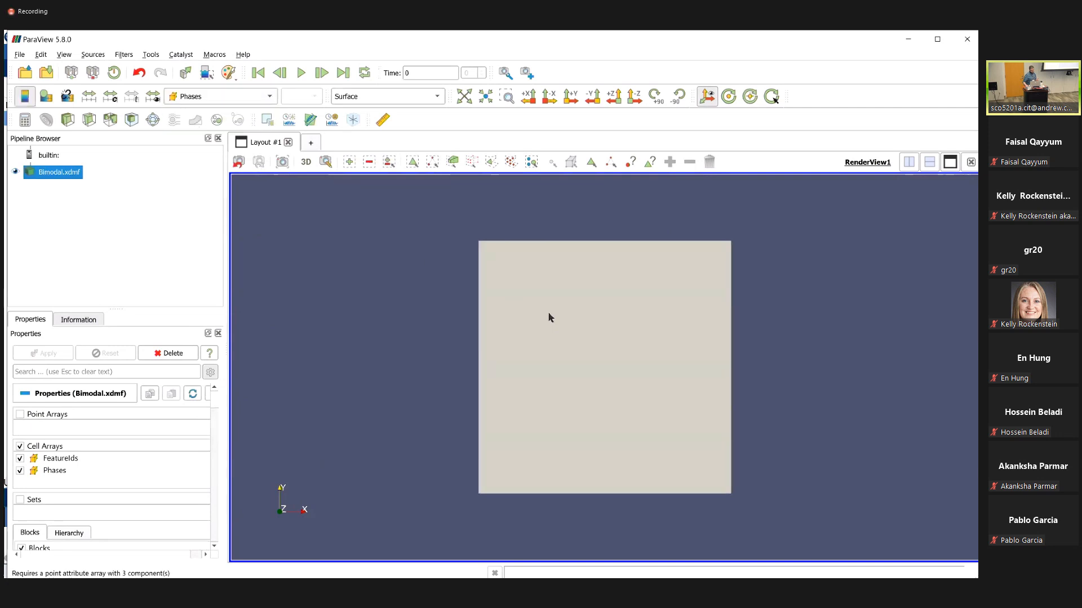
pyautogui.moveTo(417, 222); pyautogui.dragTo(505, 239)
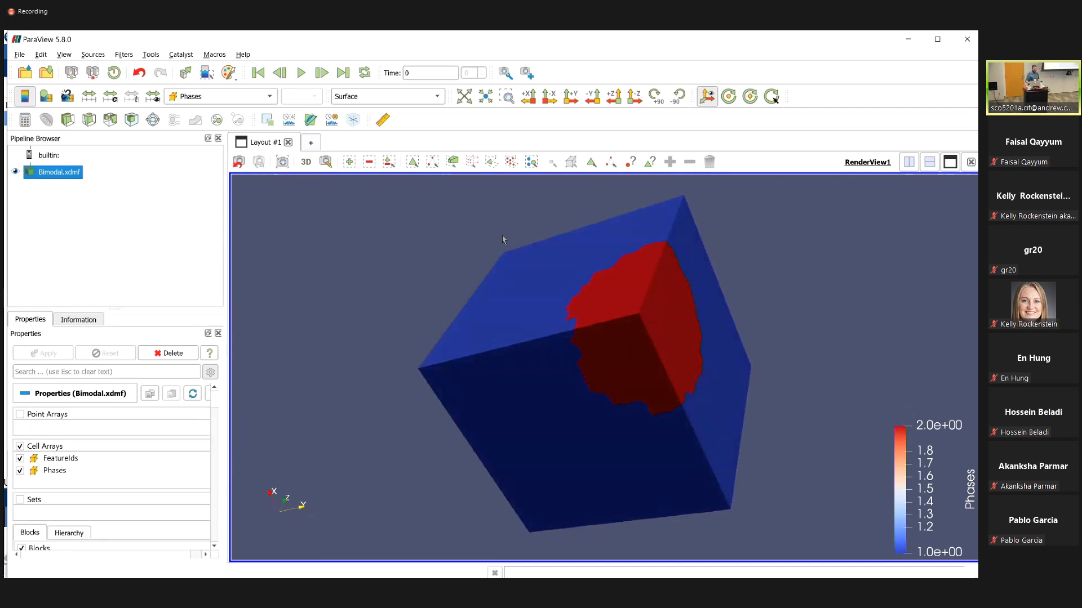
# Color the Bimodal volume by FeatureIds and inspect the grains from another angle.
pyautogui.click(202, 102)
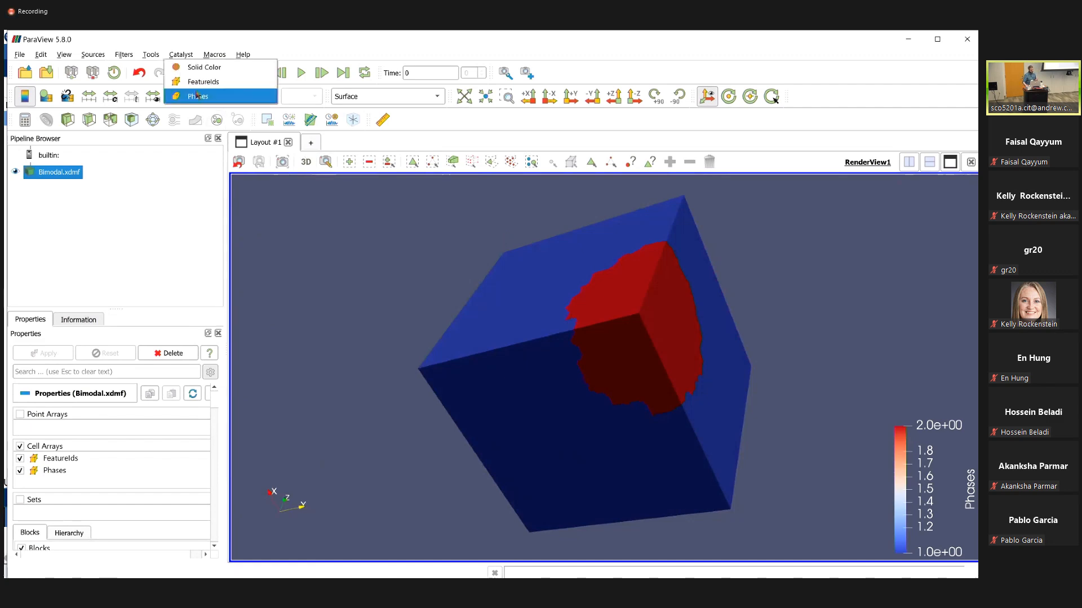
pyautogui.click(203, 82)
pyautogui.moveTo(481, 306); pyautogui.dragTo(526, 253)
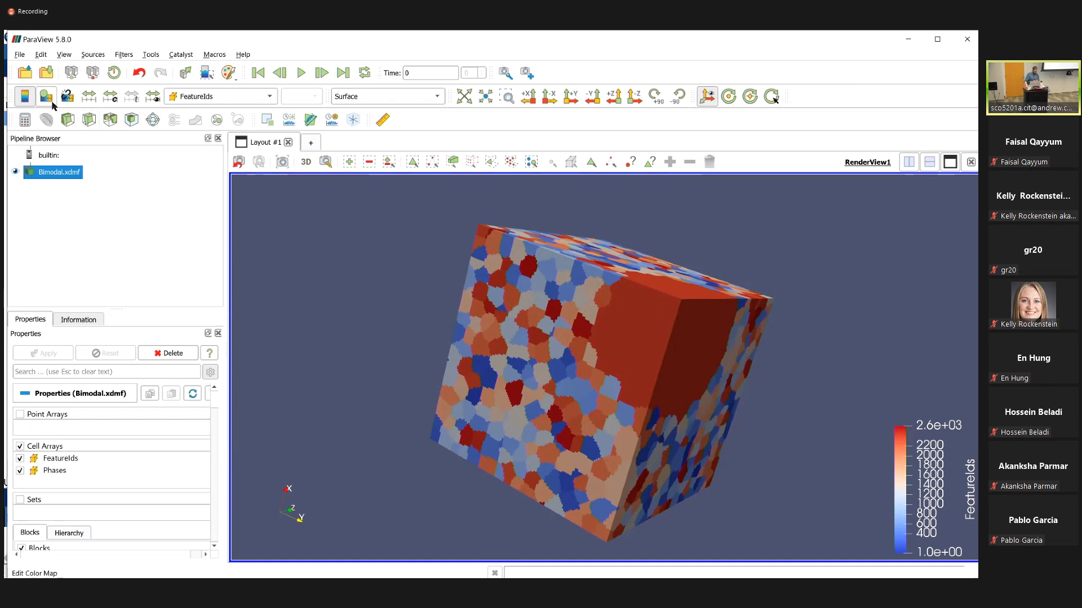
# Apply a Threshold to Bimodal.xdmf on the Phases scalar with minimum 2 and maximum 2.
pyautogui.click(110, 120)
pyautogui.click(85, 416)
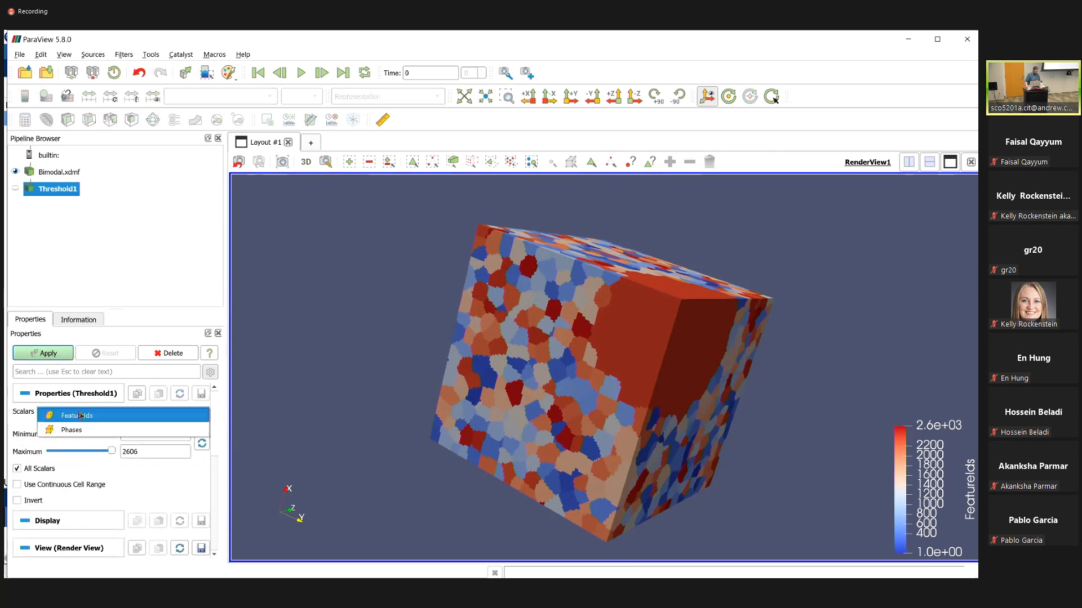
pyautogui.click(78, 428)
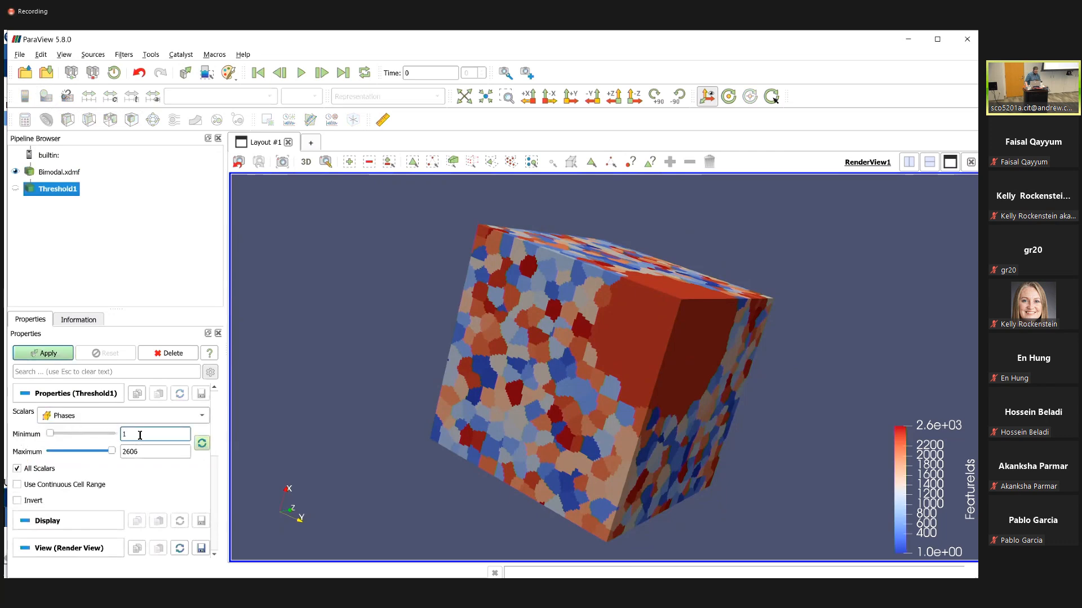
pyautogui.moveTo(139, 436); pyautogui.dragTo(90, 444)
pyautogui.write('2')
pyautogui.hotkey('shift', 'Right')
pyautogui.hotkey('shift', 'Right')
pyautogui.hotkey('shift', 'Right')
pyautogui.hotkey('shift', 'Right')
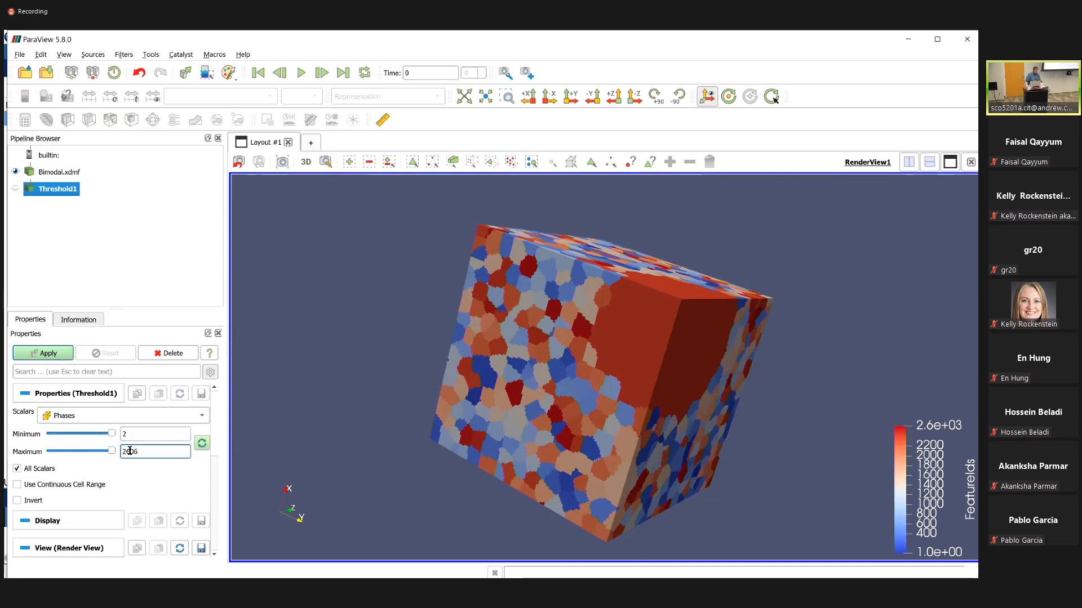
pyautogui.write('2')
pyautogui.click(47, 354)
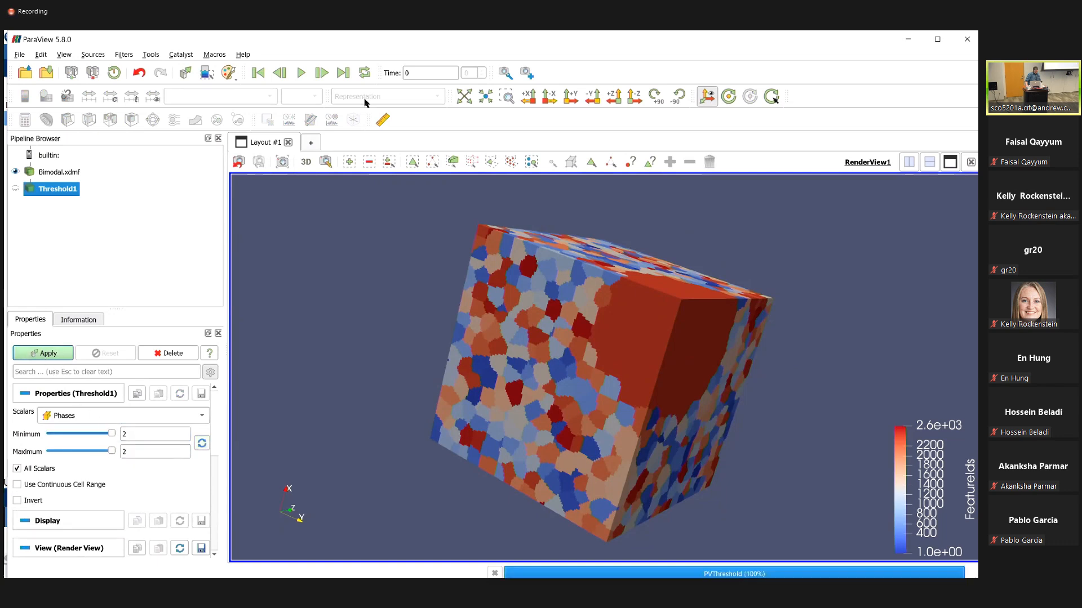
# Inspect the thresholded AGG grains in Solid Color and close ParaView.
pyautogui.moveTo(616, 277); pyautogui.dragTo(816, 193)
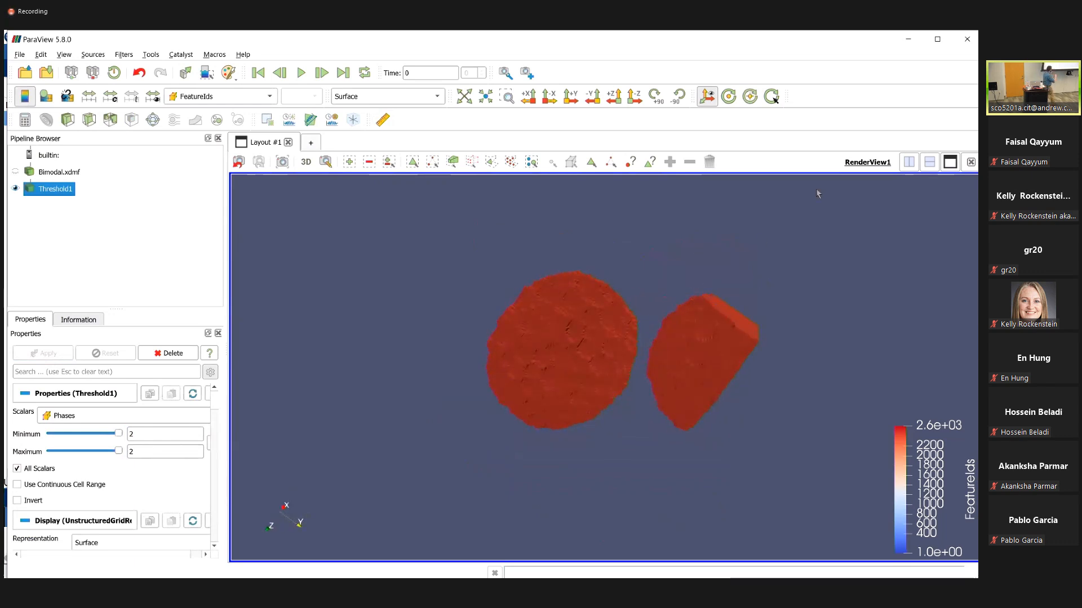
pyautogui.click(217, 97)
pyautogui.click(198, 80)
pyautogui.moveTo(555, 328)
pyautogui.mouseDown()
pyautogui.moveTo(591, 305)
pyautogui.moveTo(586, 311)
pyautogui.moveTo(575, 320)
pyautogui.moveTo(604, 271)
pyautogui.mouseUp()
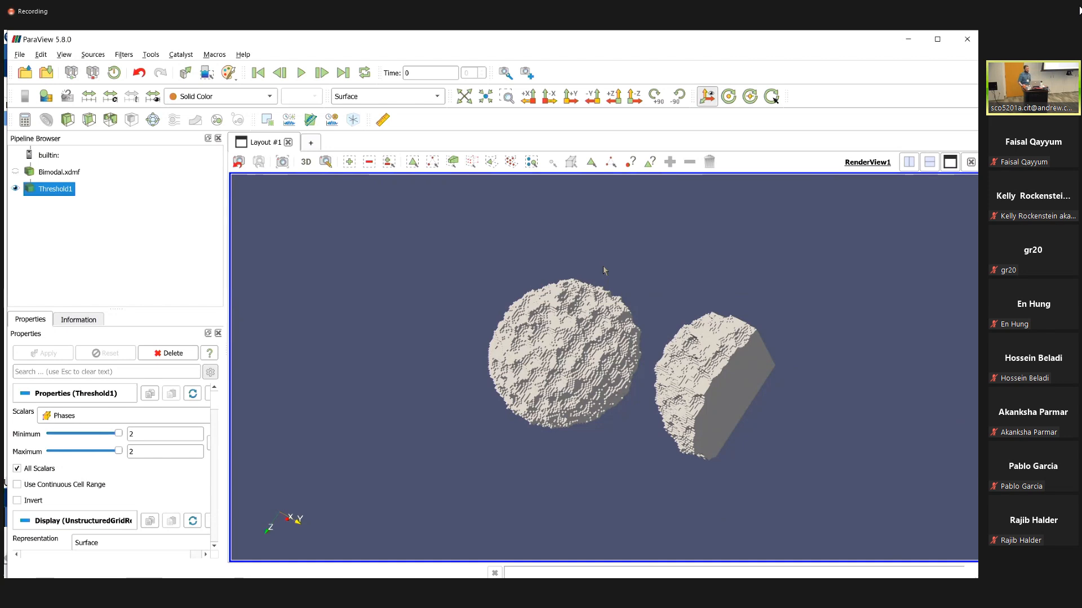
pyautogui.moveTo(529, 568)
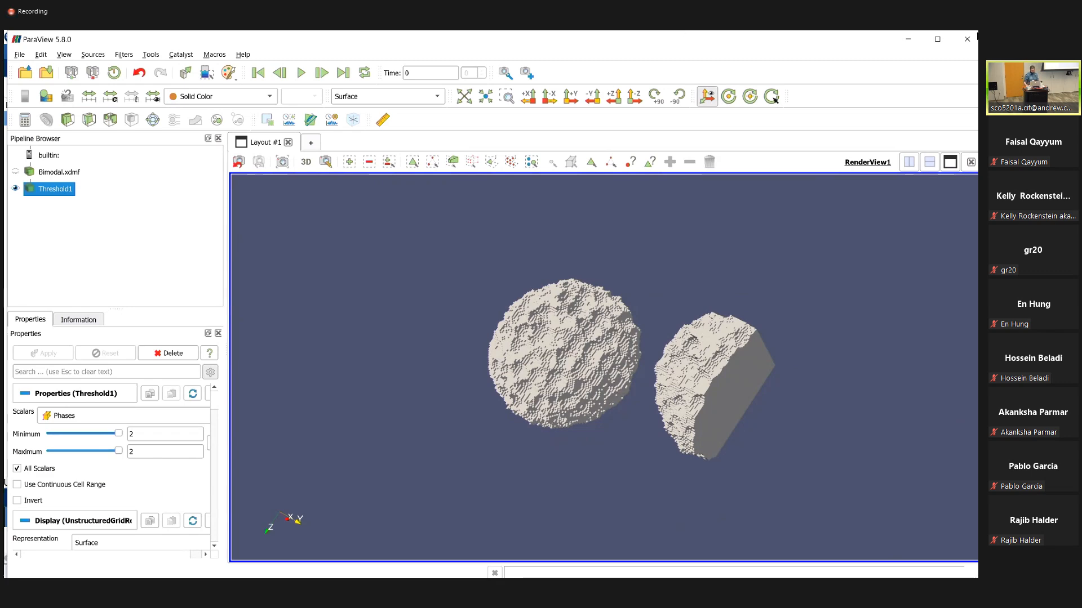
pyautogui.click(970, 43)
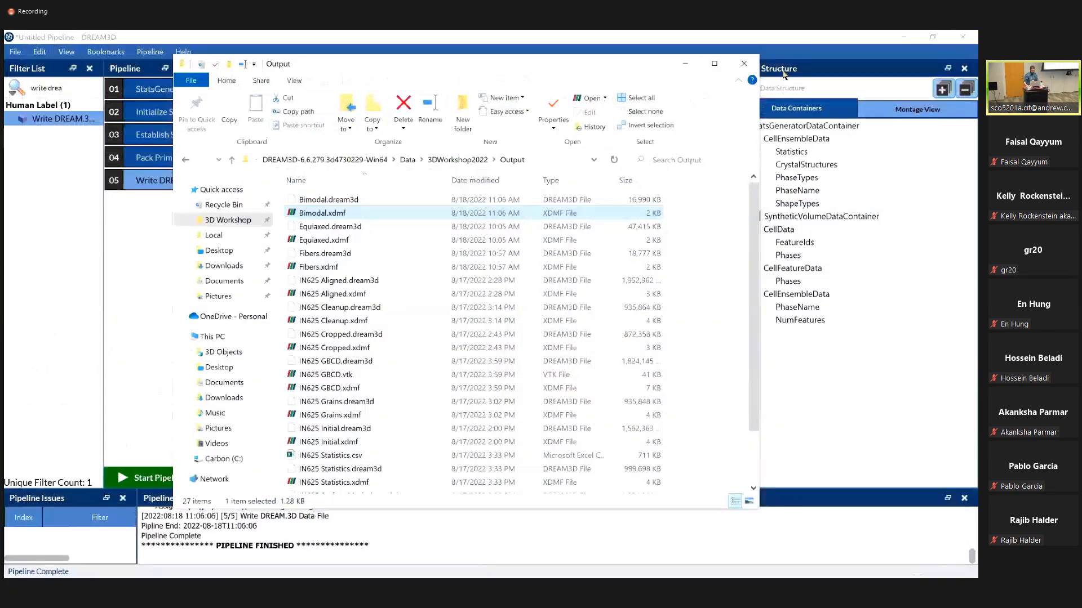